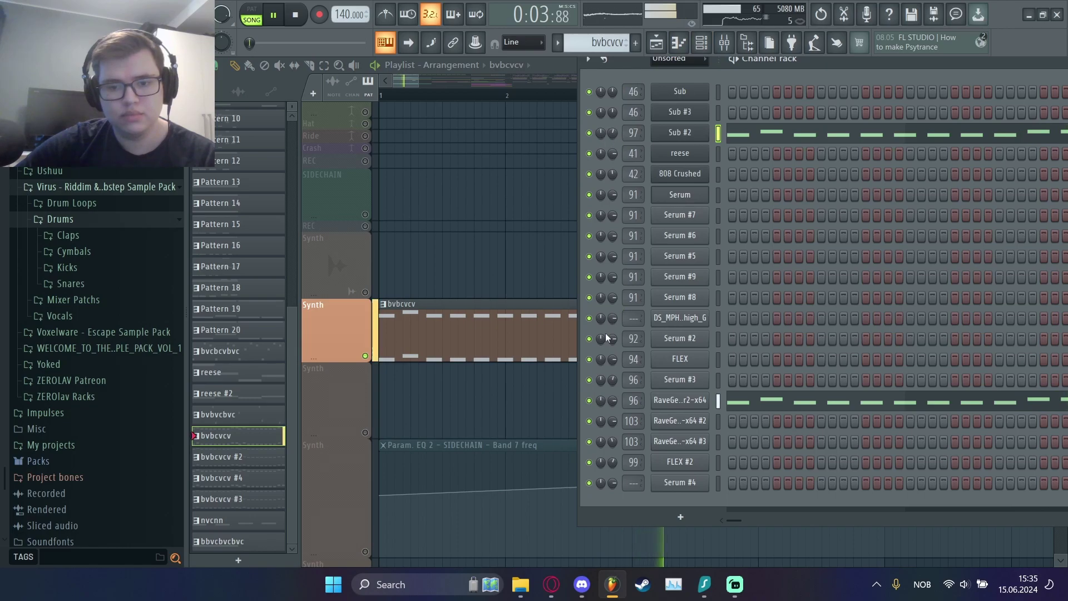
Play the song and inspect the Sub #2 Serum instrument, including its LFO 2 shape and the mixer tracks
key("space")
left_click(689, 133)
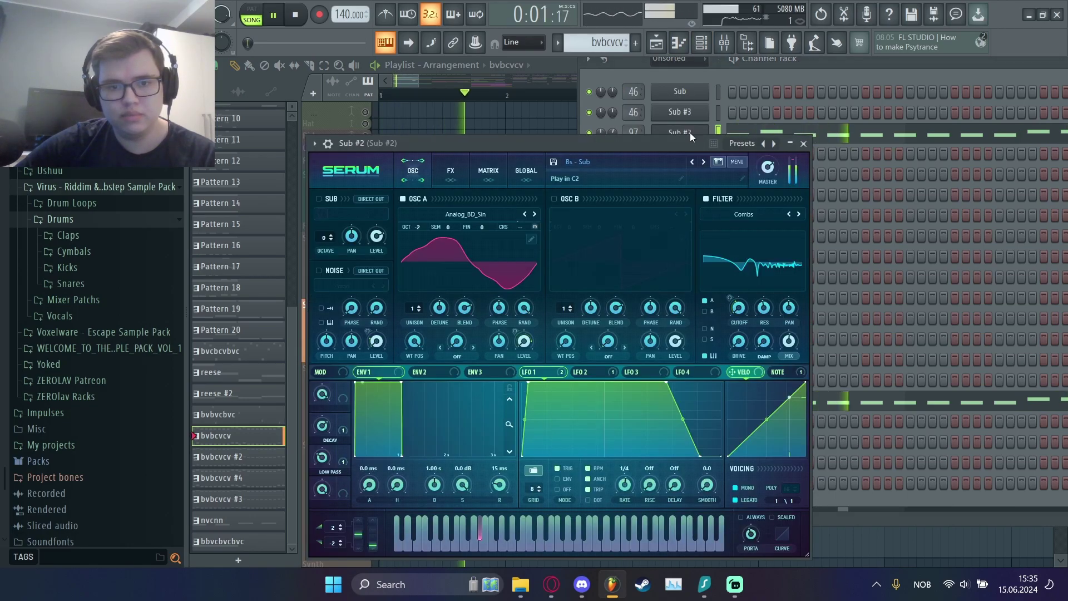
left_click(587, 373)
left_click(725, 42)
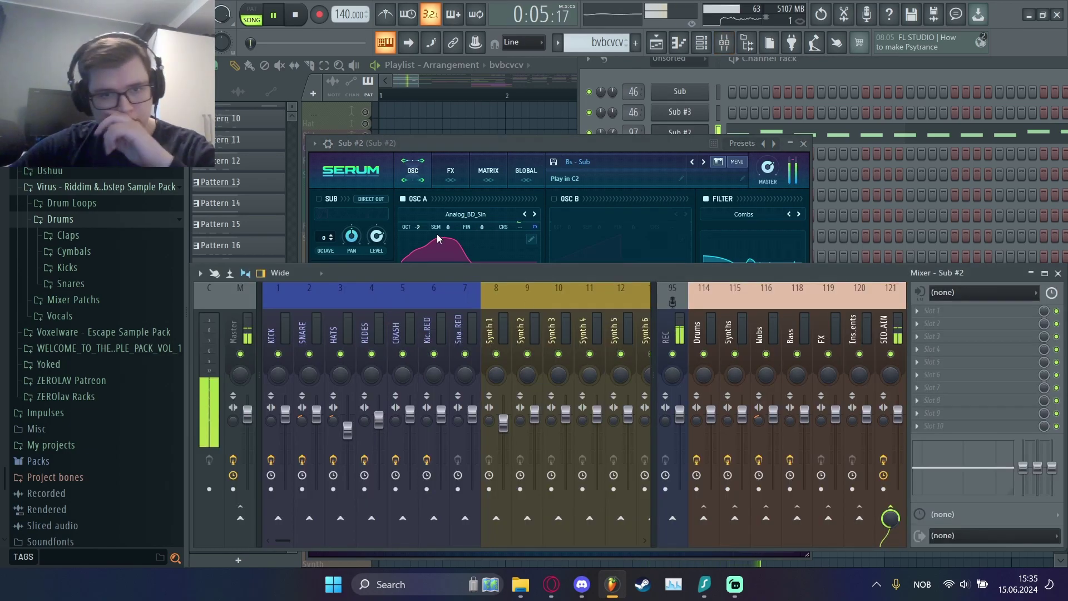
left_click_drag(284, 541, 605, 540)
left_click(597, 148)
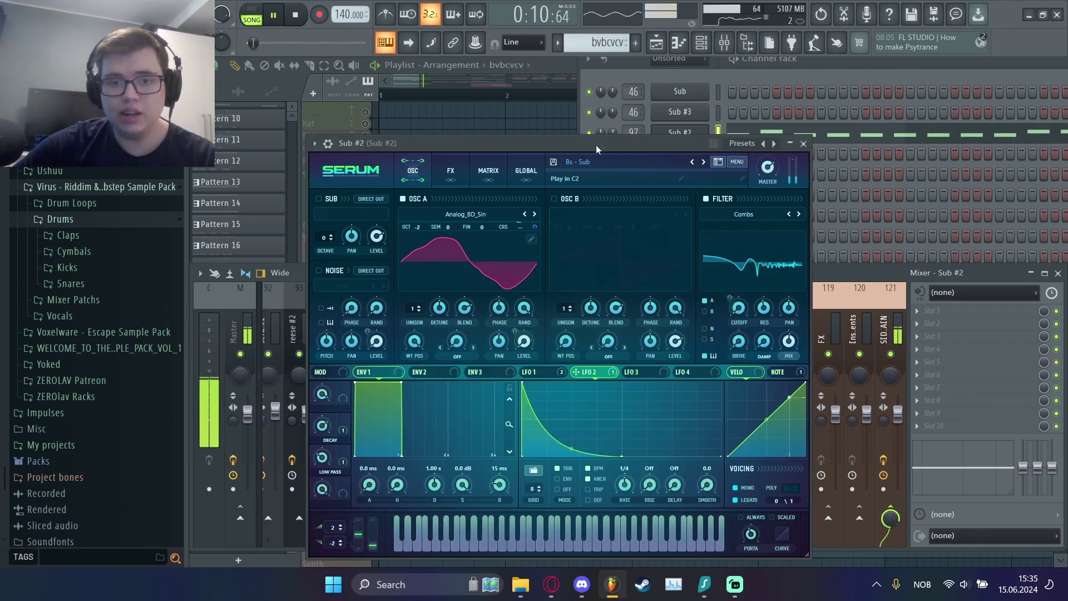
Review Sub #2's FX and oscillator pages, switch its filter off and on again, and return to the playlist
left_click(457, 169)
left_click(415, 163)
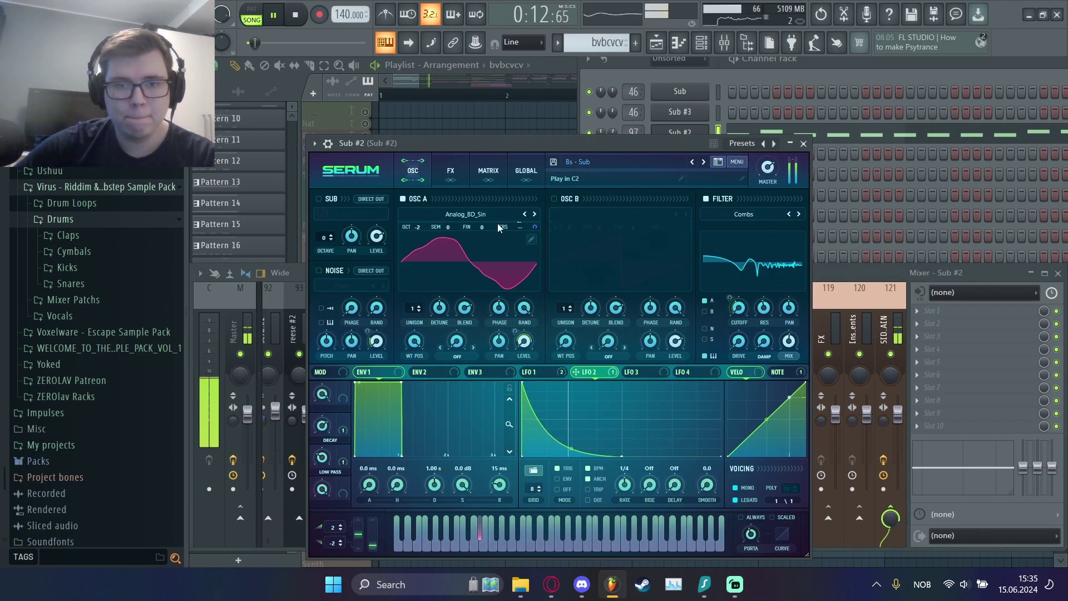
left_click(705, 202)
left_click(705, 202)
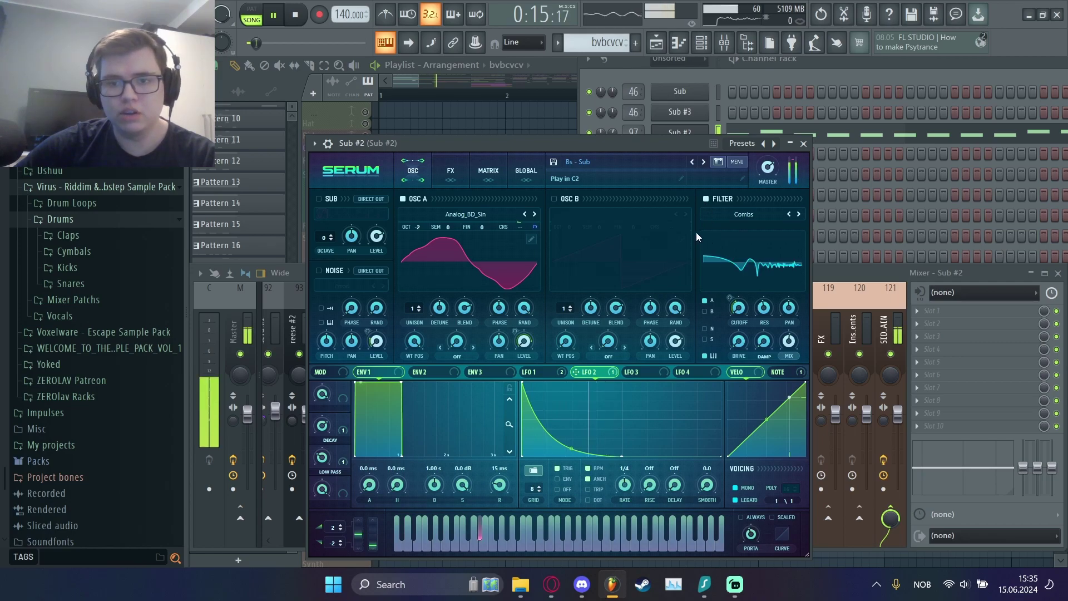
left_click(407, 83)
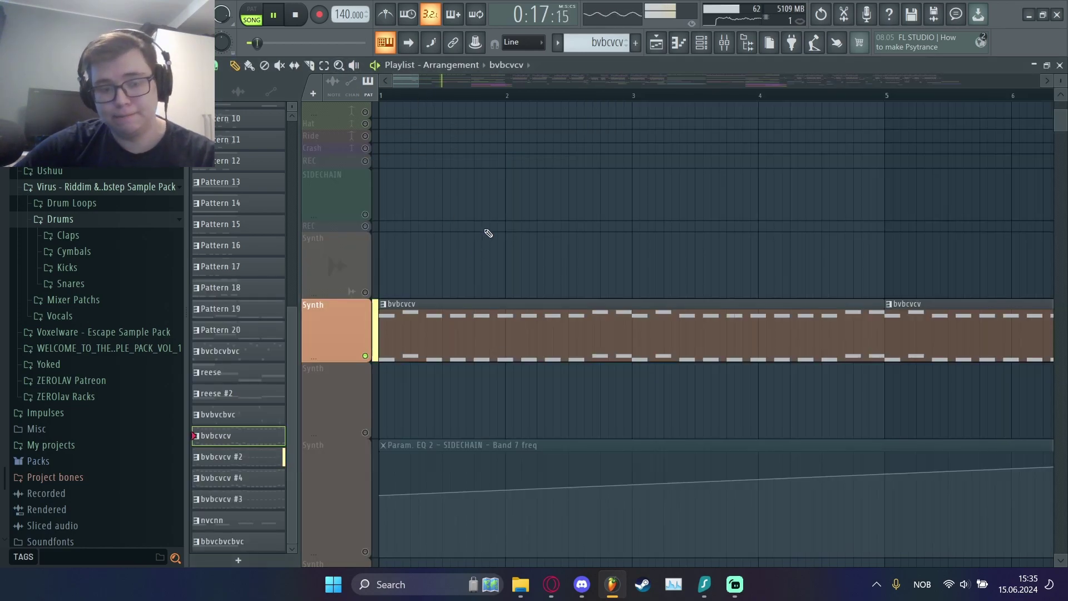
Stop playback, open the RaveGenerator2-x64 channel's plugin to inspect it, play the pattern, and close the plugin
key("space")
left_click(702, 43)
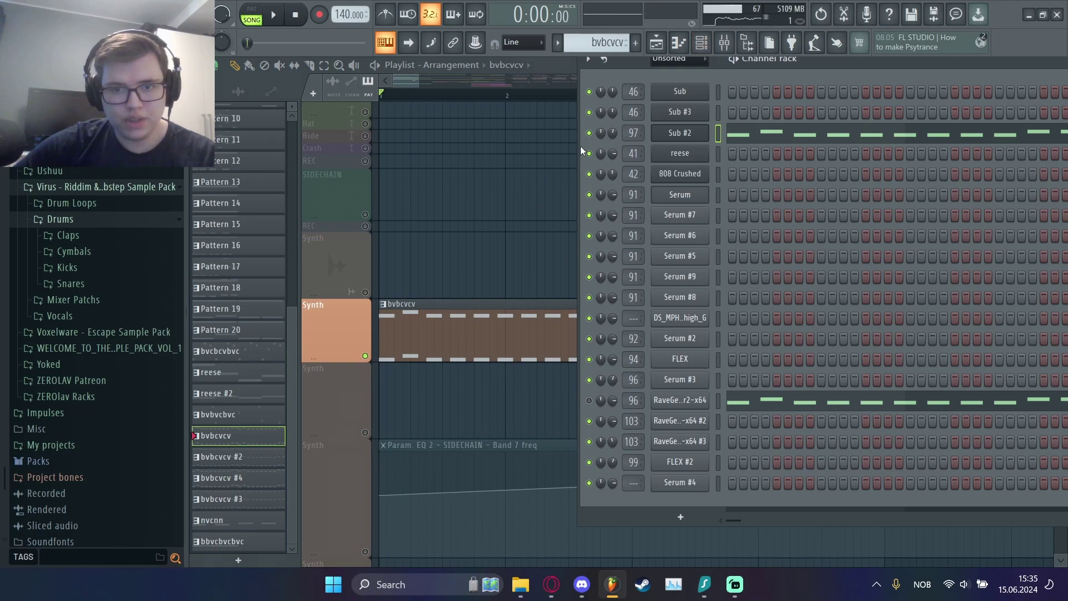
left_click(686, 397)
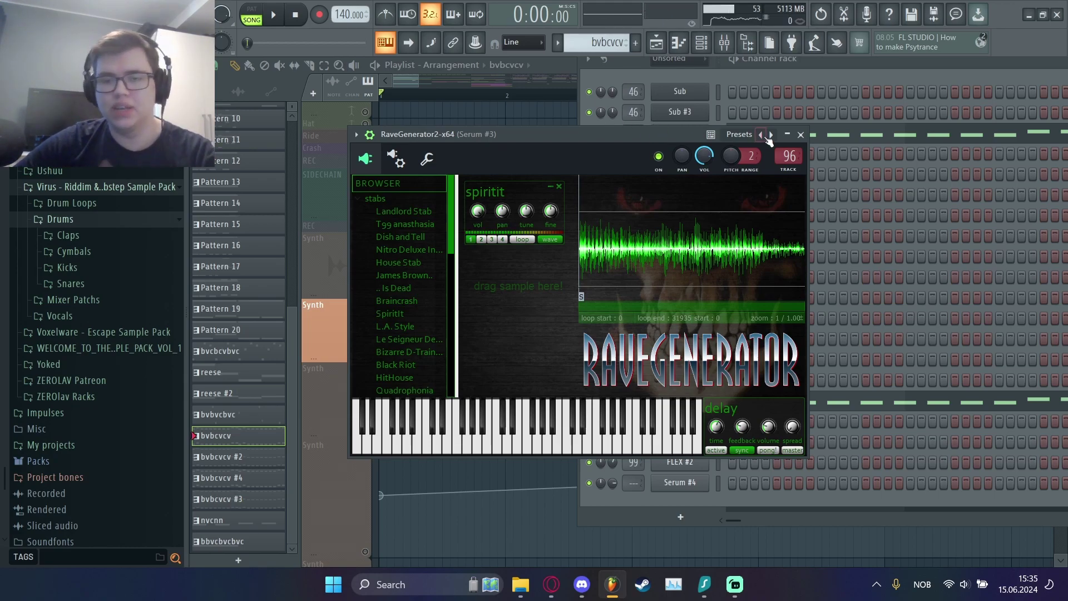
key("space")
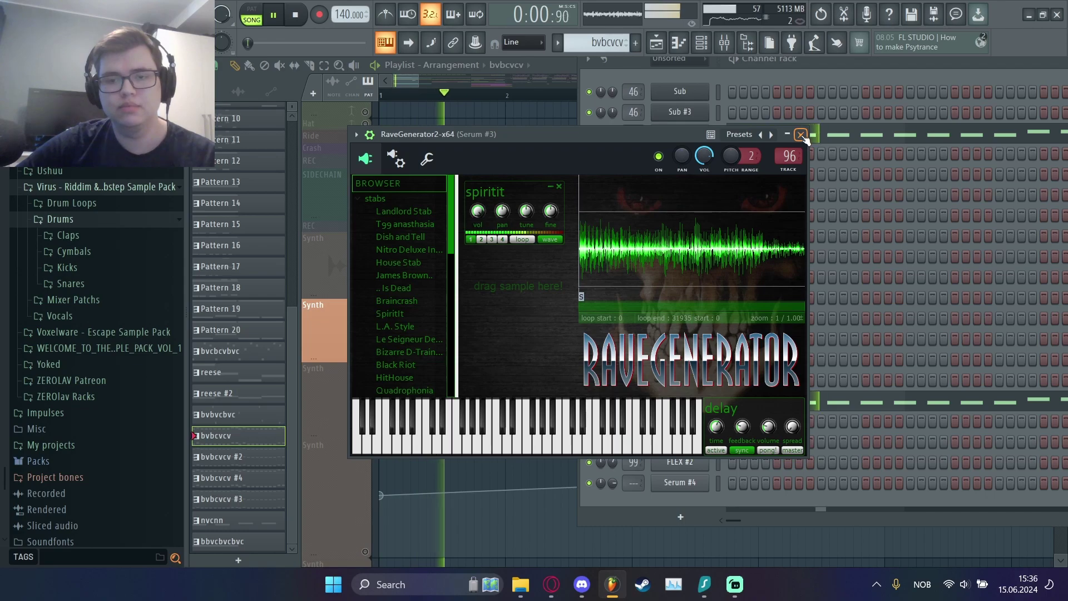
left_click(801, 134)
Inspect the bvbcvcv pattern's Sub #2 notes in the piano roll and return to the playlist
double_click(499, 322)
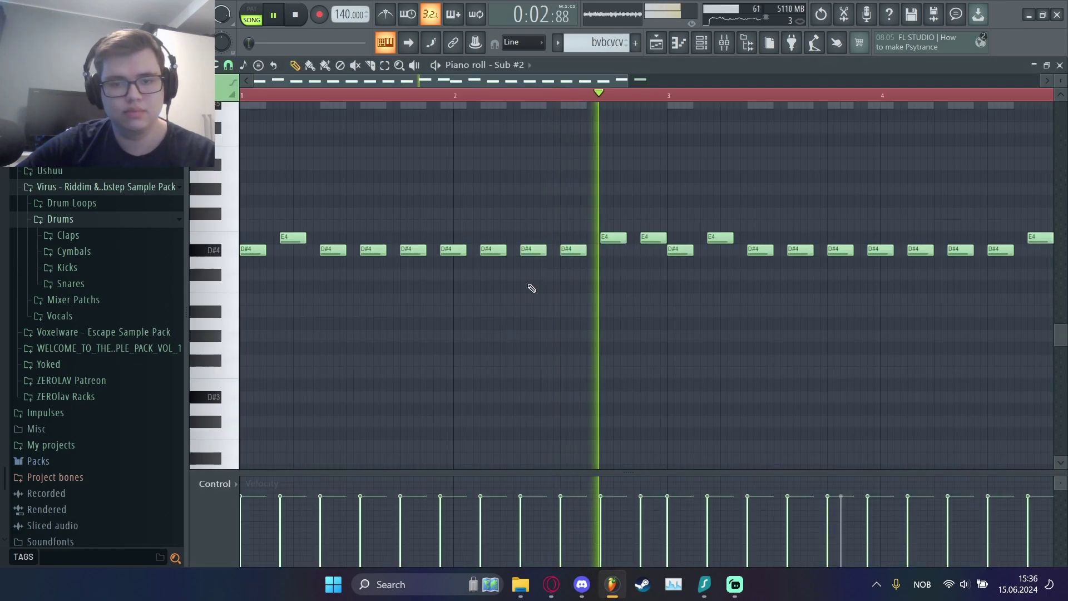
key("F6")
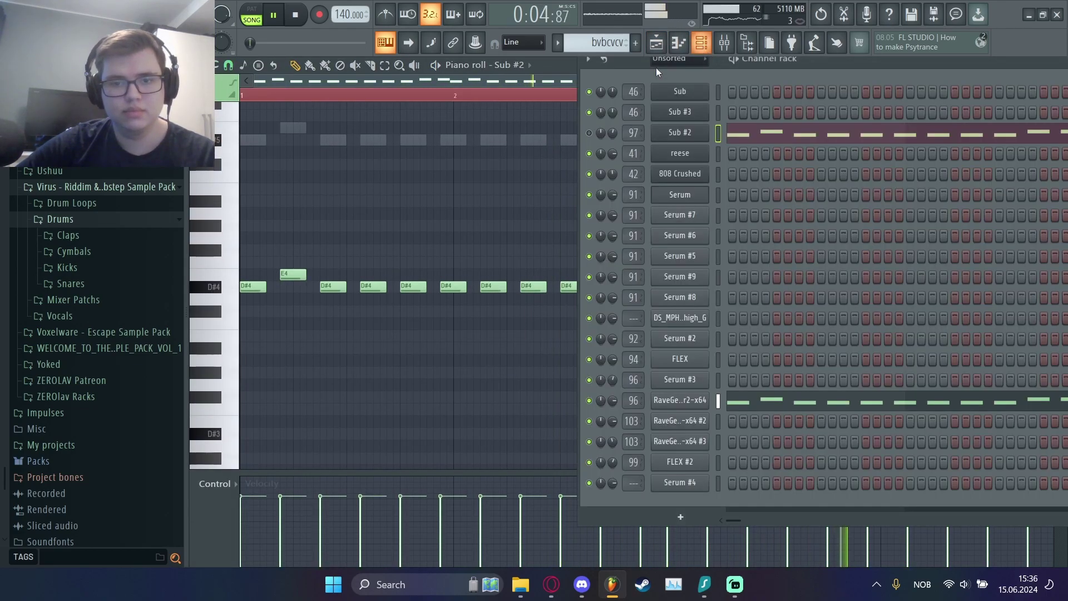
left_click(656, 42)
Solo the Bass track holding the AU_TD_140_synth_loop_brassy_tonal_Dmin clips and play it from the start
scroll(501, 245, "down", 6)
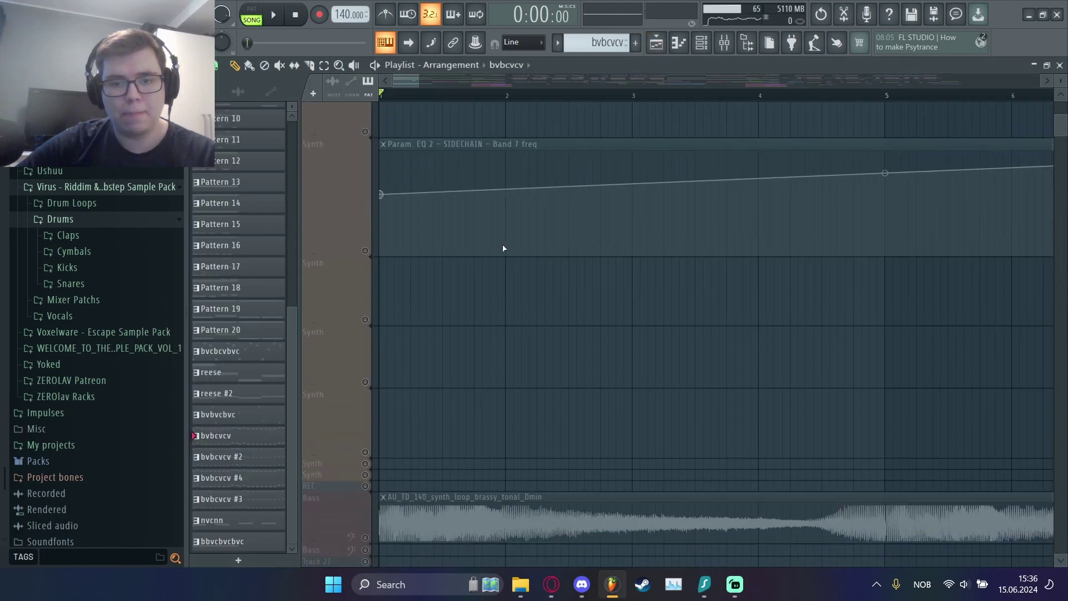
left_click(366, 315)
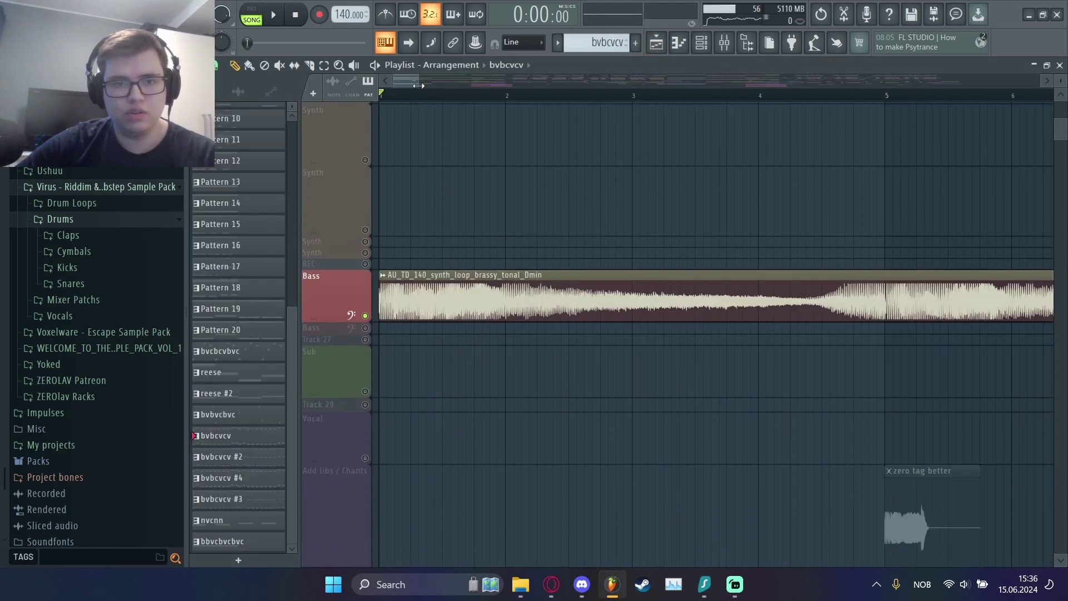
scroll(414, 83, "down", 5)
key("space")
Enable the two SFX tracks holding the serumpolice and oneshot_impact_dun clips, and play them with the bass from bar 9
scroll(460, 253, "down", 8)
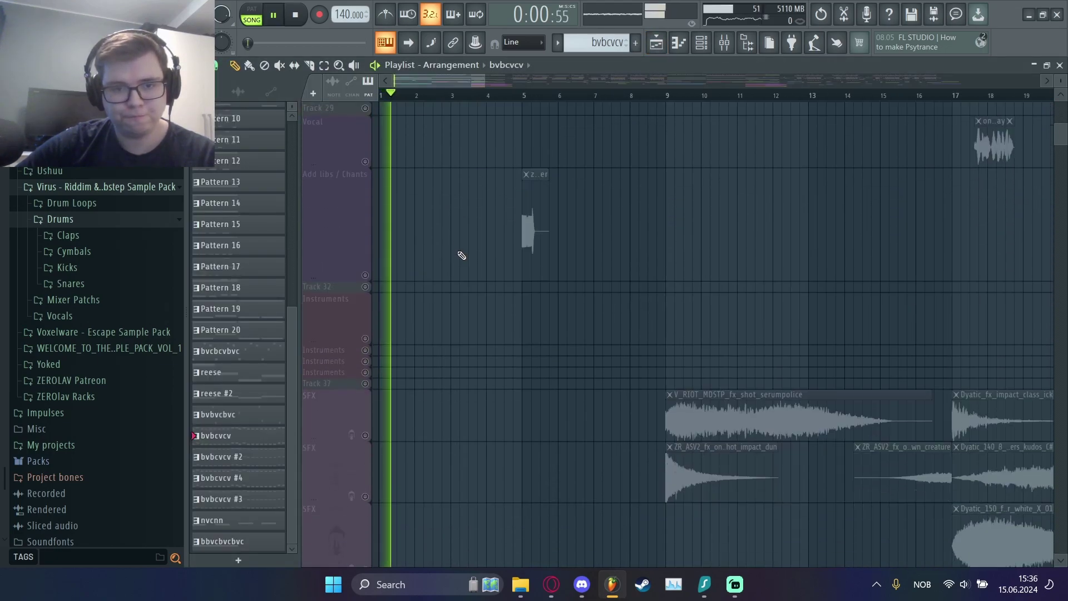
left_click(365, 313)
left_click(365, 374)
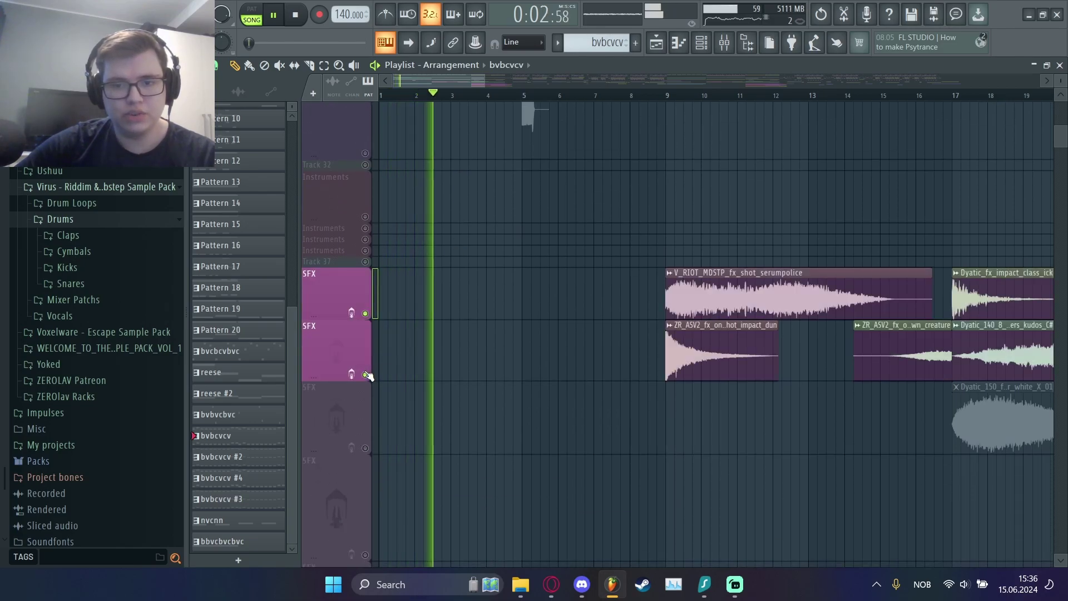
left_click(662, 95)
scroll(635, 222, "up", 9)
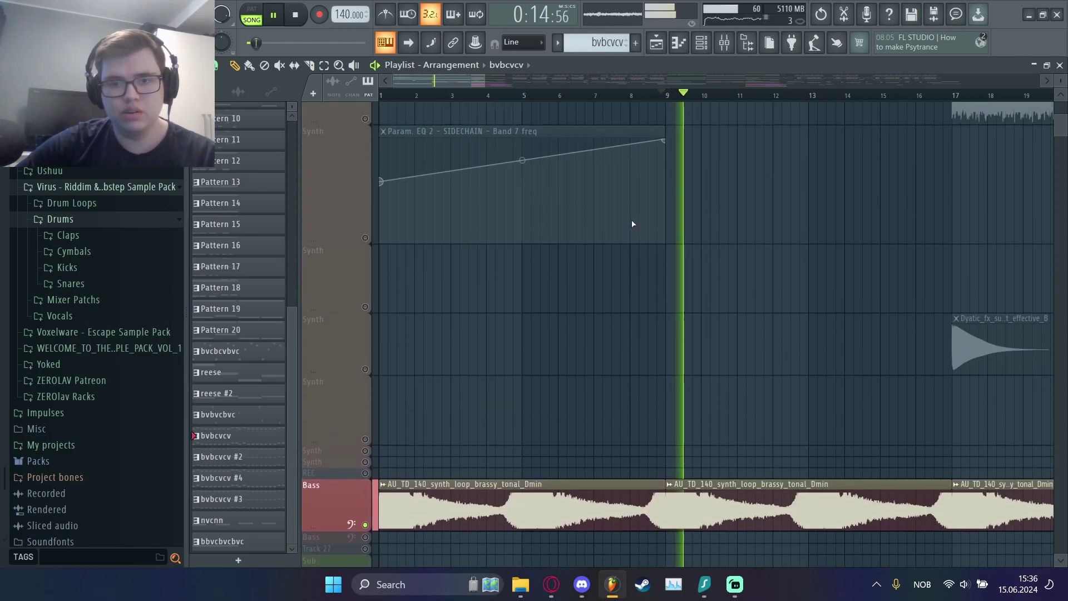
scroll(639, 211, "down", 8)
scroll(641, 209, "up", 7)
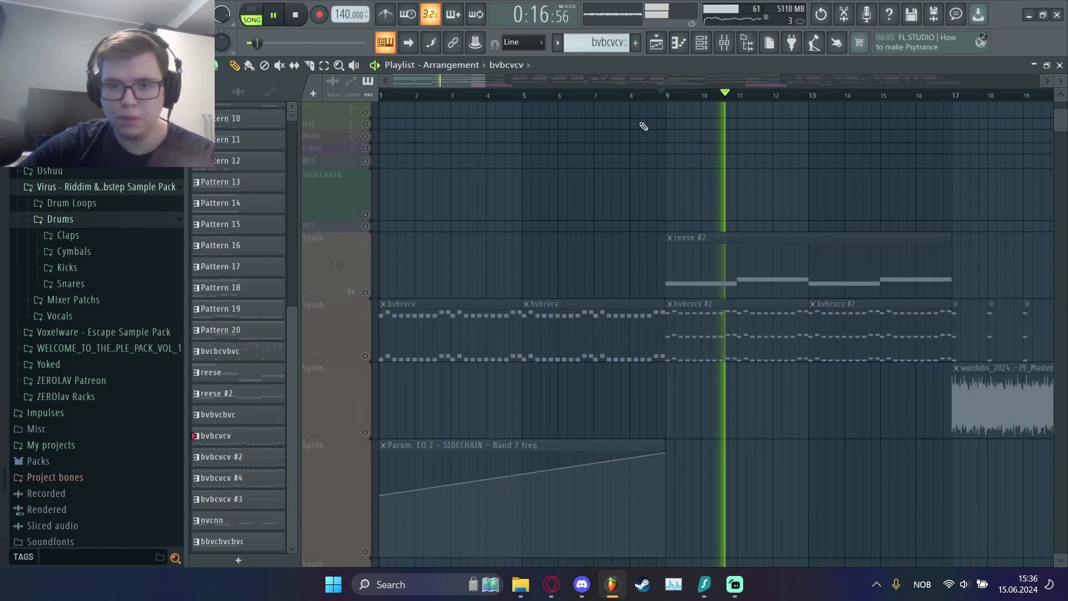
Stop playback, solo the Synth track holding the reese #2 pattern, and listen to it from bar 9
key("space")
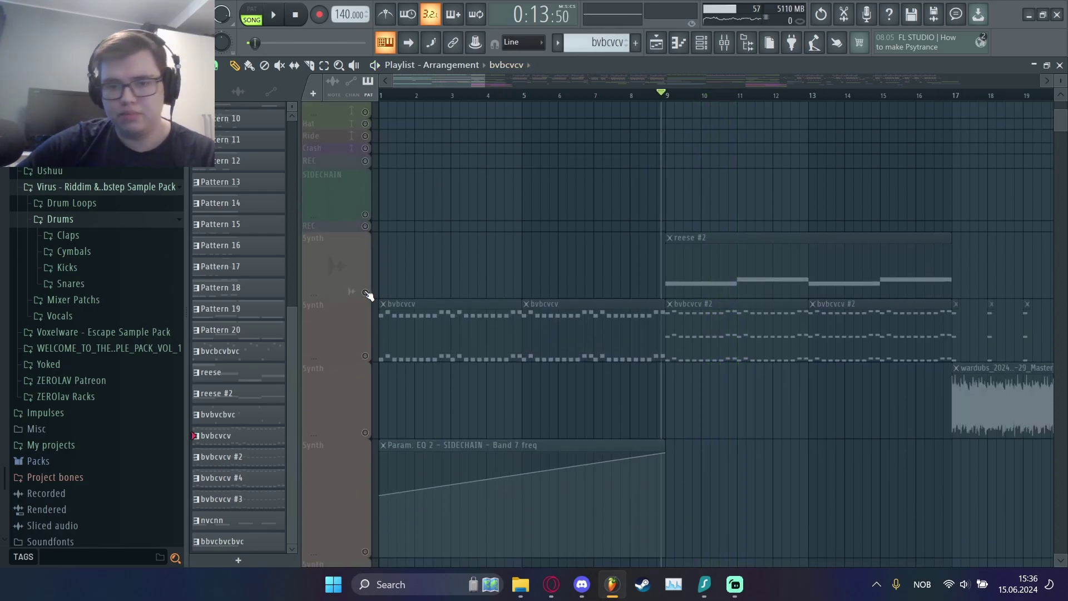
left_click(365, 292)
key("space")
left_click_drag(455, 79, 445, 79)
key("space")
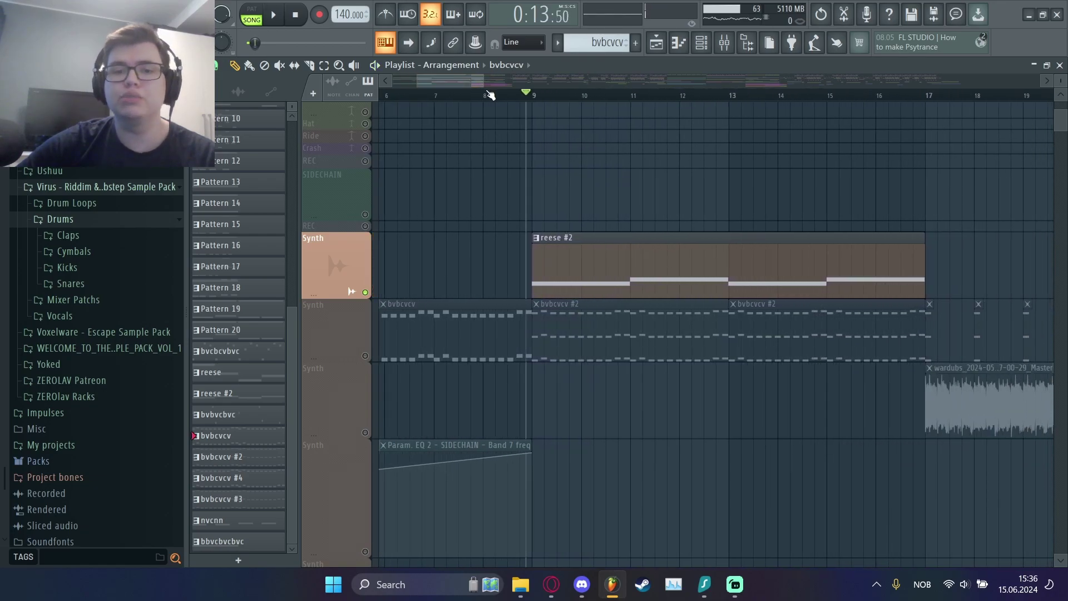
Play the reese #2 pattern while inspecting the FLEX #2 instrument in the channel rack, and close the instrument
left_click(699, 44)
key("space")
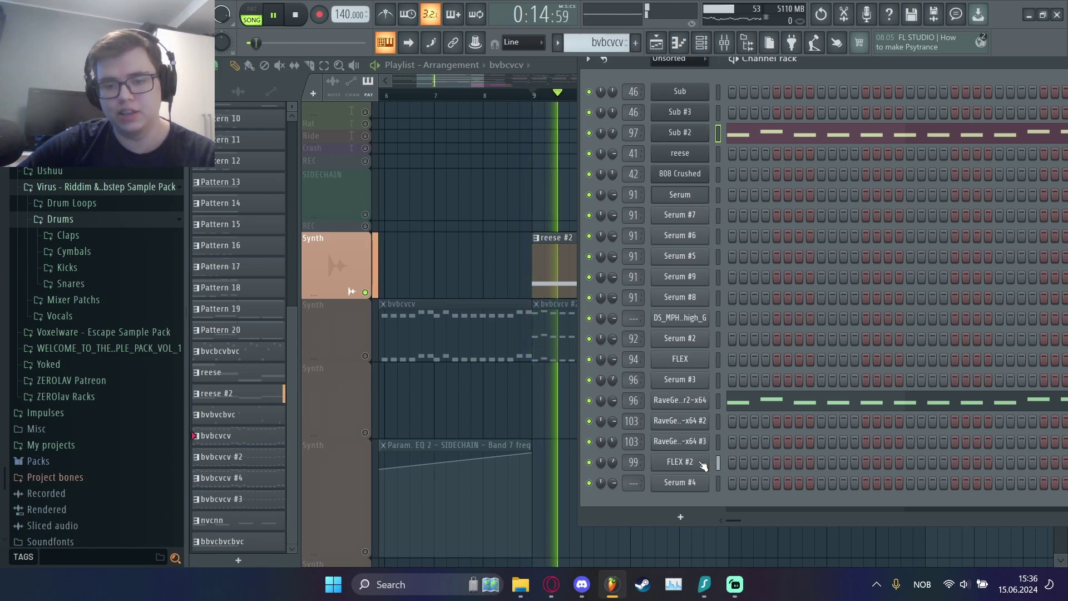
left_click(695, 461)
left_click_drag(660, 199, 622, 89)
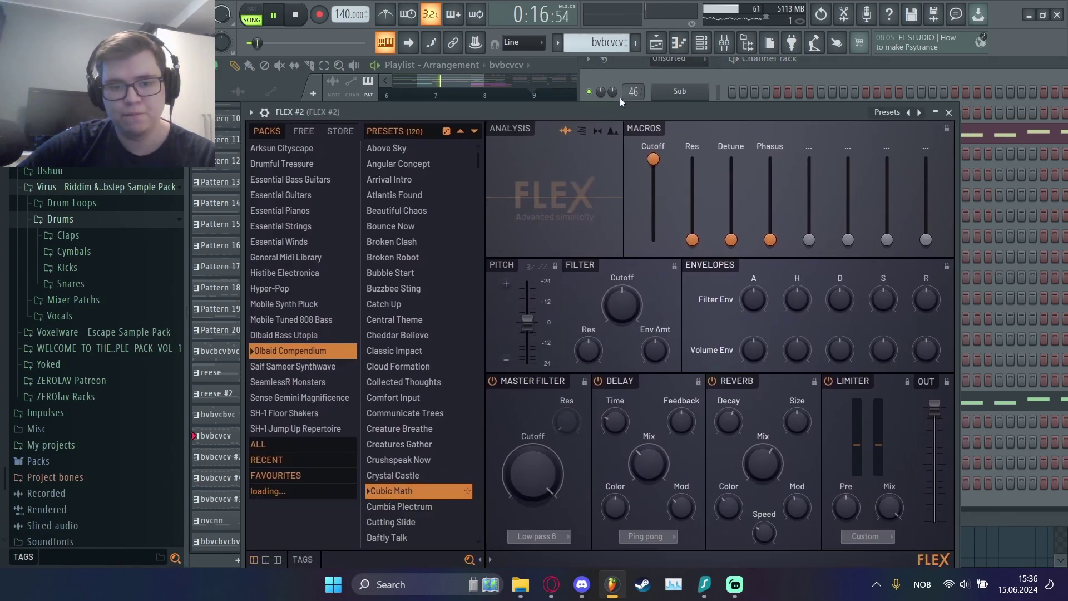
left_click(952, 91)
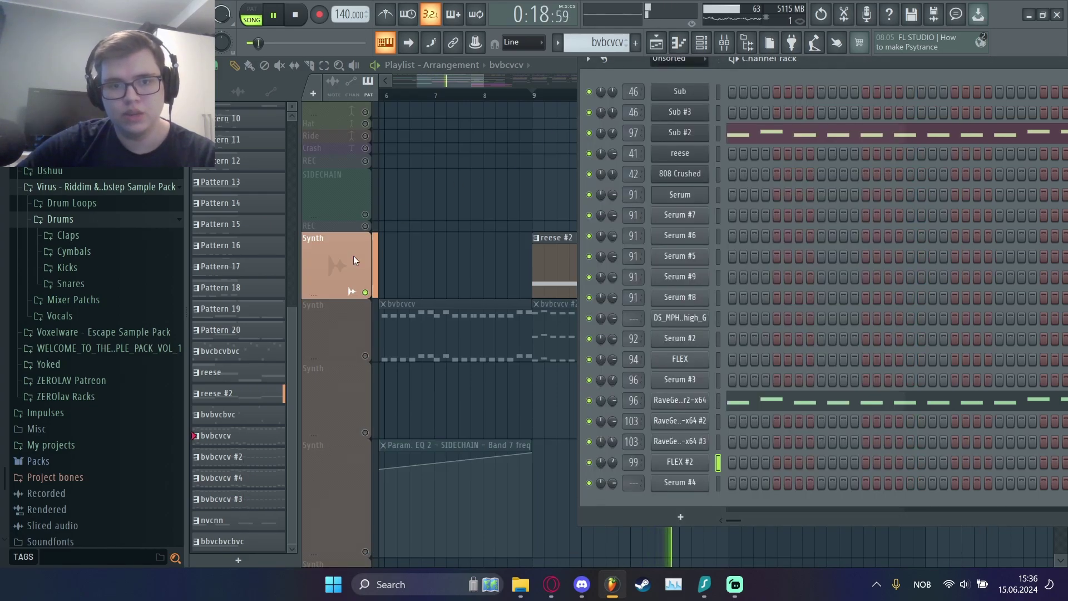
Stop playback, solo the first Kick track holding the brake_drum clips, and play it from bar 9
key("F6")
key("space")
scroll(566, 285, "up", 5)
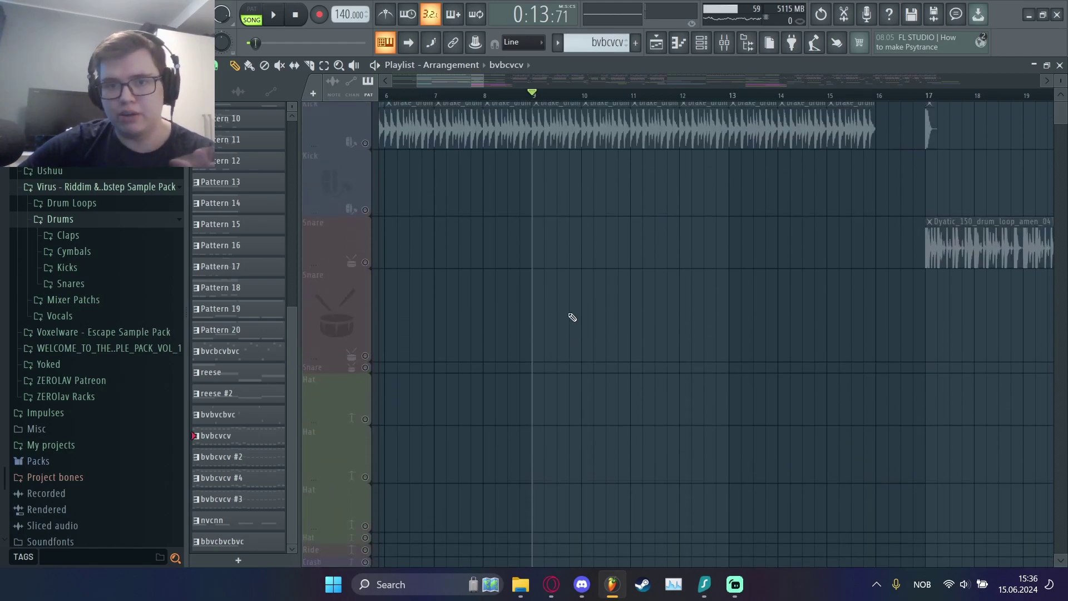
left_click_drag(507, 80, 411, 90)
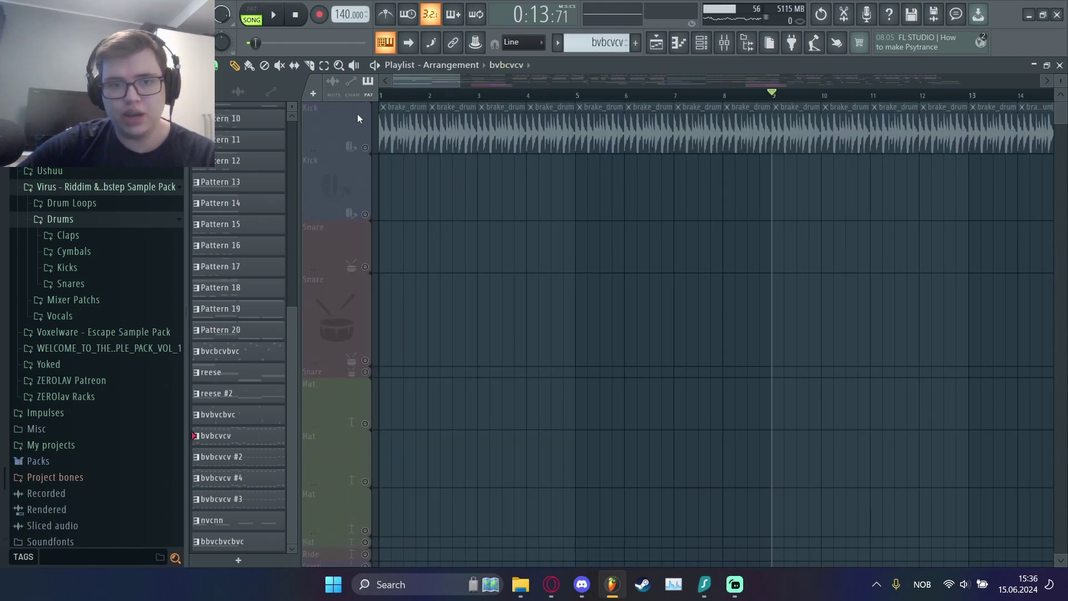
left_click(372, 148)
key("space")
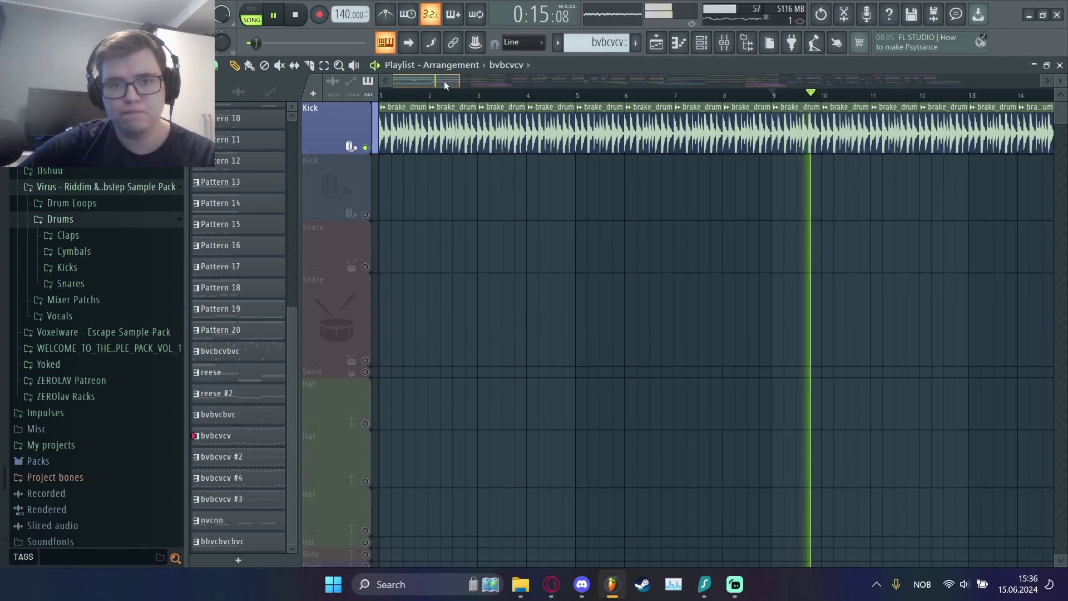
Open the brake_drum clip's settings to check its mixer track, and close the mixer
left_click_drag(443, 81, 466, 81)
double_click(568, 121)
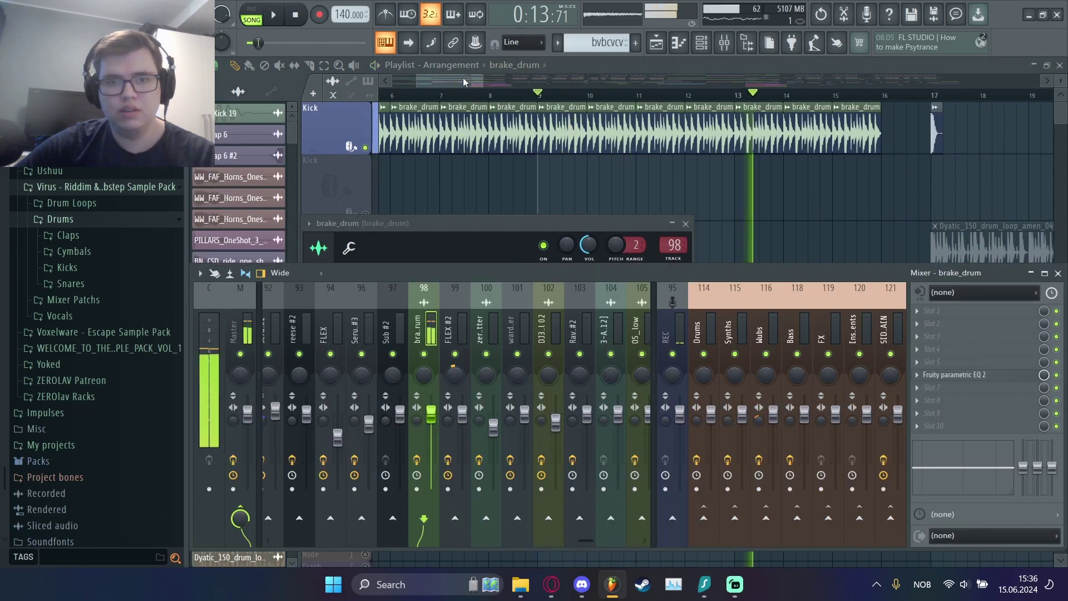
key("F9")
Solo the track with the Param. EQ 2 - SIDECHAIN - Band 7 freq automation and play it from bar 1
scroll(568, 293, "down", 5)
scroll(471, 185, "up", 2)
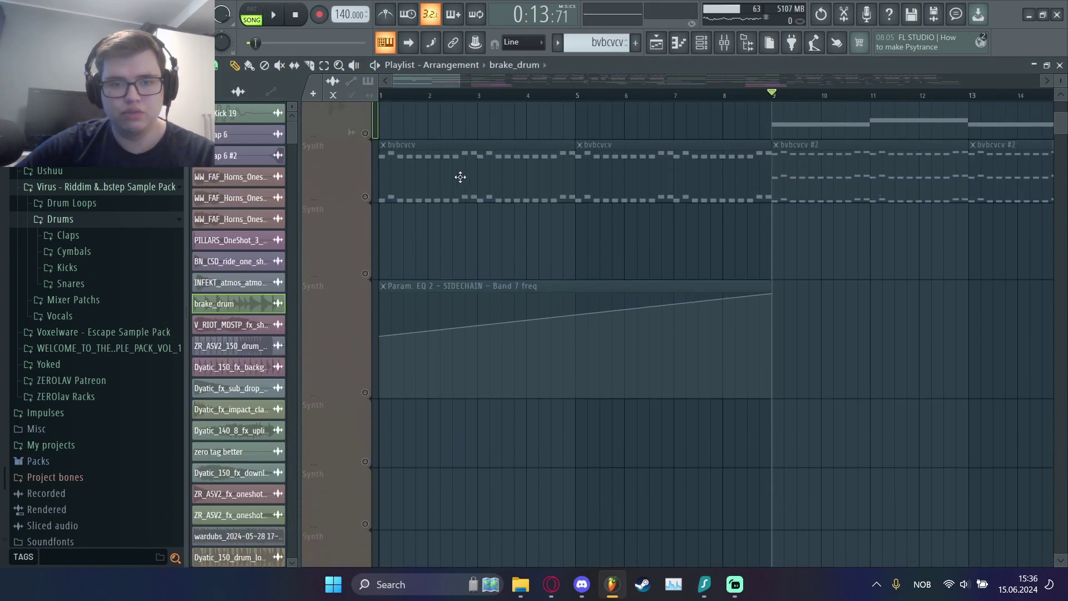
left_click(392, 97)
left_click(367, 392)
key("space")
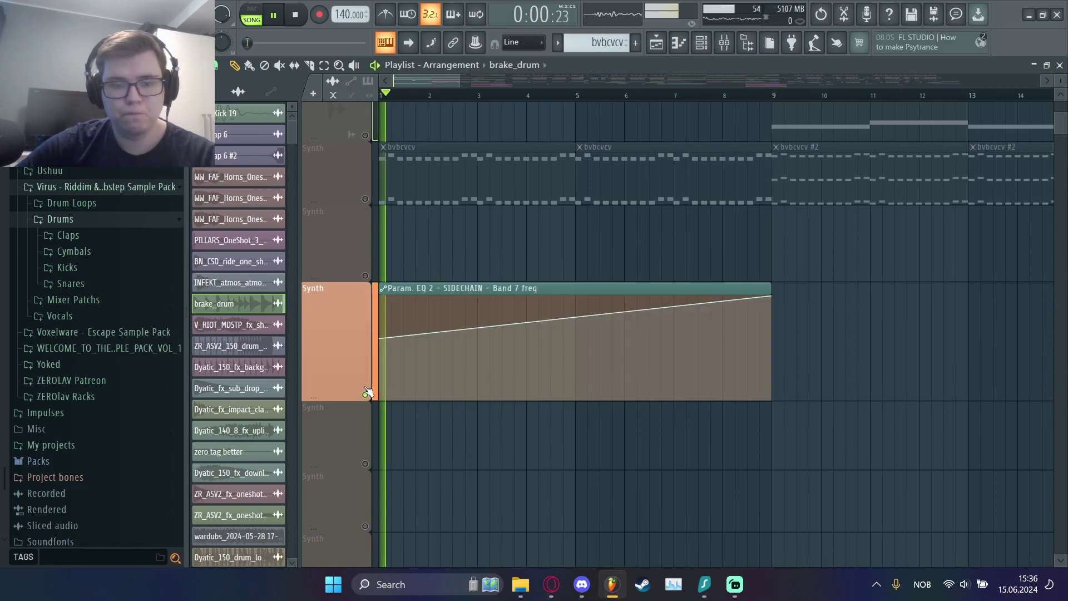
key("space")
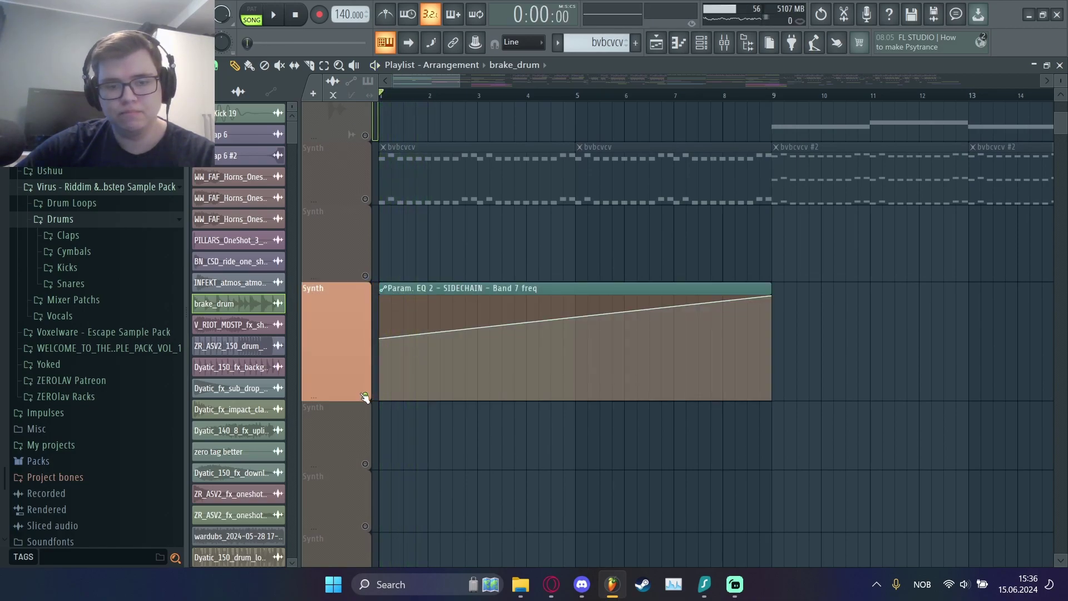
Re-enable all playlist tracks and play the full arrangement from bar 9
key("ctrl+a")
scroll(824, 310, "down", 10)
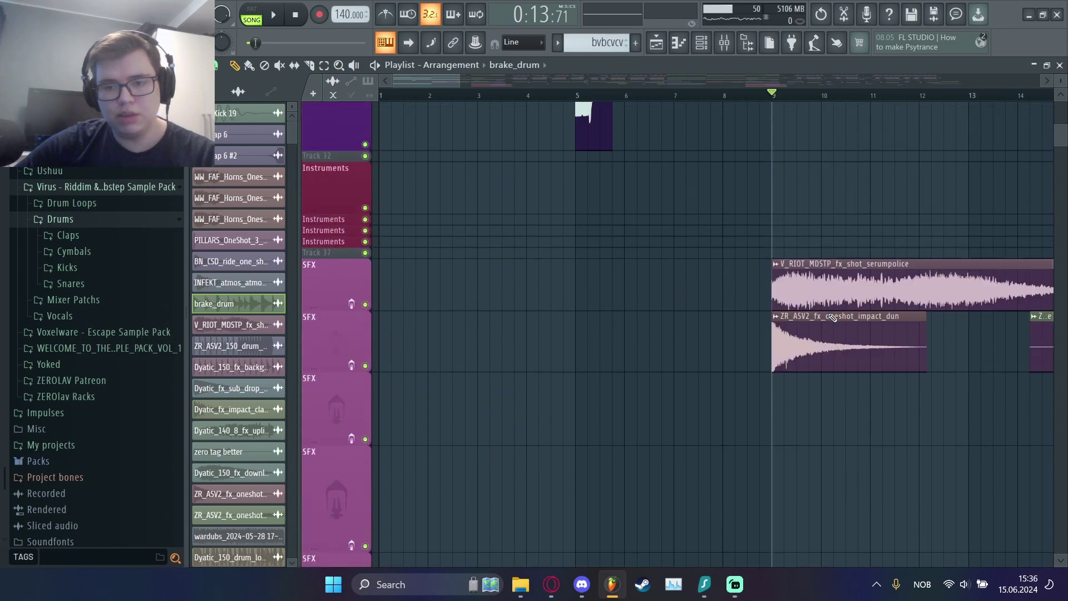
key("space")
left_click_drag(430, 85, 479, 87)
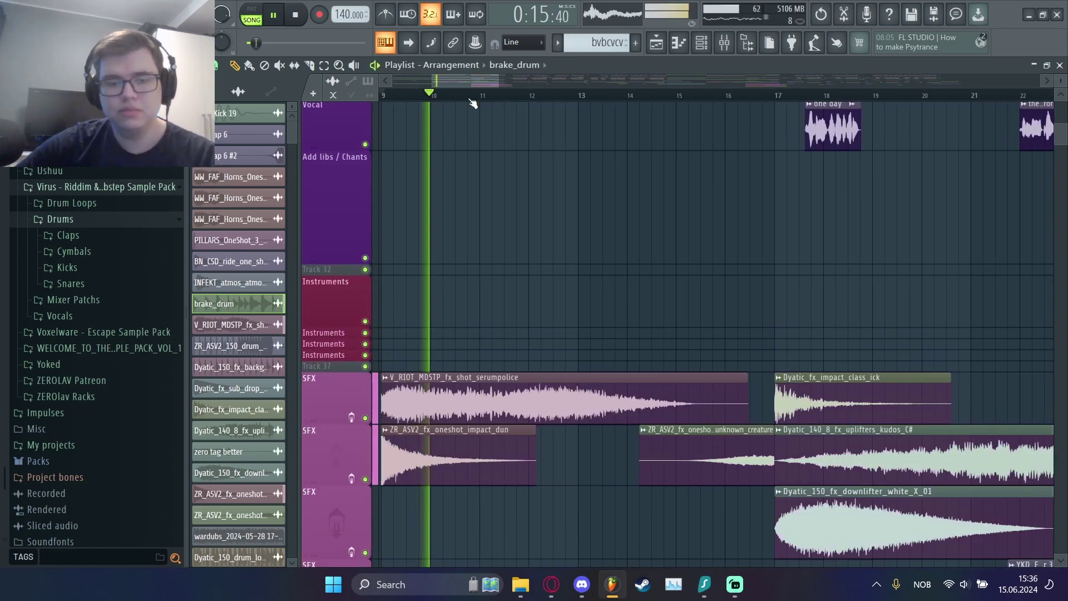
scroll(556, 231, "up", 8)
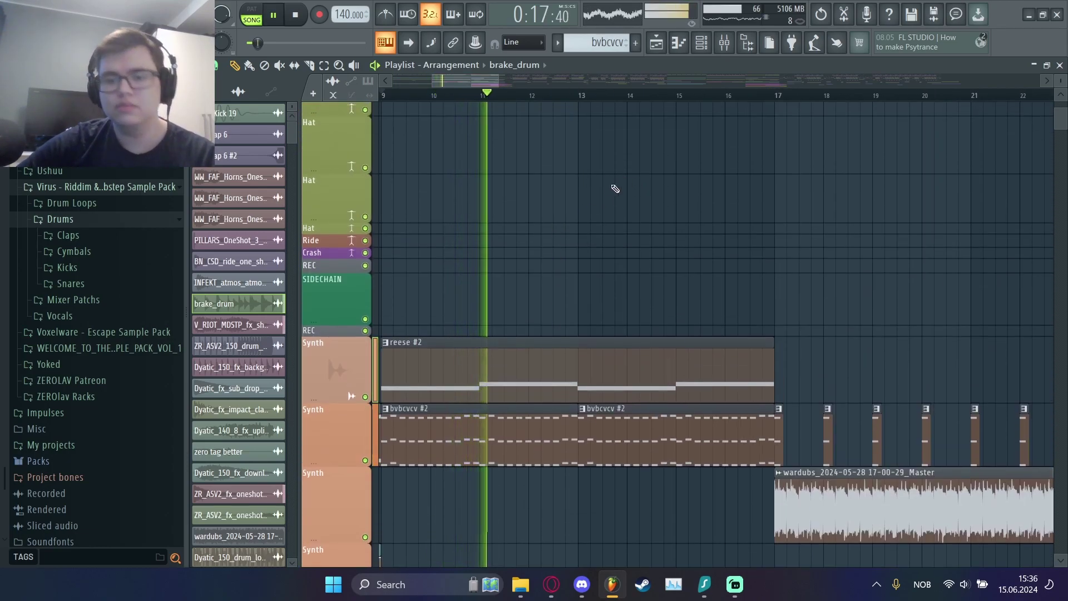
Continue playback from just before bar 16 and bring the arrangement from bar 17 onwards into view
scroll(579, 223, "up", 5)
scroll(612, 212, "up", 3)
left_click(714, 94)
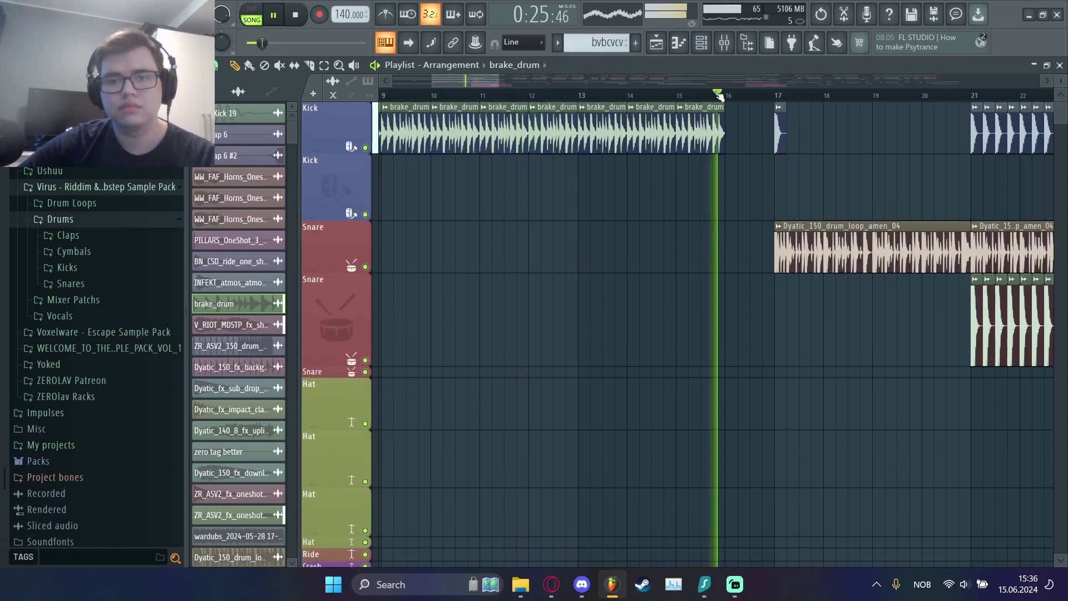
left_click_drag(462, 85, 509, 80)
Stop playback, solo the first Snare track holding the Dyatic_150_drum_loop_amen_04 clips, and play it from bar 17
key("space")
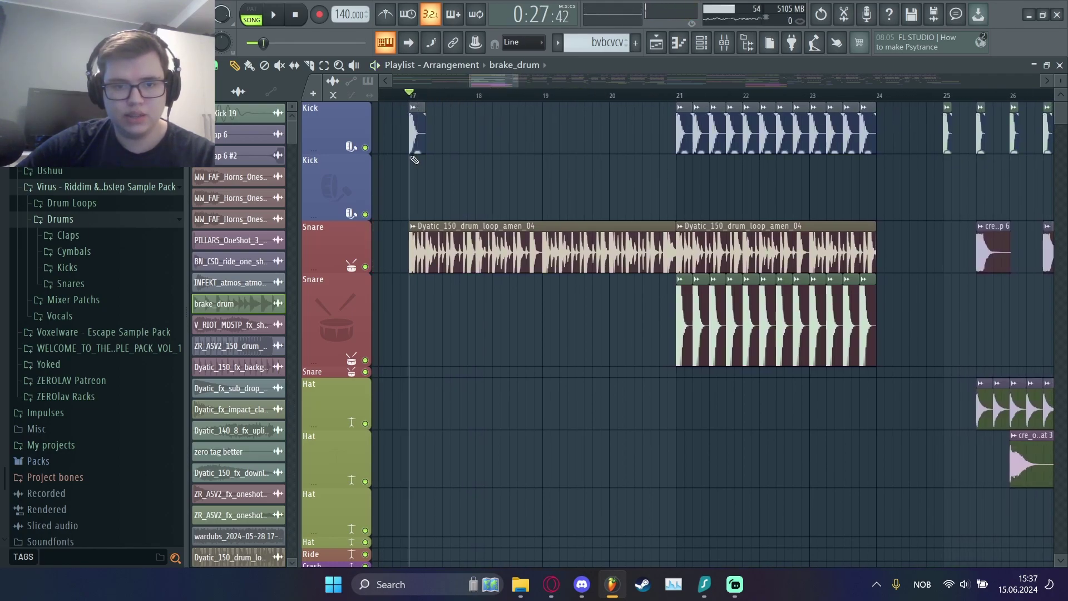
left_click(365, 267, "ctrl")
key("space")
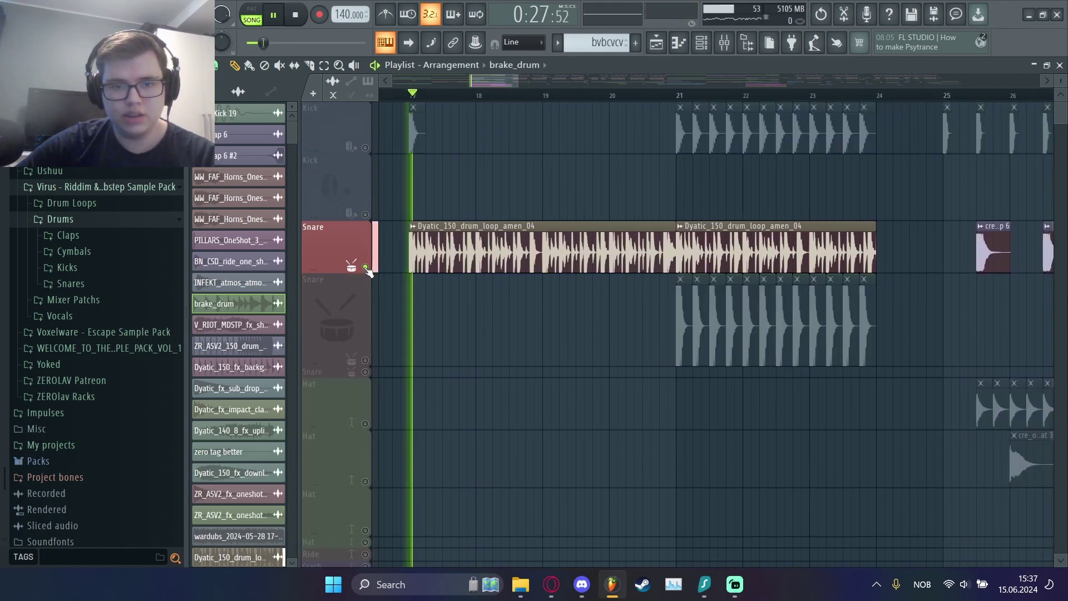
Unmute the upper Kick track and the second Snare track alongside the amen loop and play them through bars 21 to 23
left_click(365, 148)
left_click(365, 361)
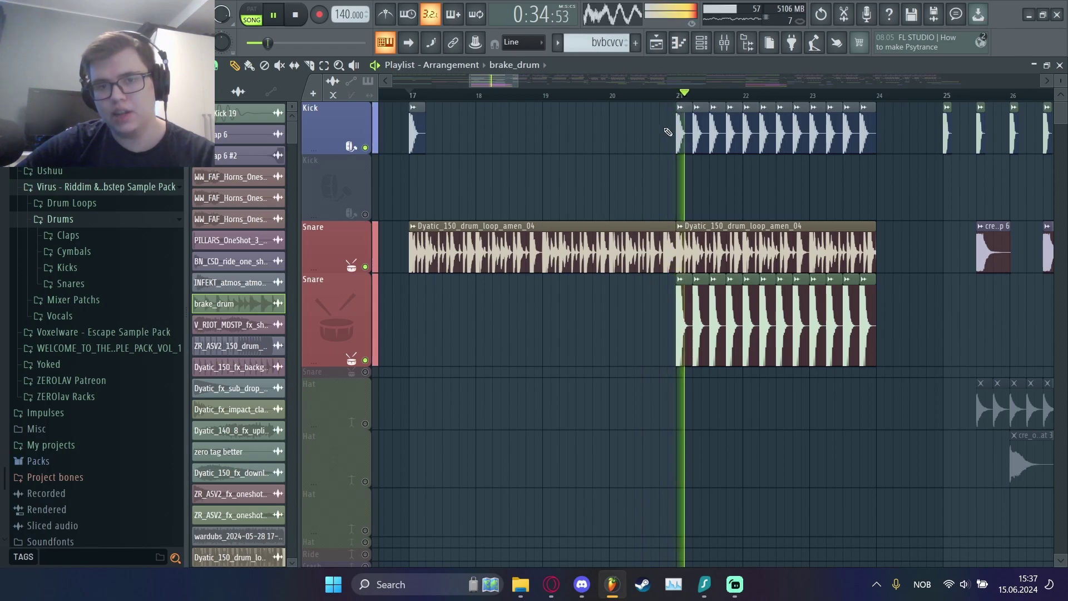
scroll(517, 78, "up", 3)
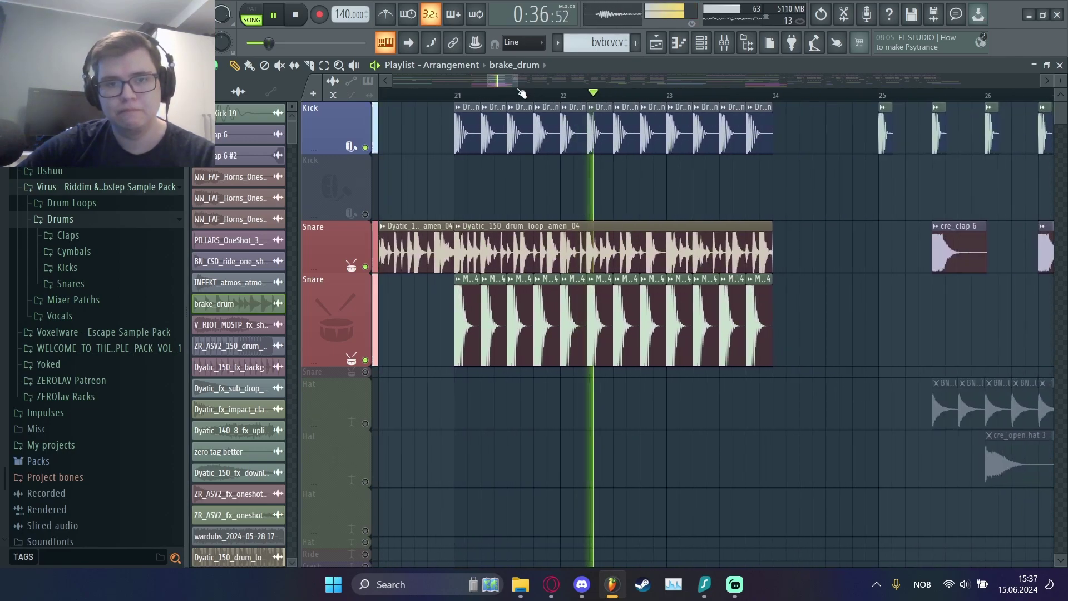
scroll(516, 81, "up", 2)
scroll(523, 89, "down", 3)
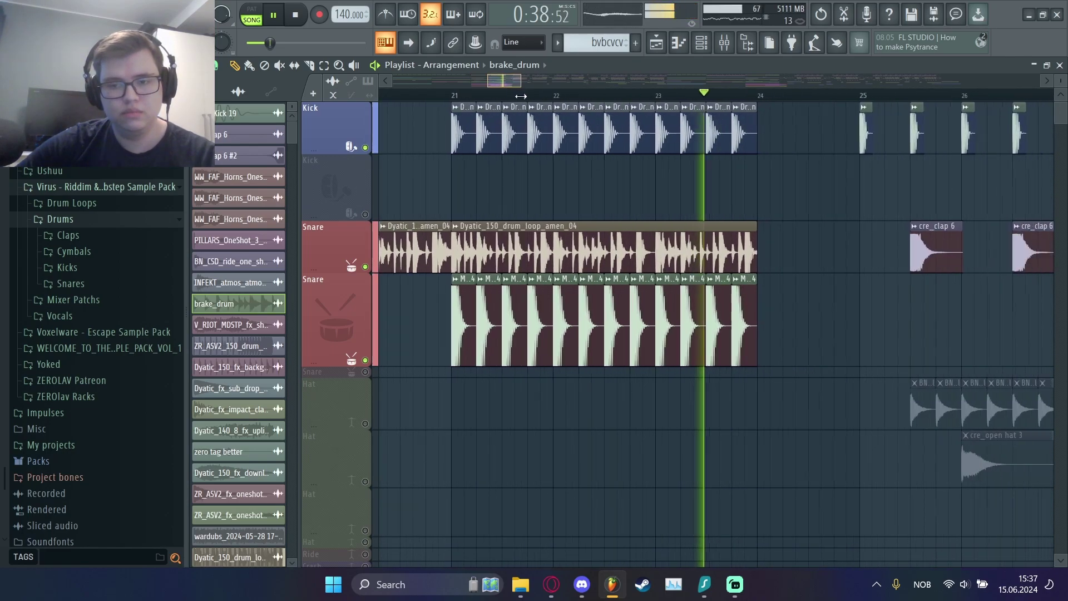
key("space")
Solo the Synth track holding the bvbcvcv #2 pattern and play it from bar 17
scroll(656, 317, "down", 8)
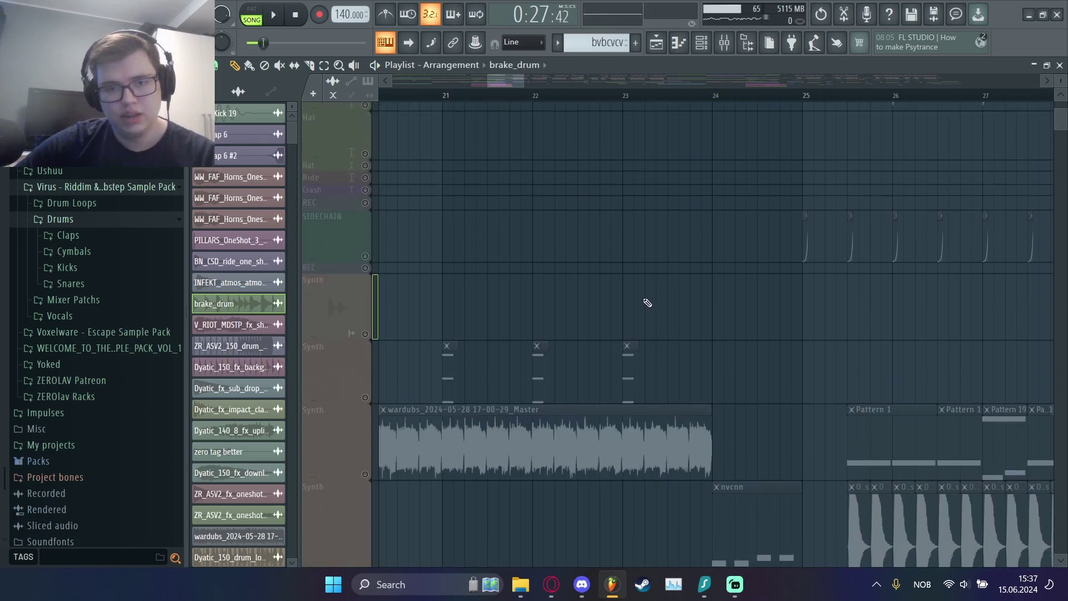
scroll(655, 306, "up", 8)
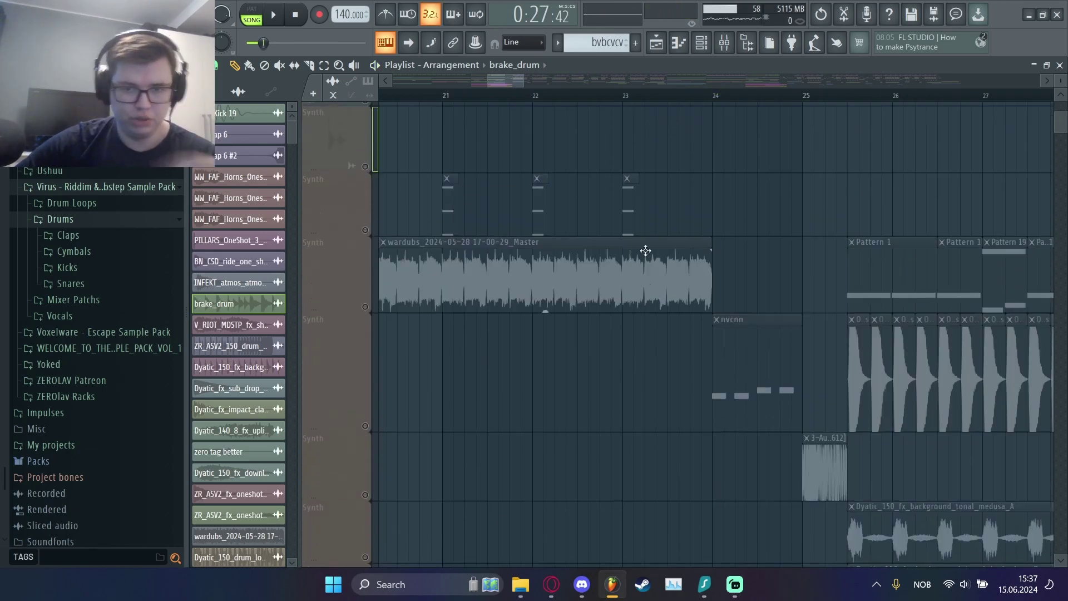
scroll(604, 205, "up", 1)
left_click_drag(490, 87, 463, 86)
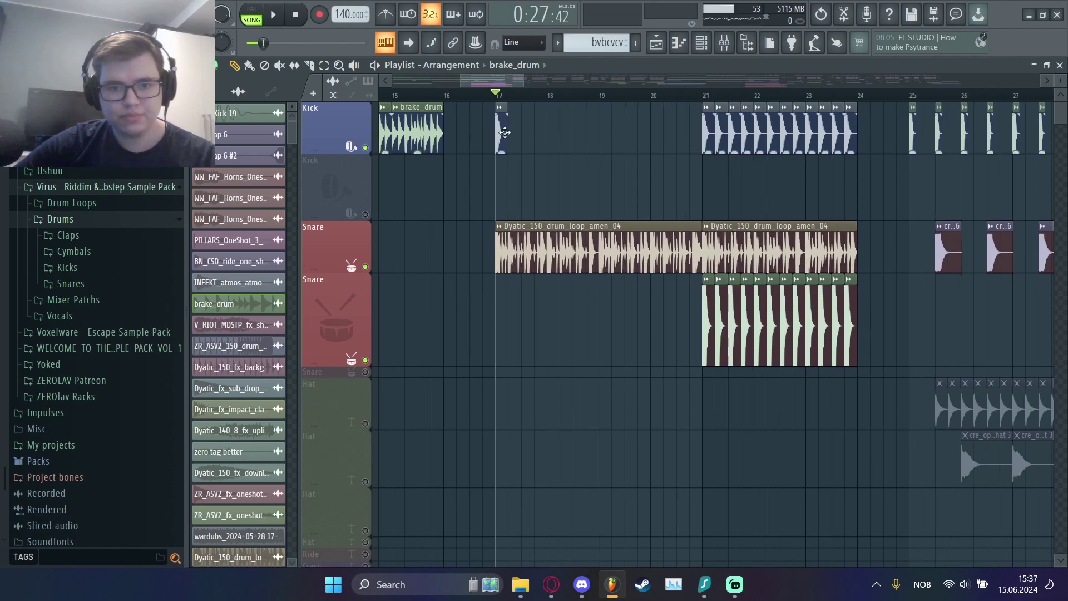
scroll(506, 222, "down", 8)
left_click(366, 255)
key("space")
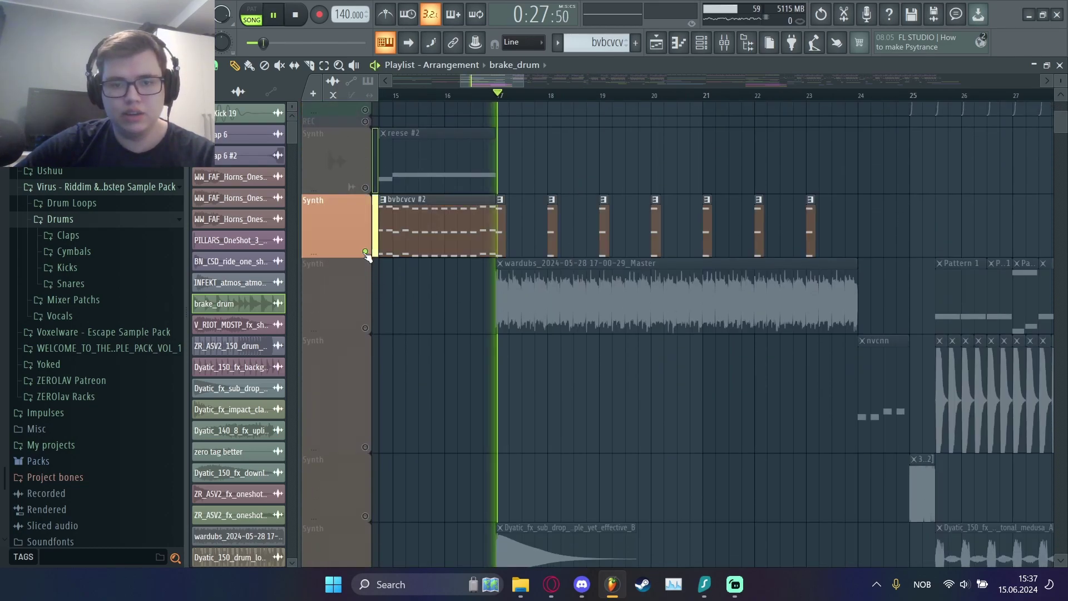
key("space")
left_click(365, 328)
key("space")
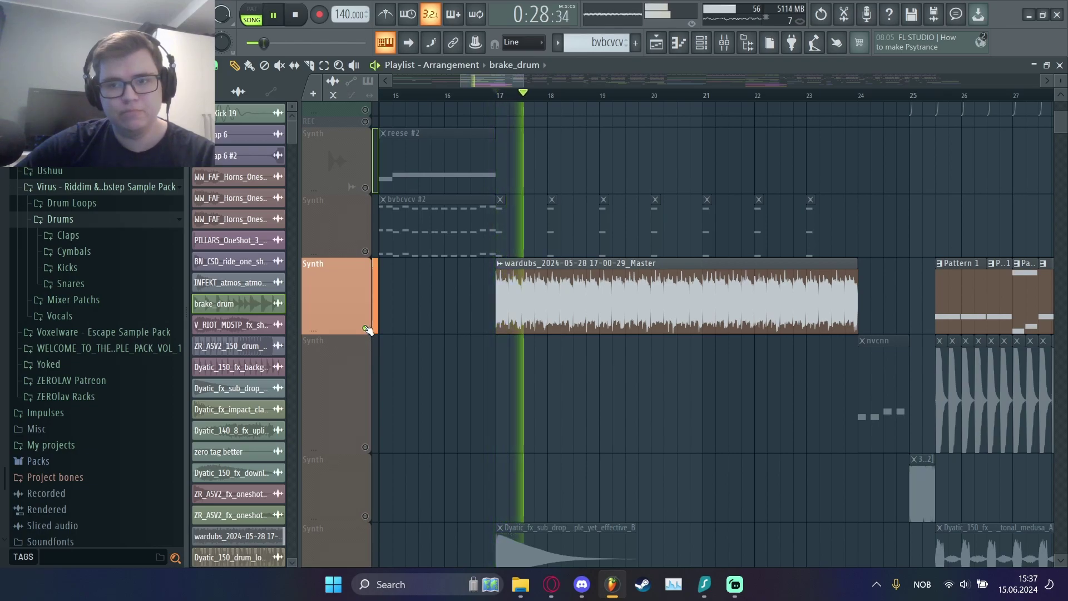
left_click(514, 79)
left_click_drag(514, 79, 518, 79)
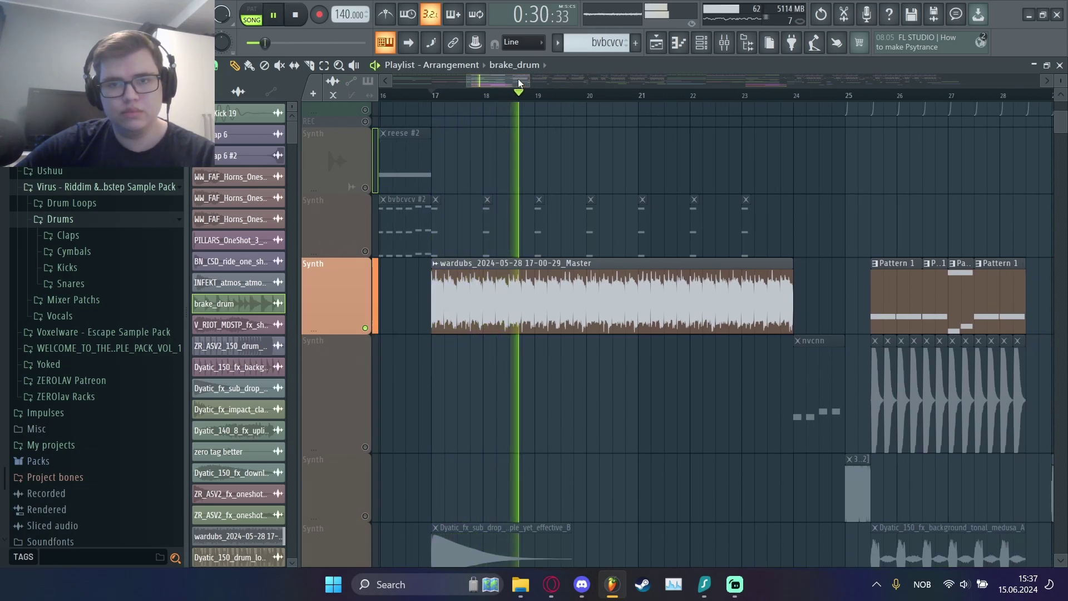
Stop playback and inspect the kHs Frequency Shifter on the wardubs clip's mixer track, dismissing the Malwarebytes notification
double_click(503, 302)
left_click(501, 298)
key("space")
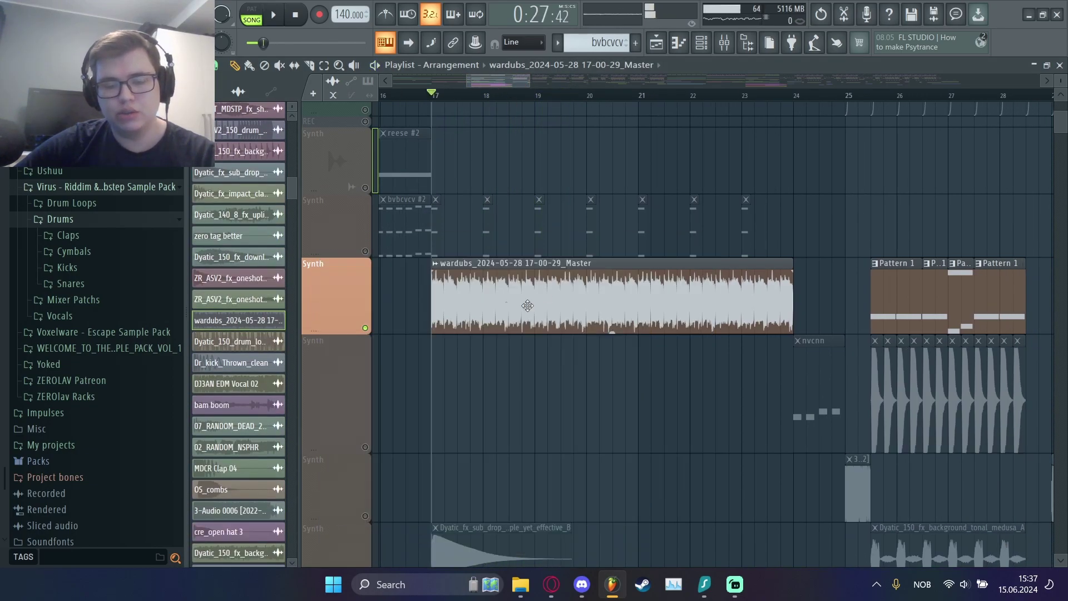
key("F9")
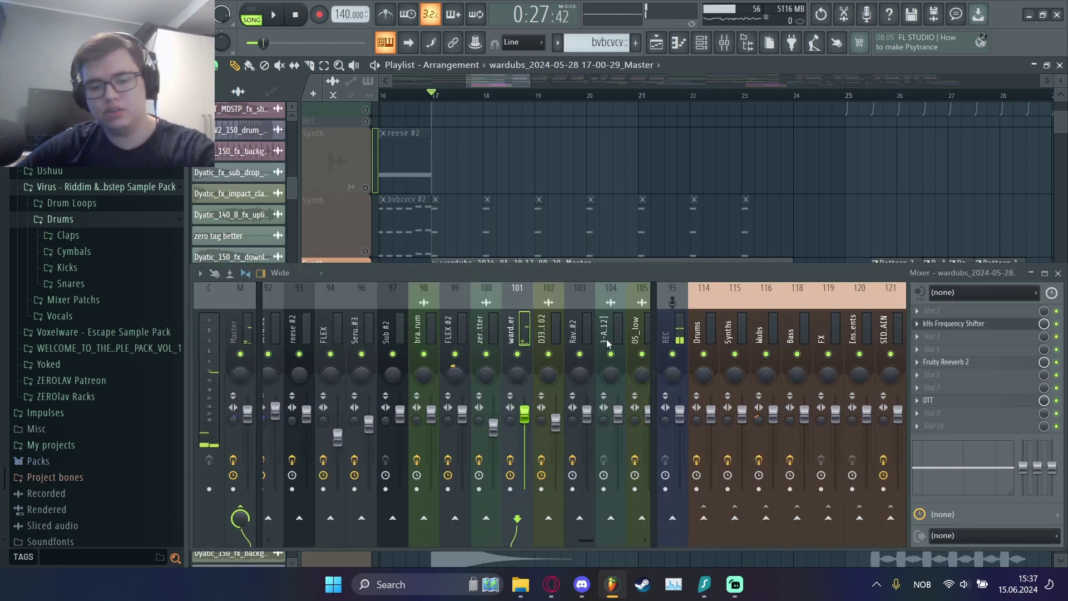
left_click(969, 325)
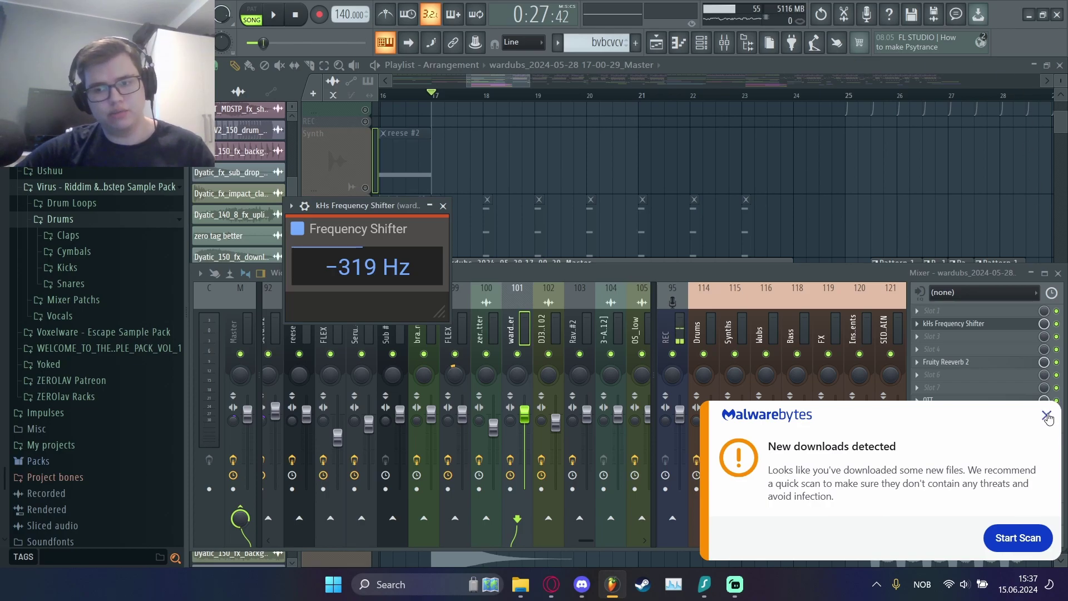
left_click(1046, 416)
Inspect the wardubs track's Fruity Reeverb 2 and OTT effects while playing the clip from bar 17
left_click(989, 363)
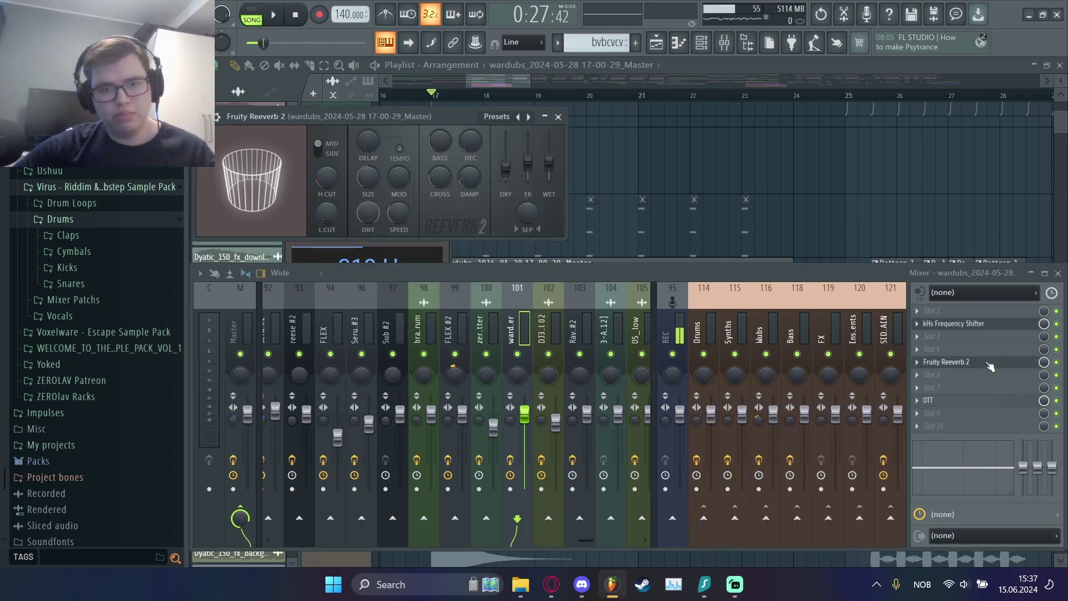
key("space")
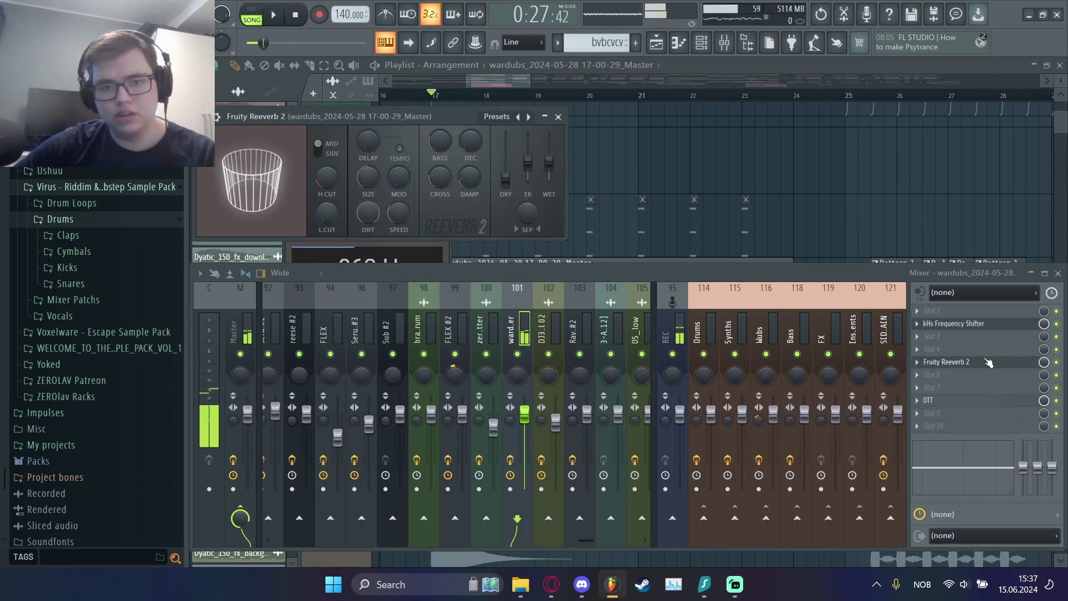
left_click(954, 403)
left_click(953, 406)
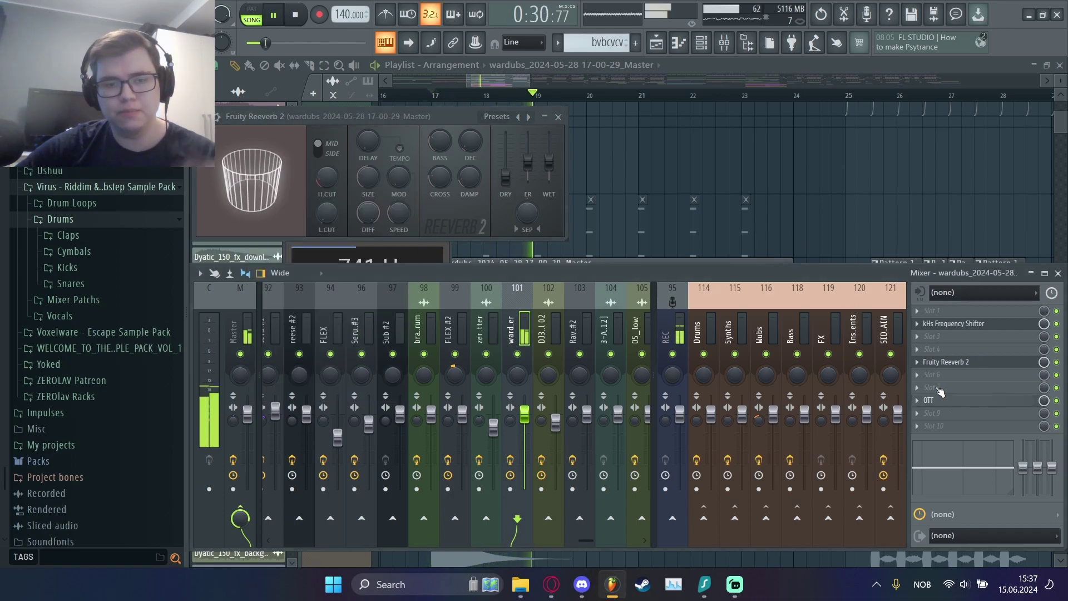
left_click(502, 74)
key("space")
Solo the Synth track containing the Dyatic_fx_sub_drop clip at bar 17
scroll(410, 325, "down", 8)
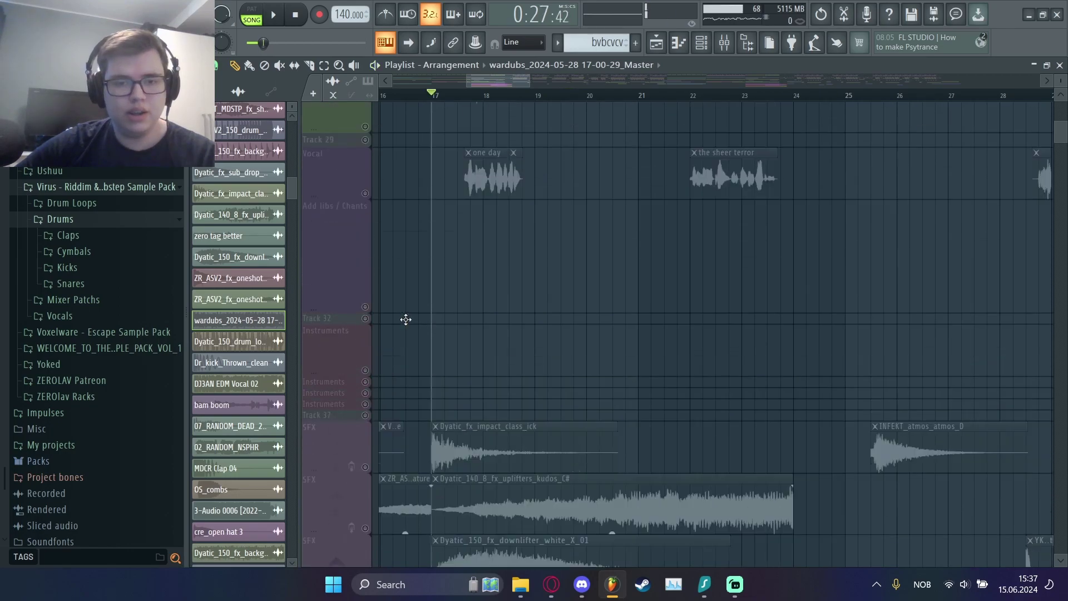
scroll(396, 306, "up", 3)
scroll(389, 295, "up", 5)
right_click(366, 281)
left_click(373, 338)
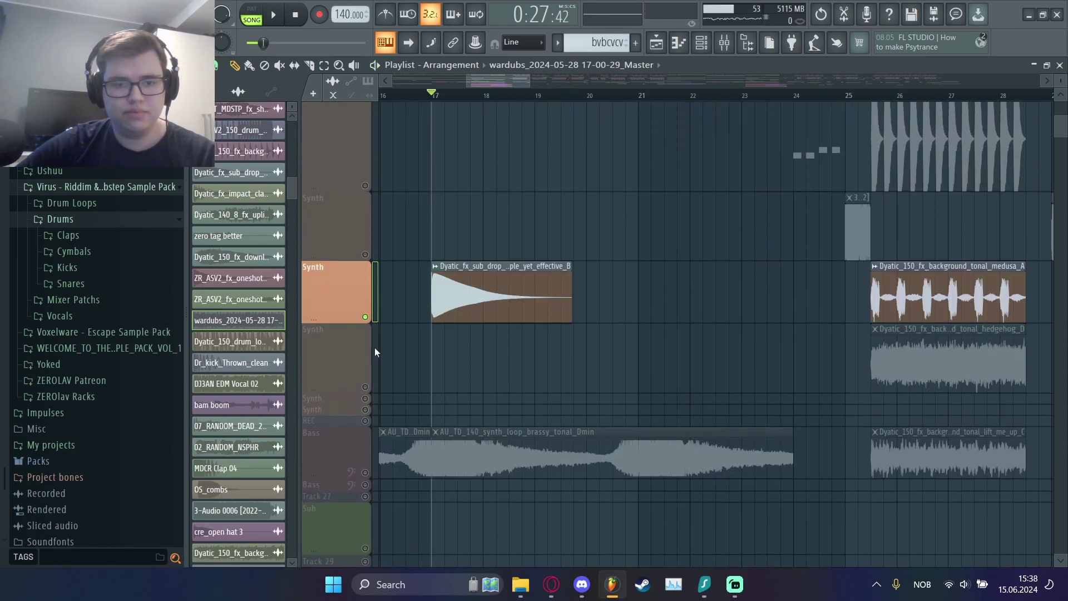
Unmute the brassy Bass loop track and the first four SFX tracks alongside the sub drop and play them from bar 17
scroll(400, 442, "down", 10)
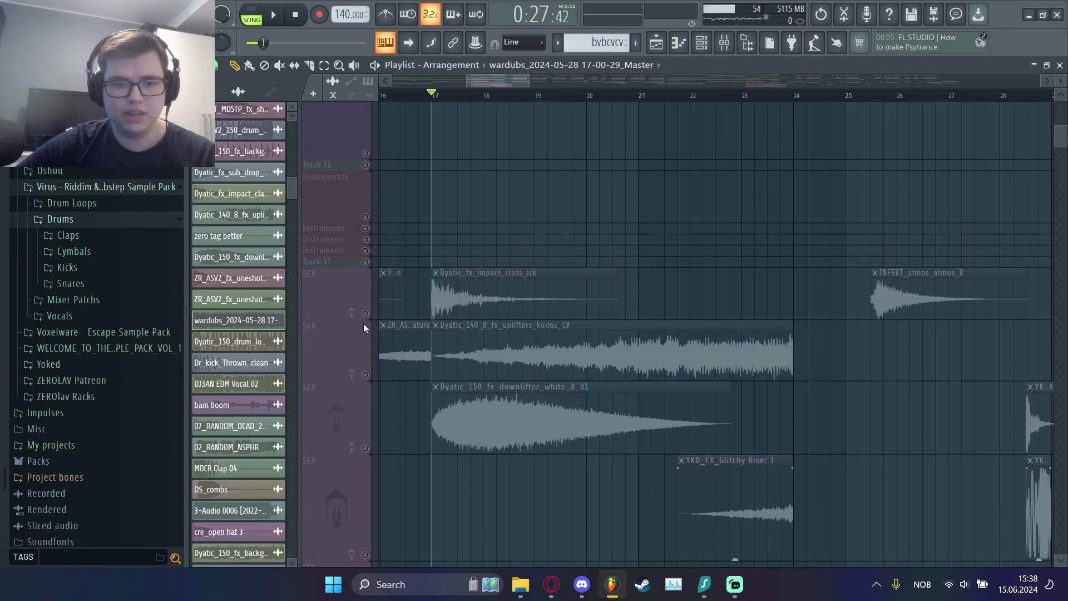
left_click(368, 317)
left_click(365, 375)
left_click(365, 448)
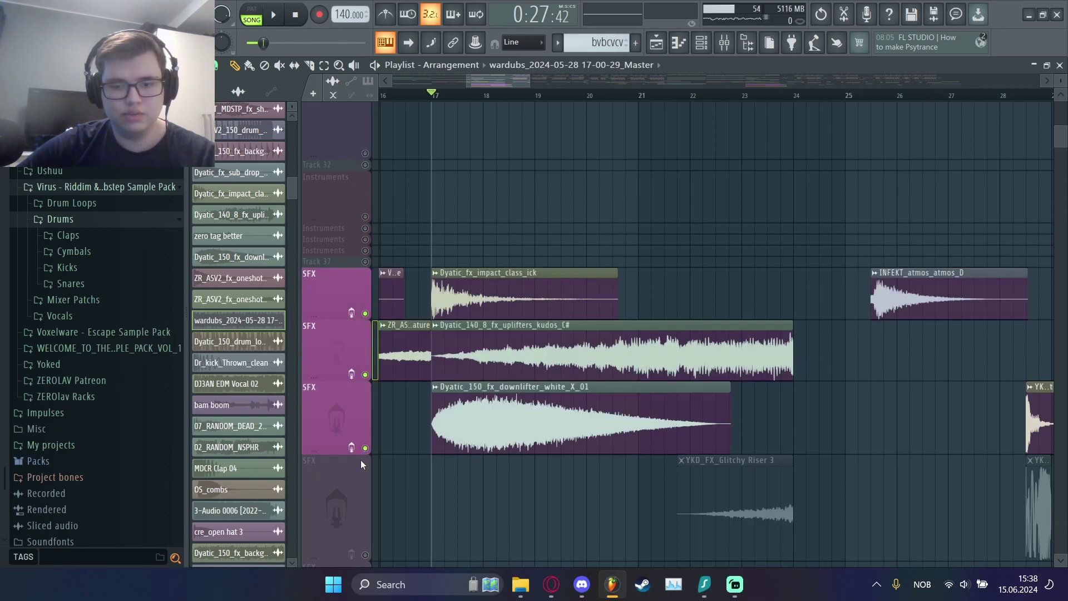
left_click(362, 552)
key("space")
scroll(368, 445, "down", 5)
scroll(389, 446, "up", 4)
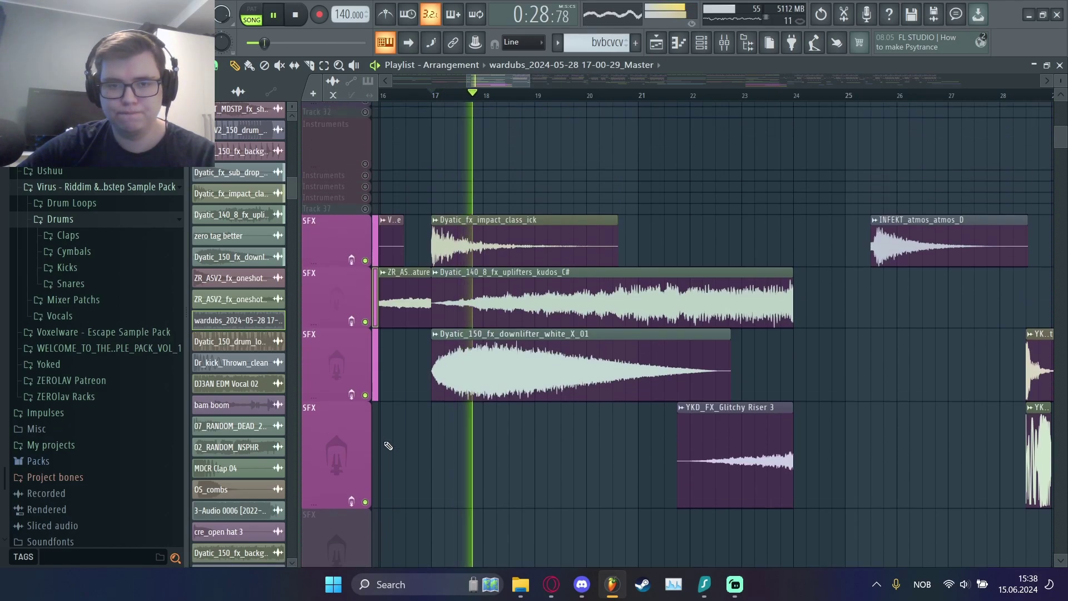
scroll(388, 440, "up", 10)
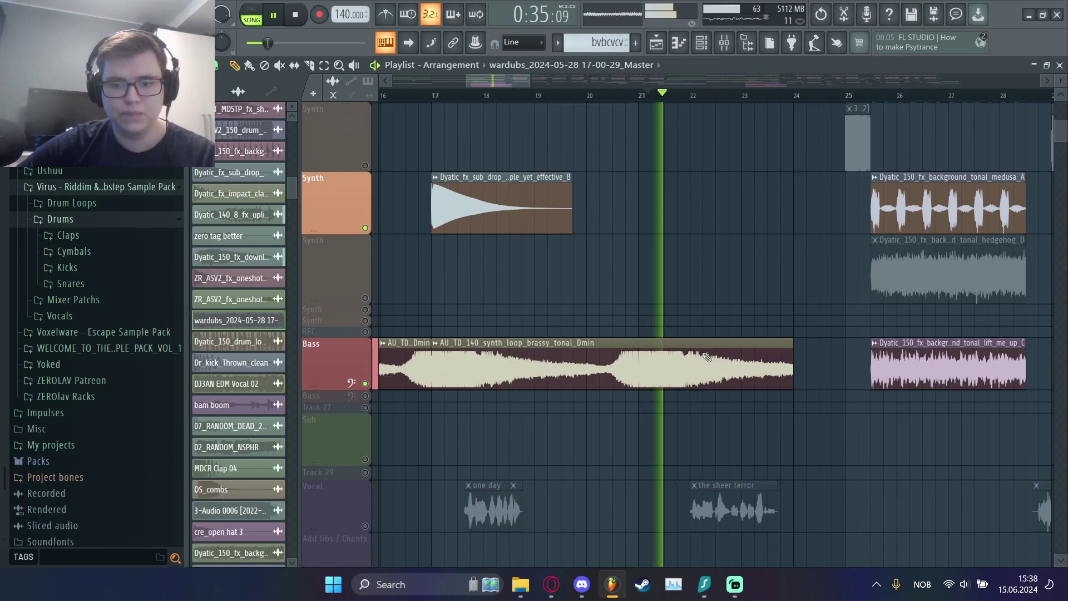
scroll(396, 269, "down", 4)
key("space")
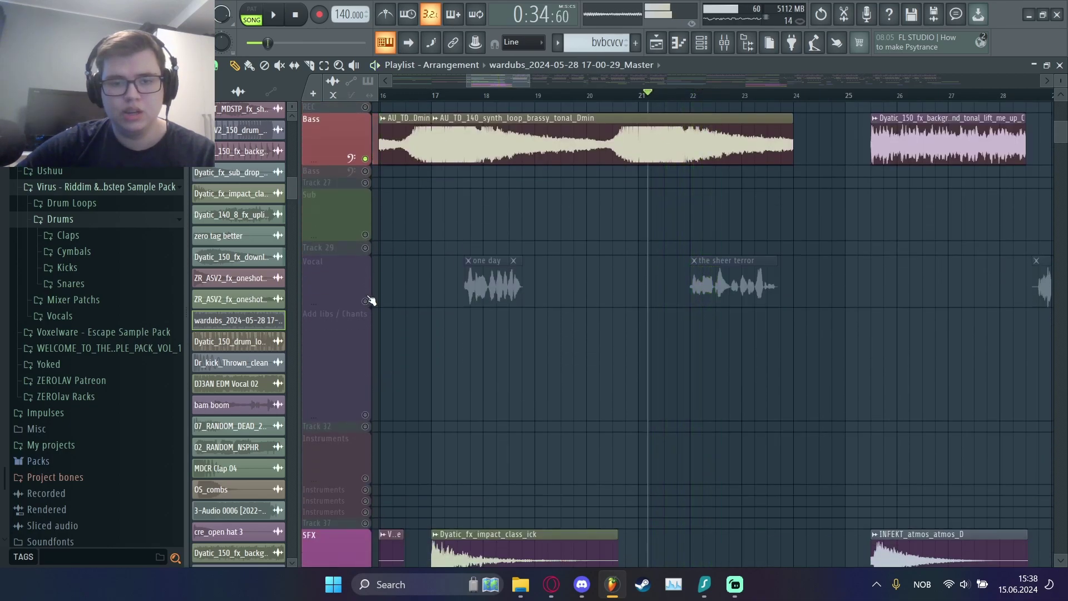
Solo the Vocal track and inspect the one day clip's sample settings and its mixer track
left_click(365, 301, "ctrl")
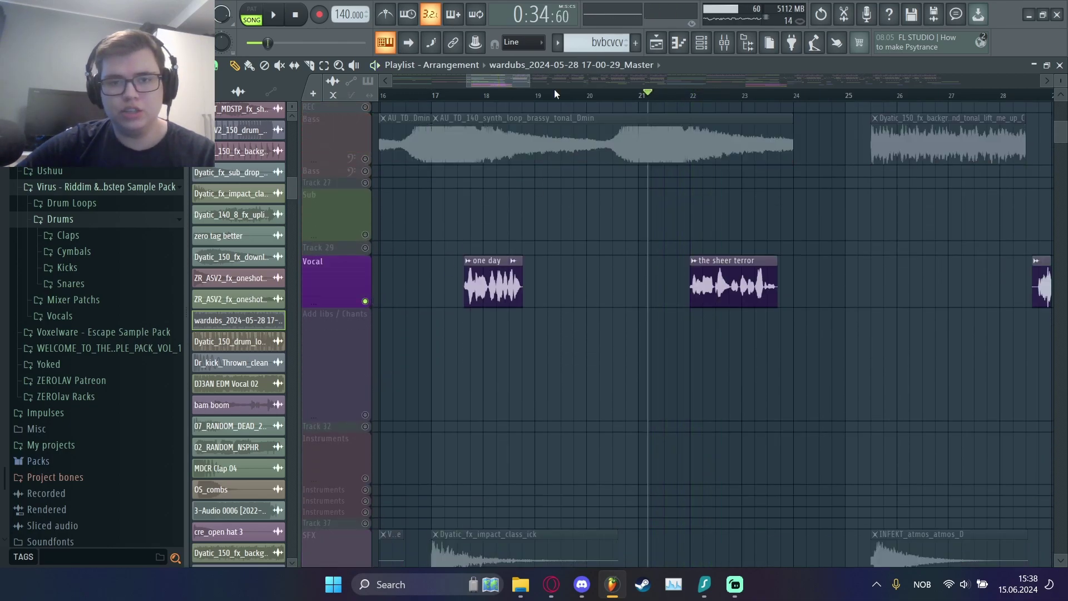
double_click(487, 280)
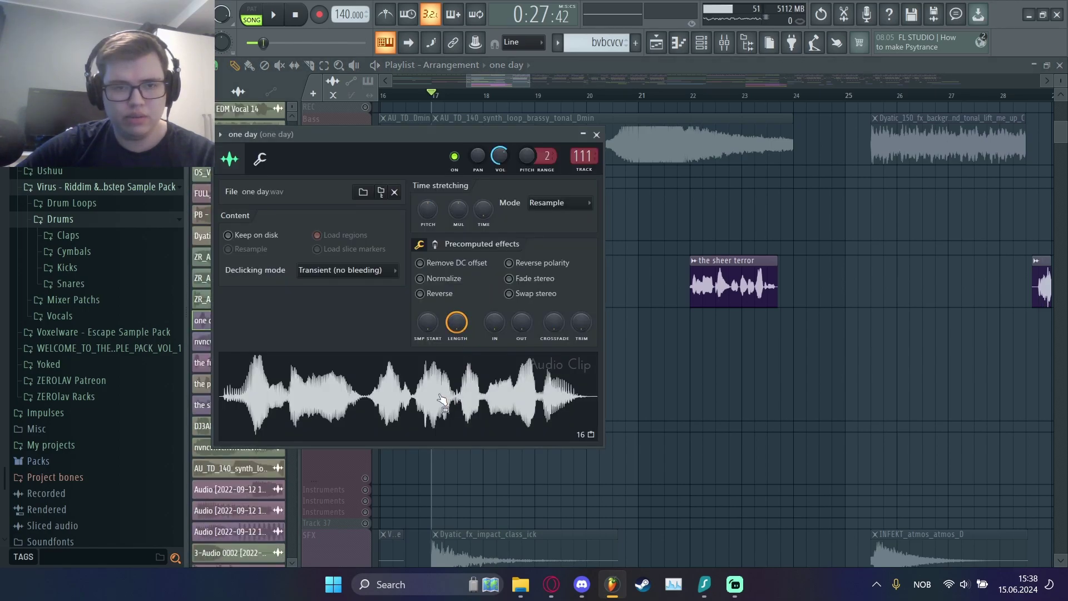
key("F9")
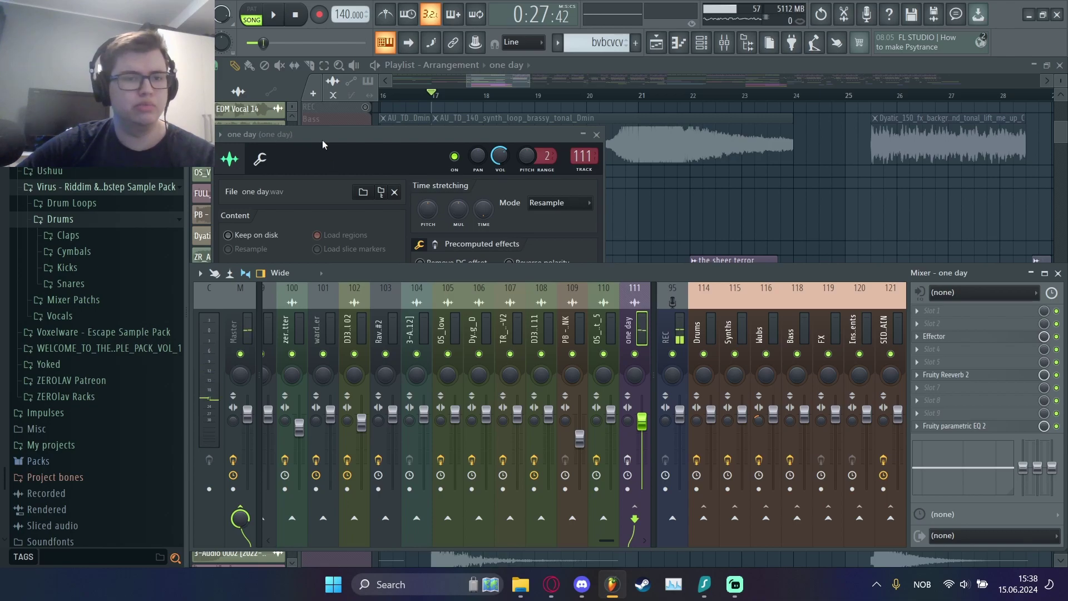
left_click(315, 259)
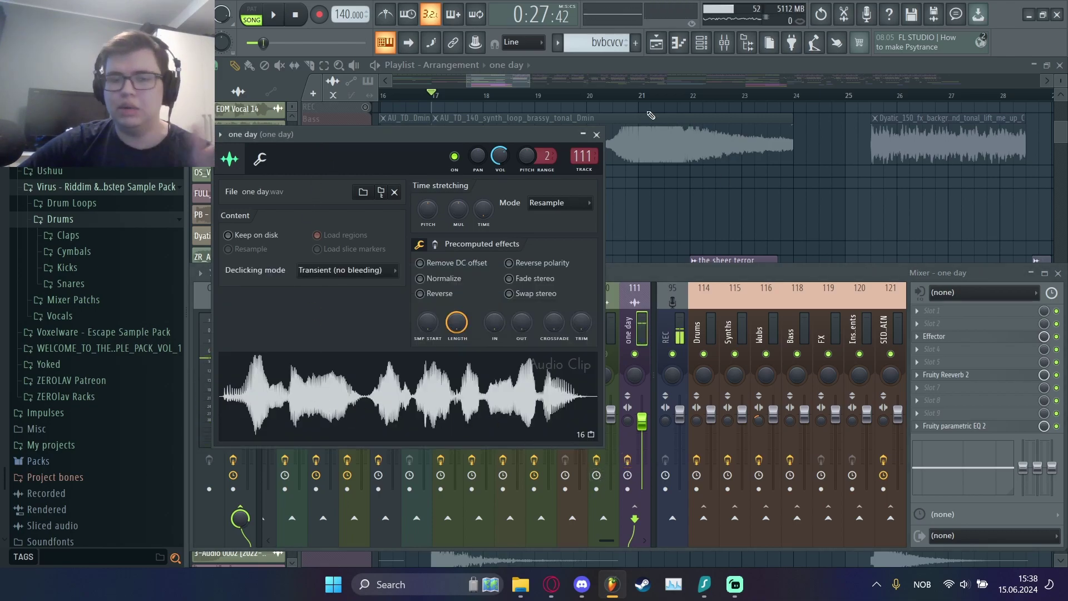
left_click(597, 136)
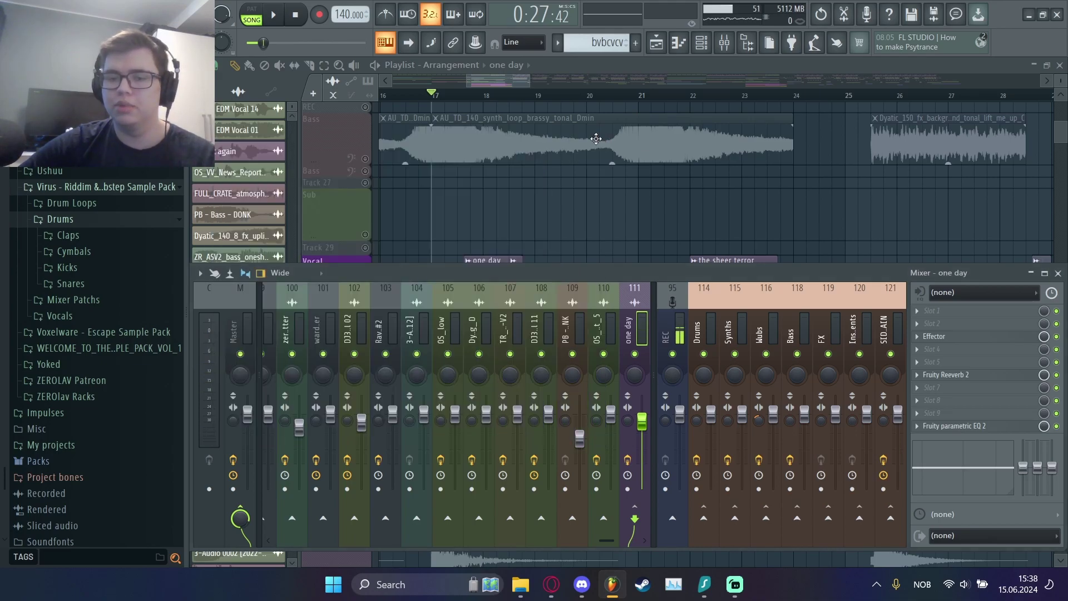
Inspect the Effector, Fruity Reeverb 2 and Fruity parametric EQ 2 effects on the one day mixer track
left_click(940, 337)
left_click(940, 339)
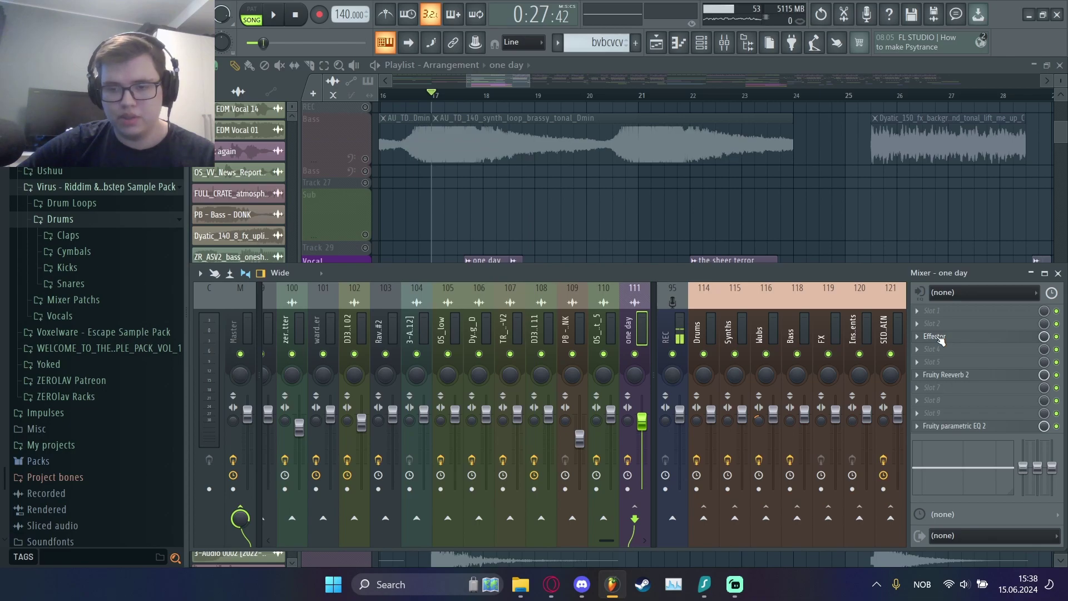
left_click(941, 339)
left_click(940, 338)
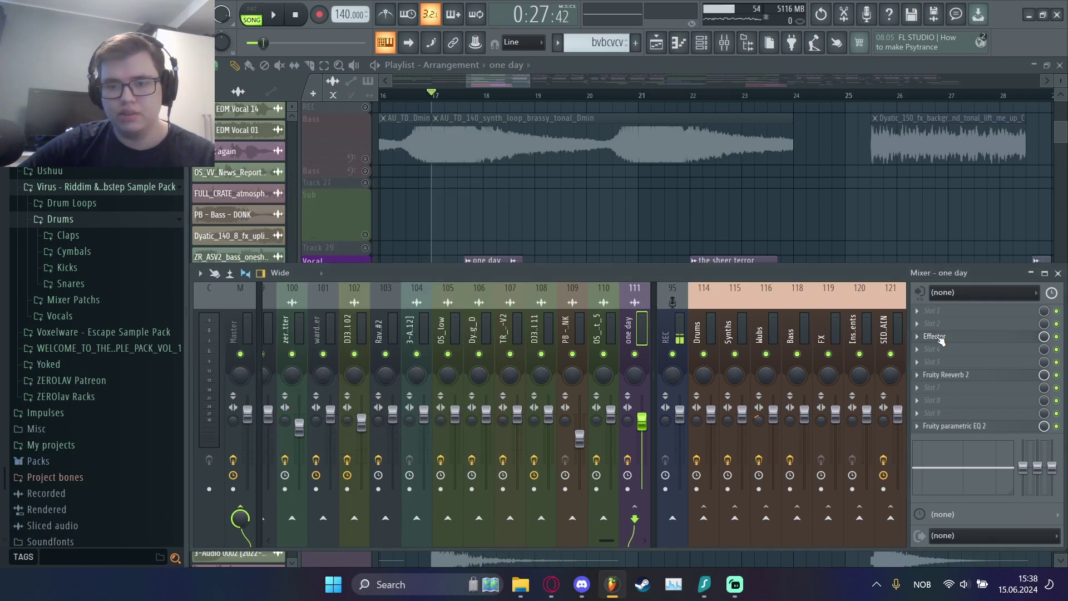
left_click(974, 377)
left_click(974, 377)
left_click(966, 430)
left_click(965, 430)
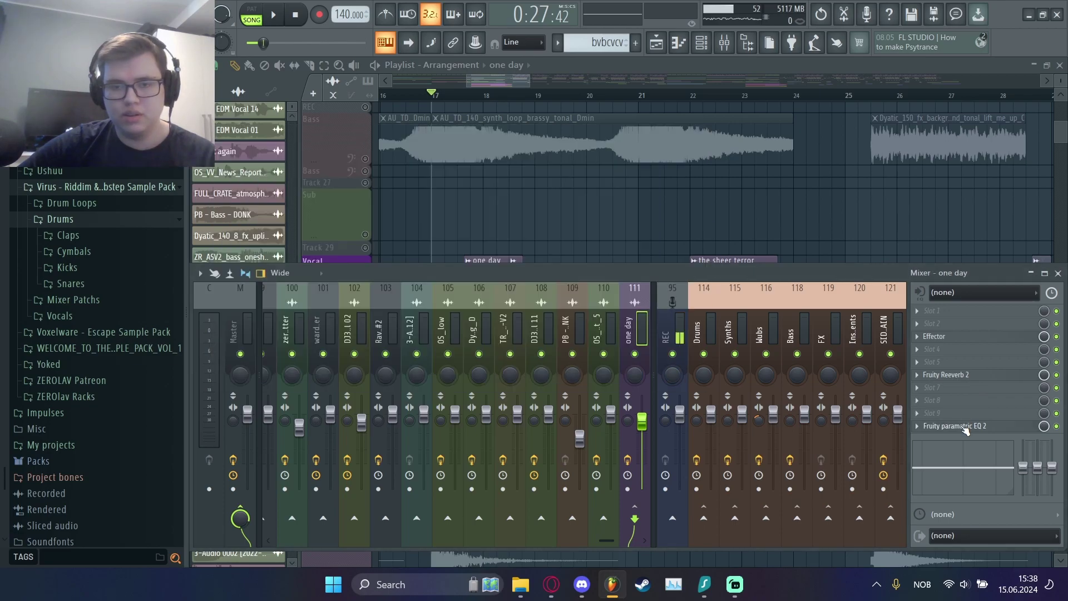
Play the soloed vocals from bar 17 and inspect the mixer track of the short clip directly after one day
key("F9")
key("space")
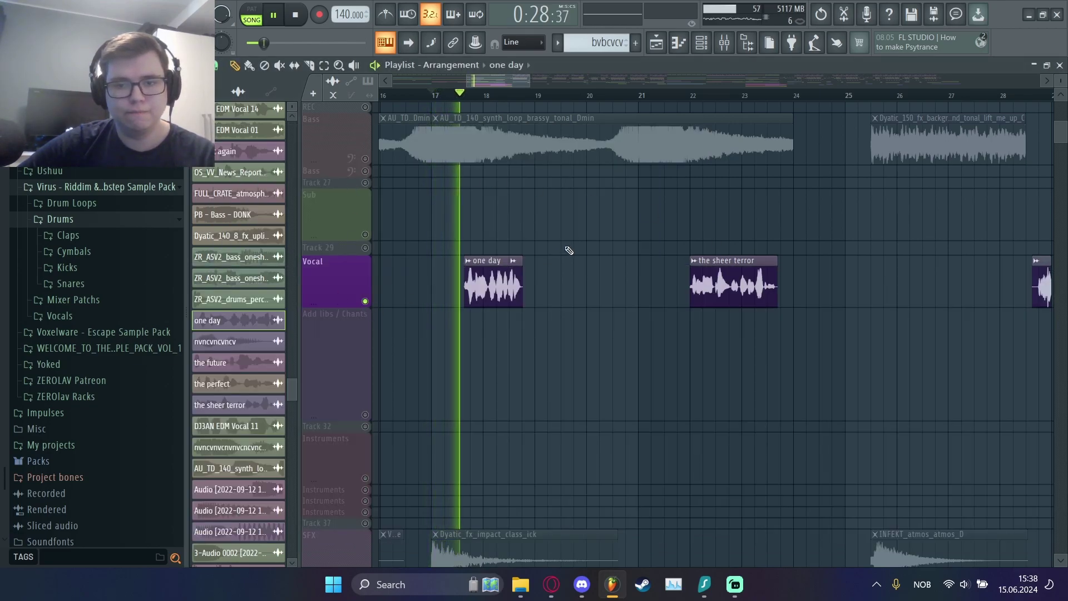
double_click(519, 286)
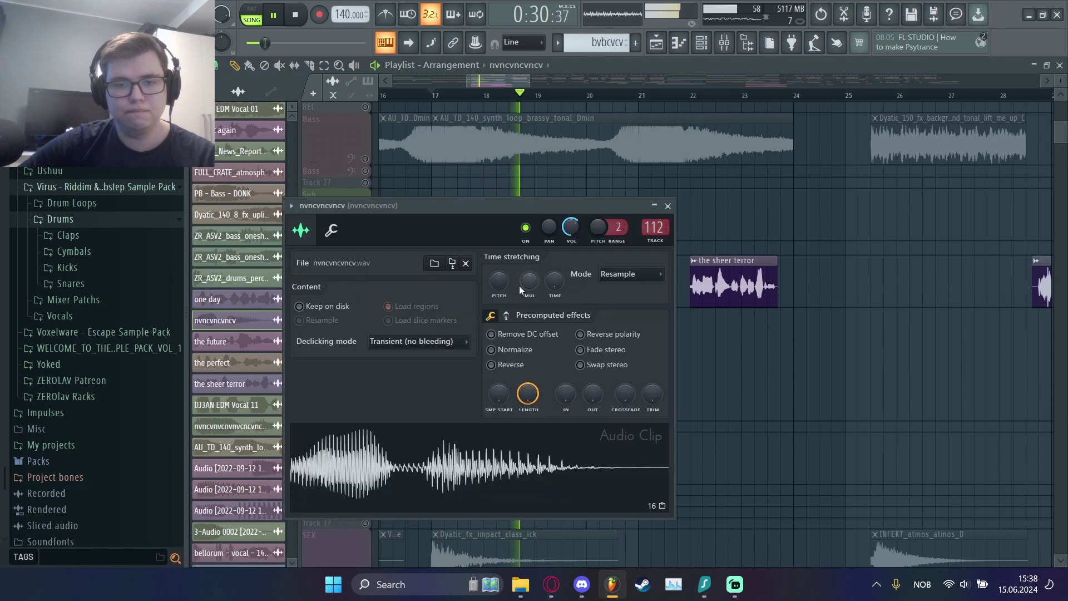
key("F9")
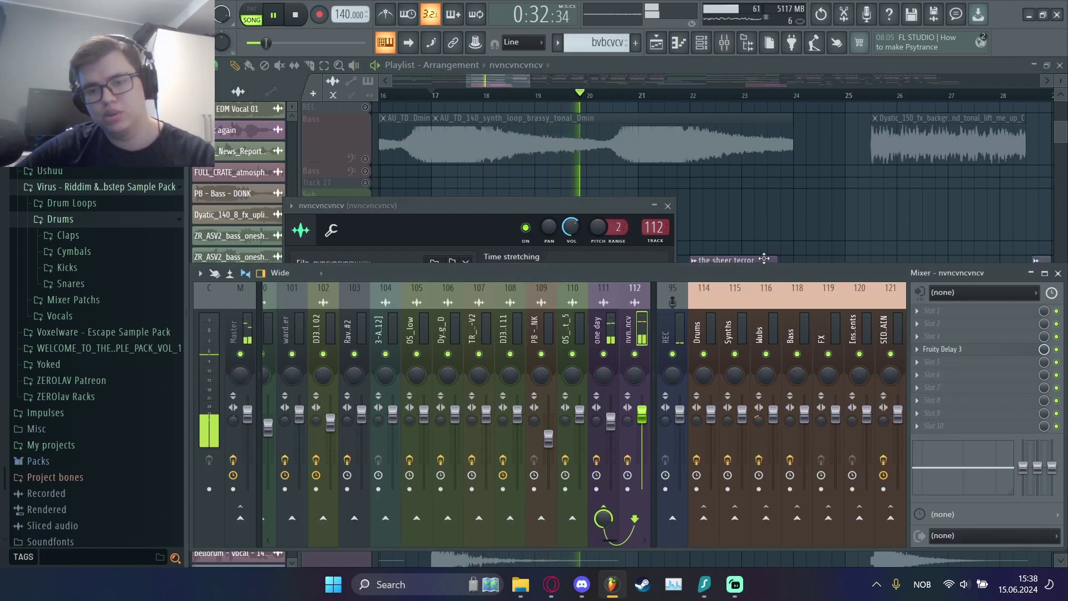
Stop playback, re-enable all playlist tracks and bring the Kick and Snare tracks back into view
left_click(366, 161)
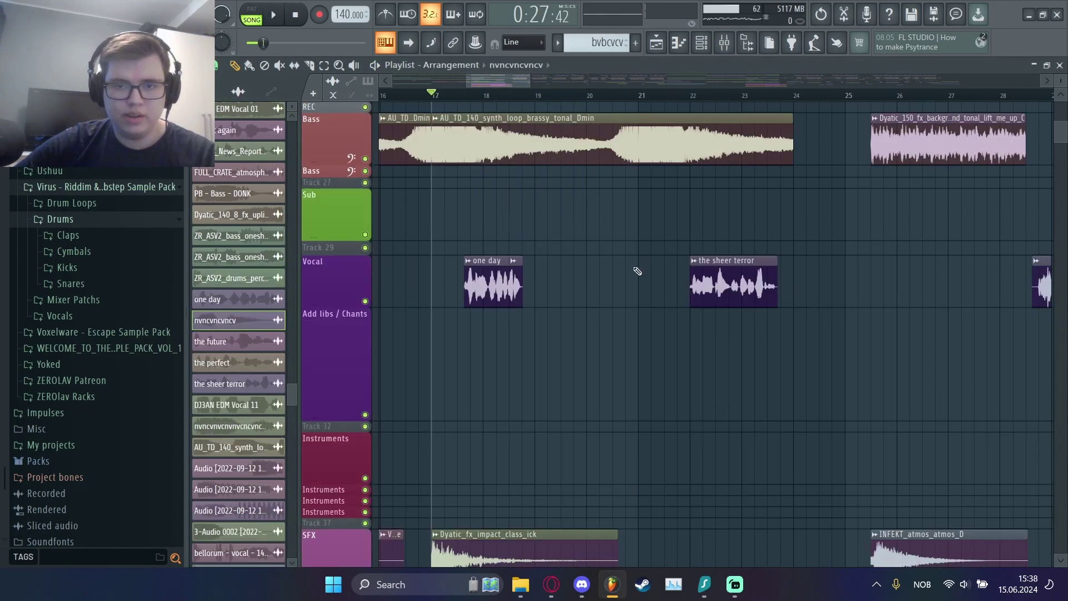
scroll(625, 269, "down", 5)
scroll(654, 244, "up", 8)
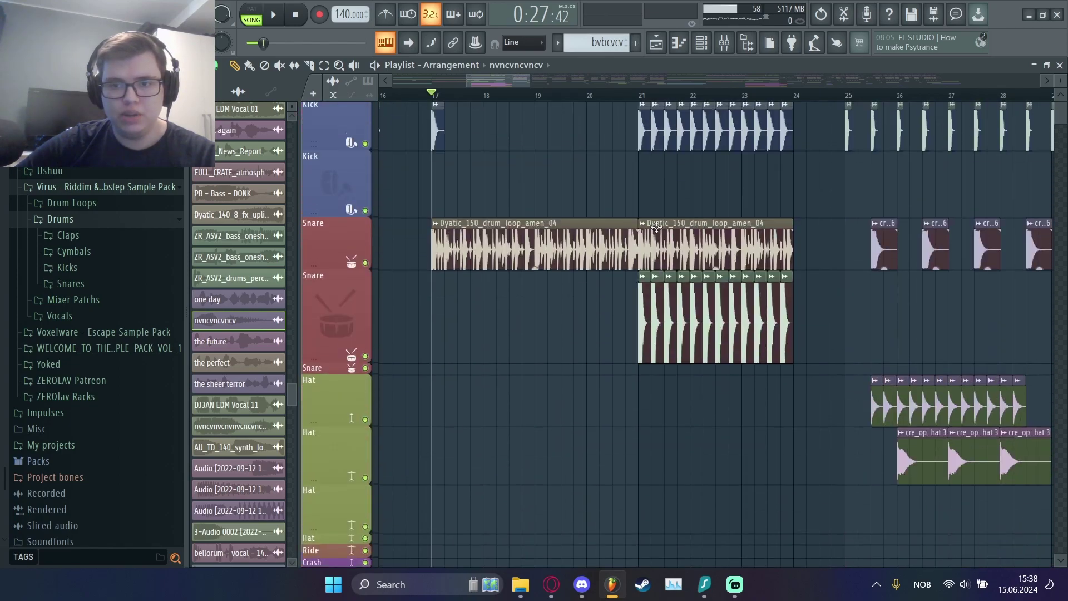
Stop playback and bring the Synth tracks around bars 23 to 28 into view
scroll(654, 244, "down", 4)
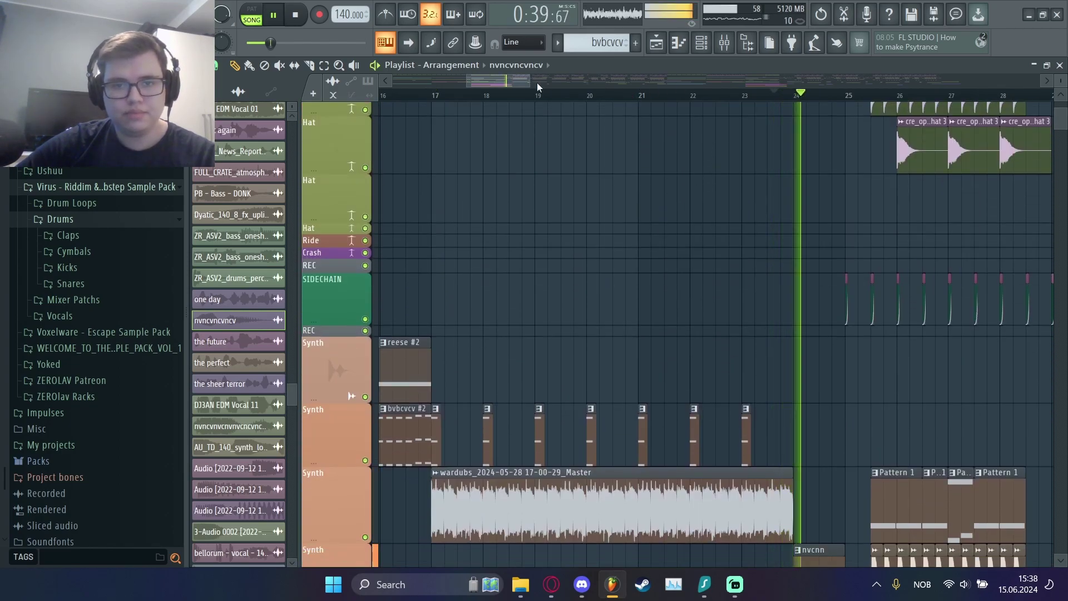
mouse_move(530, 81)
left_mouse_down()
mouse_move(499, 81)
mouse_move(530, 86)
mouse_move(515, 88)
left_mouse_up()
key("space")
scroll(543, 142, "down", 4)
scroll(543, 142, "down", 1)
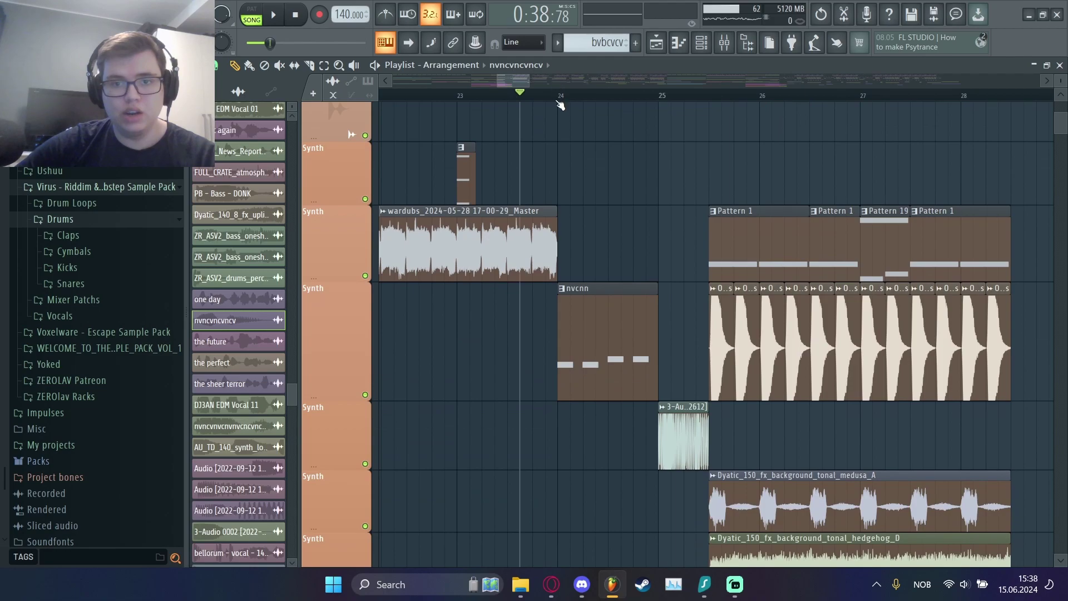
Show the channel rack filtered to the Unsorted channels
left_click(701, 45)
left_click(680, 59)
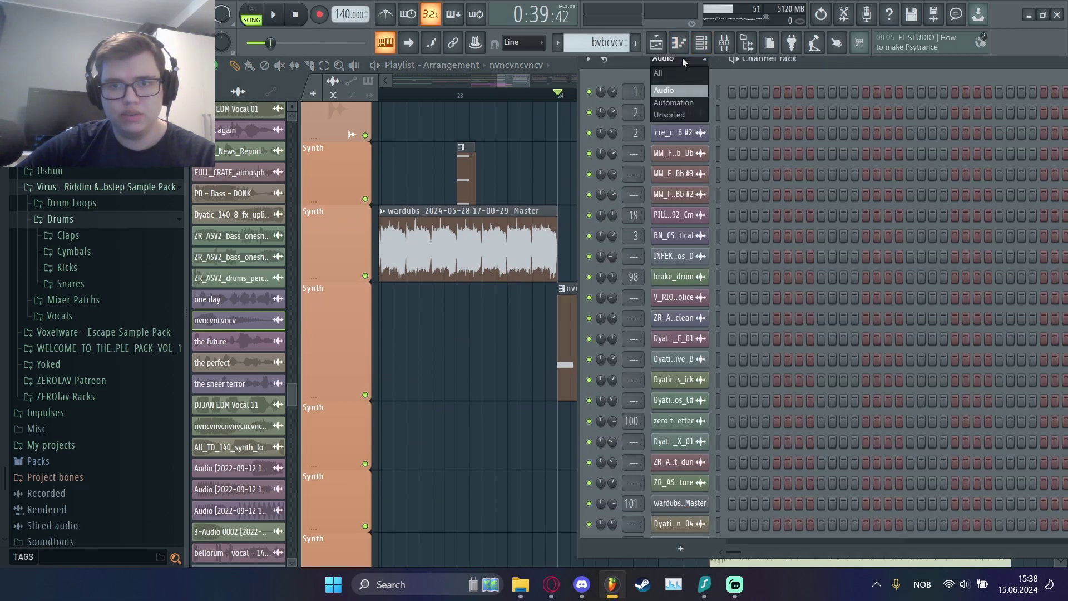
left_click(674, 102)
left_click(681, 59)
left_click(680, 114)
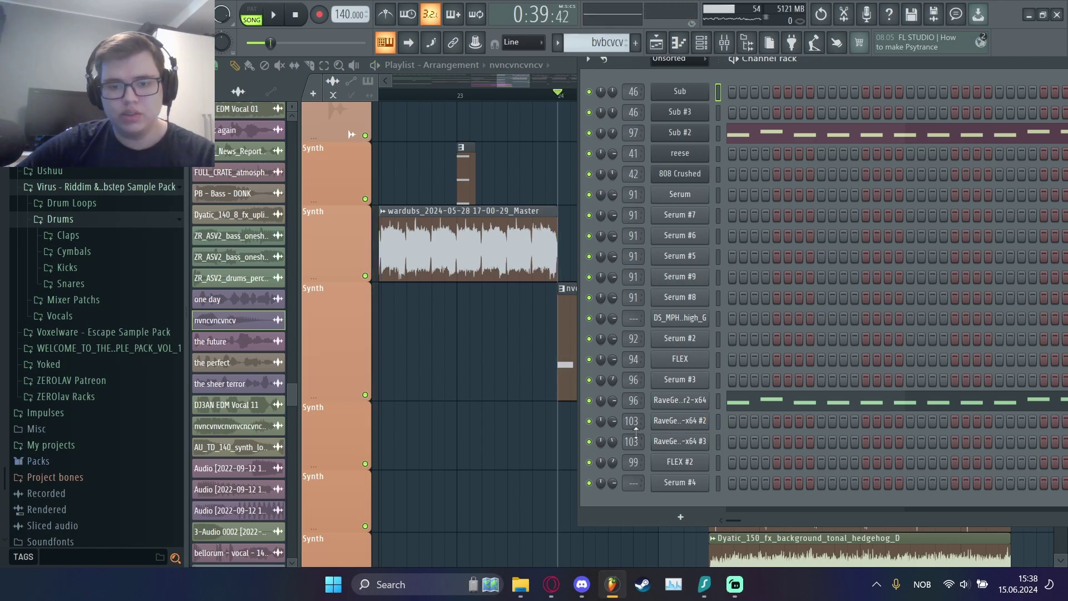
Inspect the RaveGenerator2-x64 #3 instrument while playing from bar 24, and return to the playlist
key("space")
key("space")
left_click(671, 443)
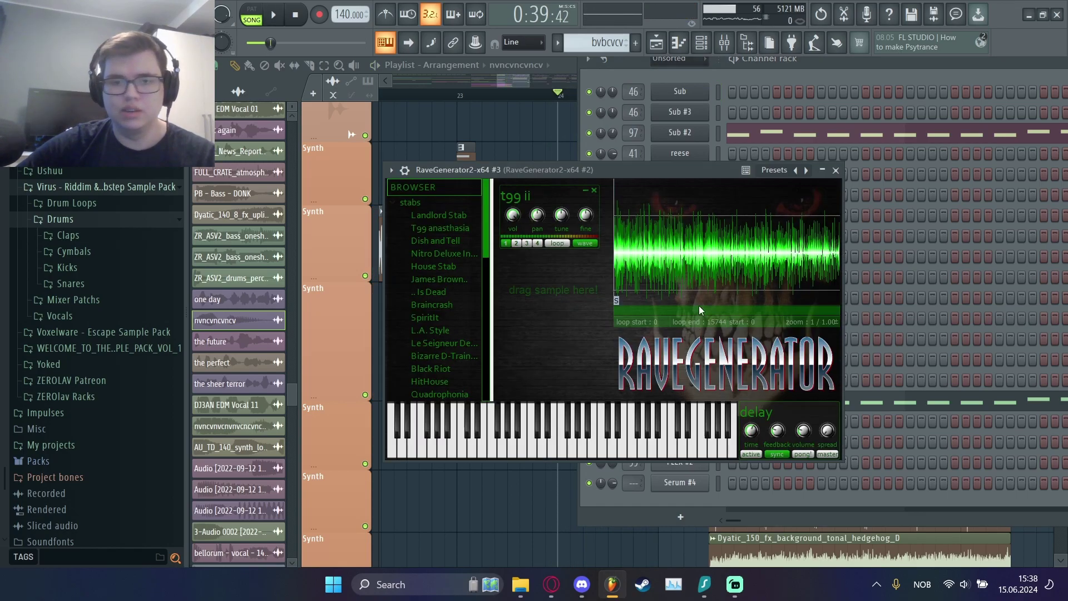
key("space")
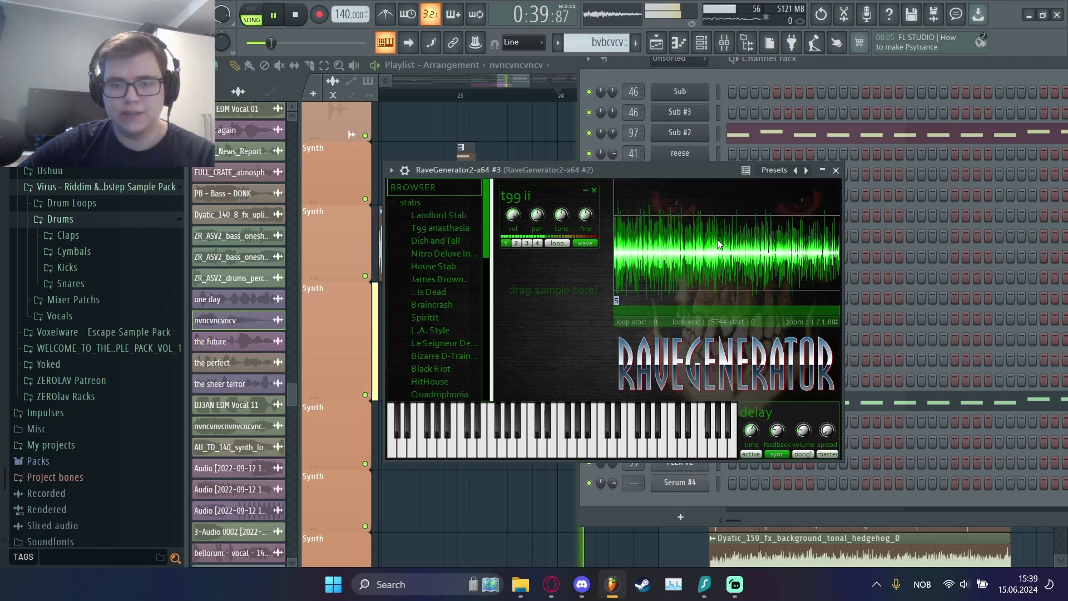
left_click(836, 170)
left_click(575, 418)
scroll(575, 418, "up", 3)
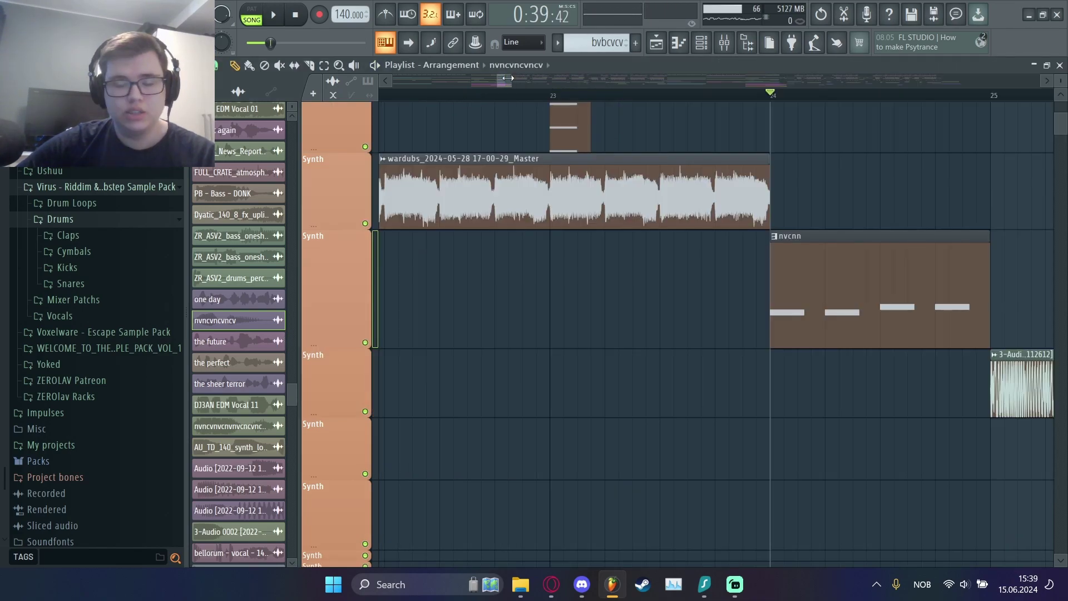
Examine the drum, Synth and SFX tracks of the section from bar 25 during playback
scroll(447, 105, "right", 5)
scroll(439, 290, "up", 6)
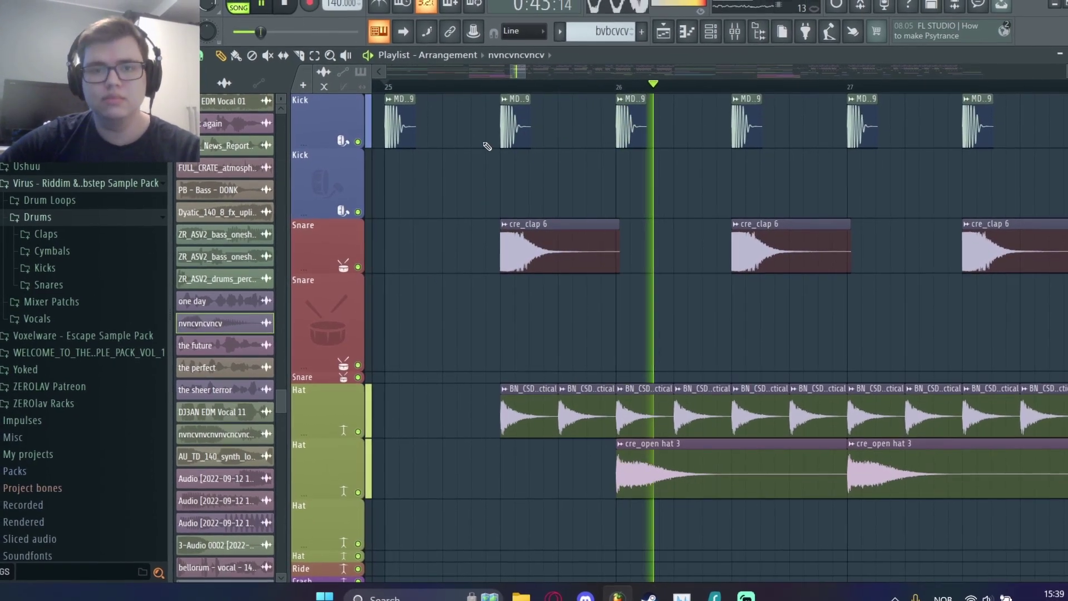
scroll(488, 146, "down", 5)
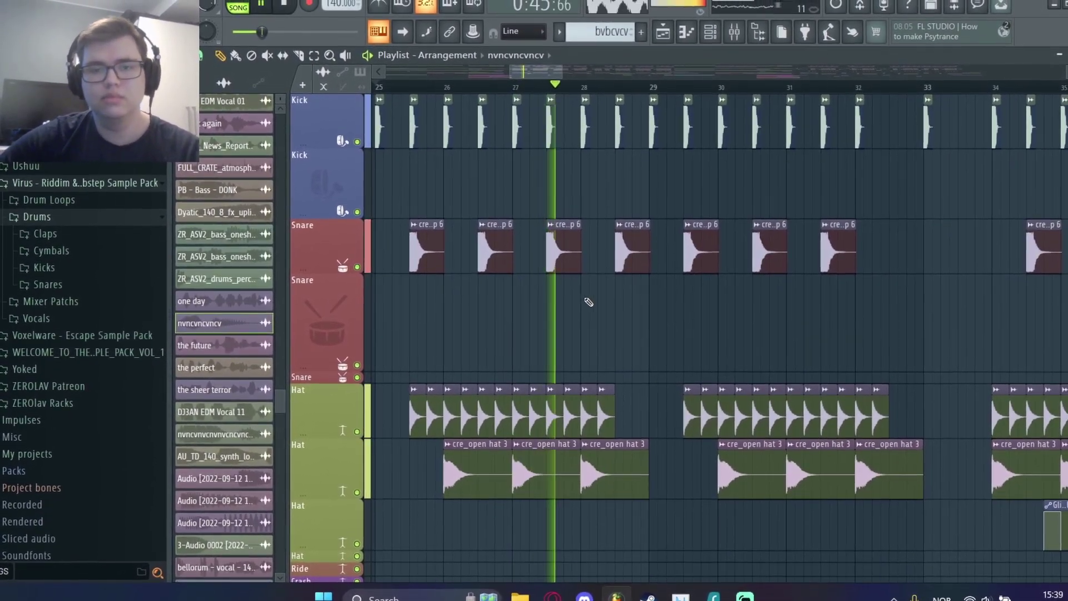
scroll(581, 295, "down", 10)
scroll(590, 289, "down", 8)
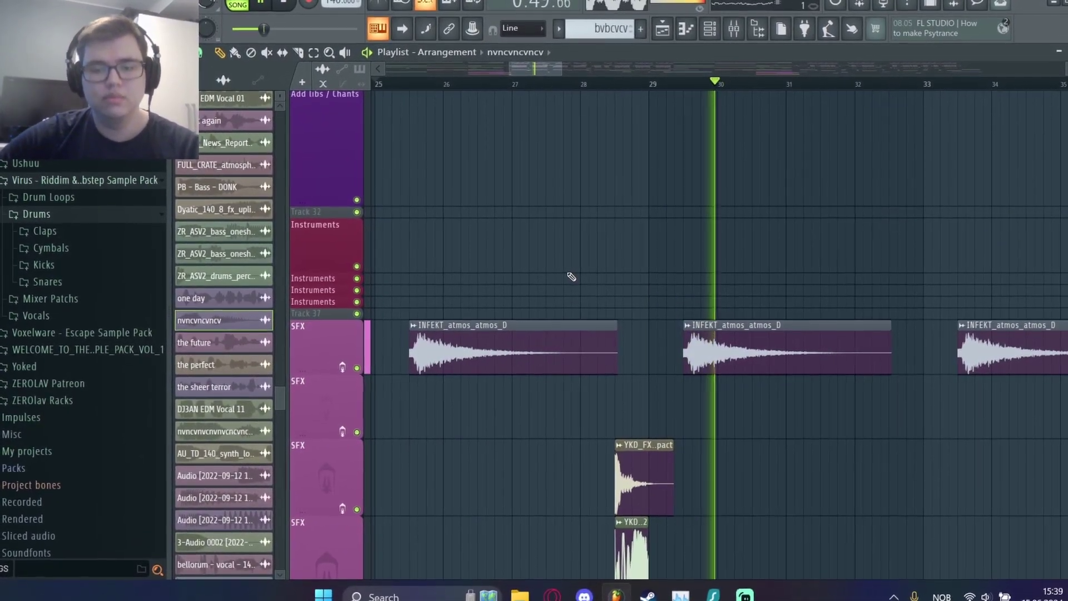
scroll(571, 280, "up", 10)
scroll(568, 278, "up", 4)
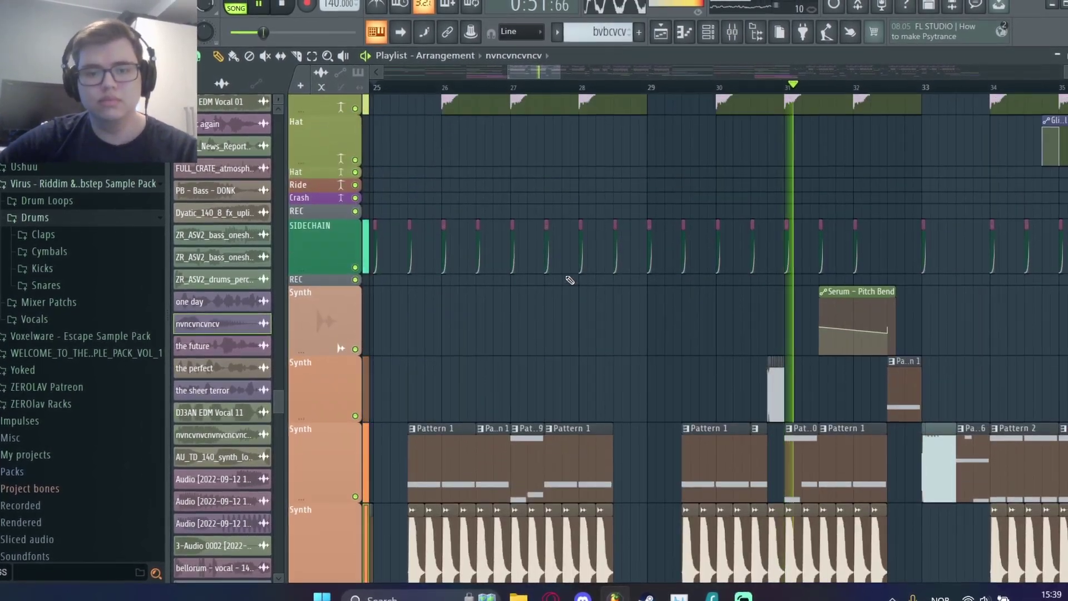
scroll(573, 268, "down", 3)
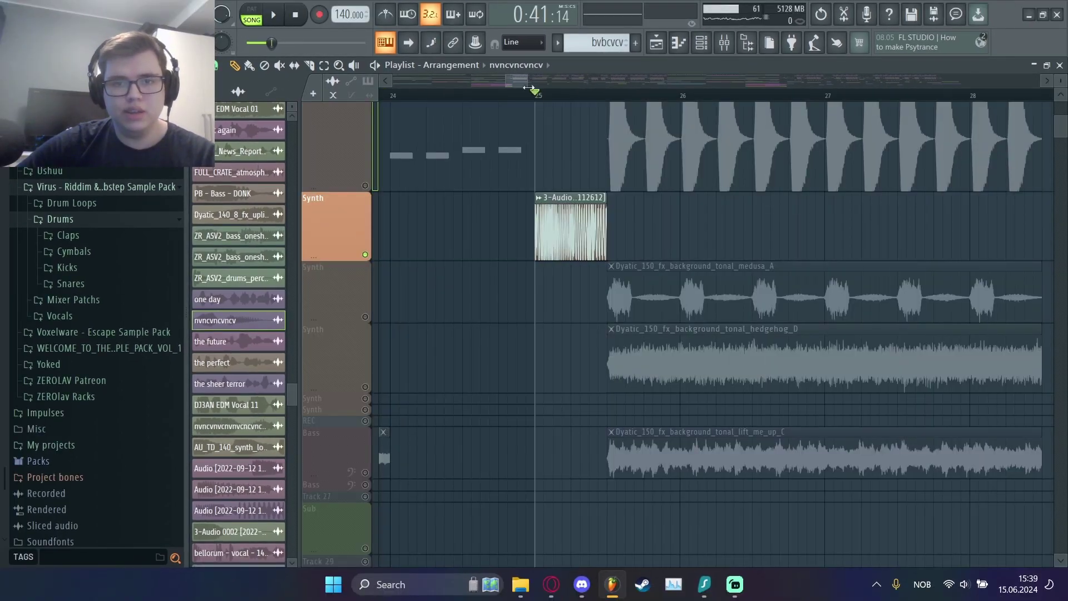
Play the soloed Synth track's short audio clips at bars 25, 29 and 37
left_click_drag(522, 83, 607, 84)
key("space")
left_click(568, 93)
left_click(721, 95)
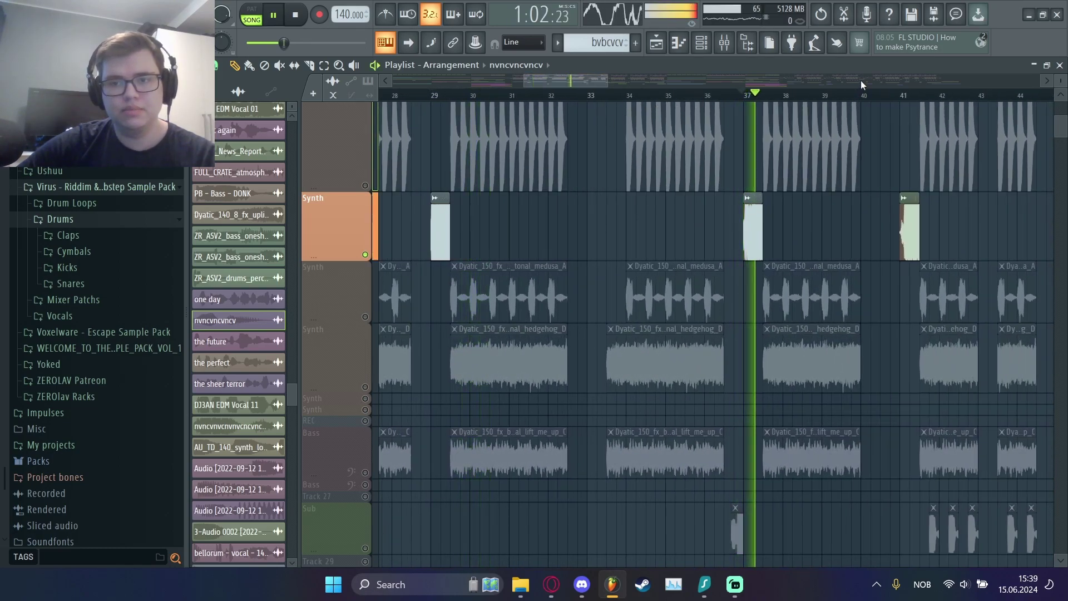
key("space")
Inspect the sample settings of the audio clip at bar 37 and play the soloed clip at bar 41
double_click(762, 217)
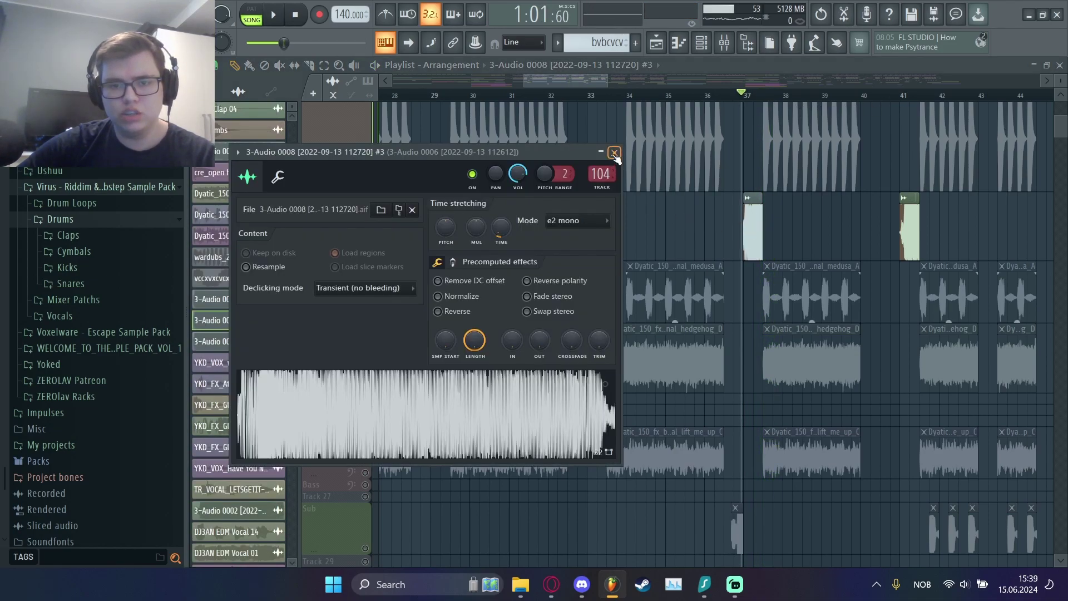
left_click(614, 152)
left_click(902, 97)
key("space")
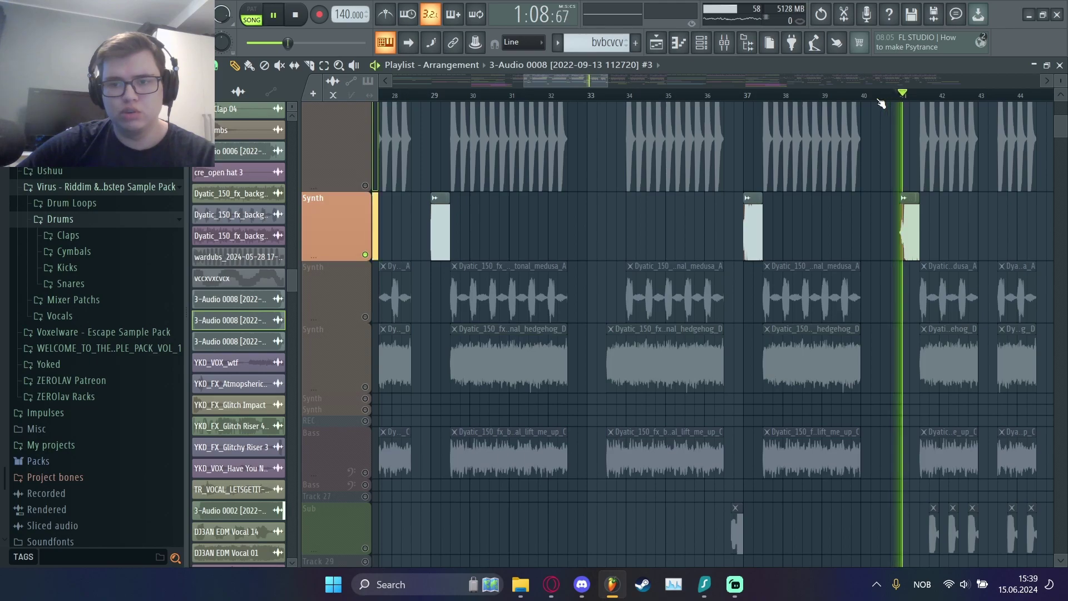
key("space")
Return to bar 25 and solo the first Kick track, first Snare track and first two Hat tracks together
left_click_drag(573, 78, 464, 96)
left_click(446, 96)
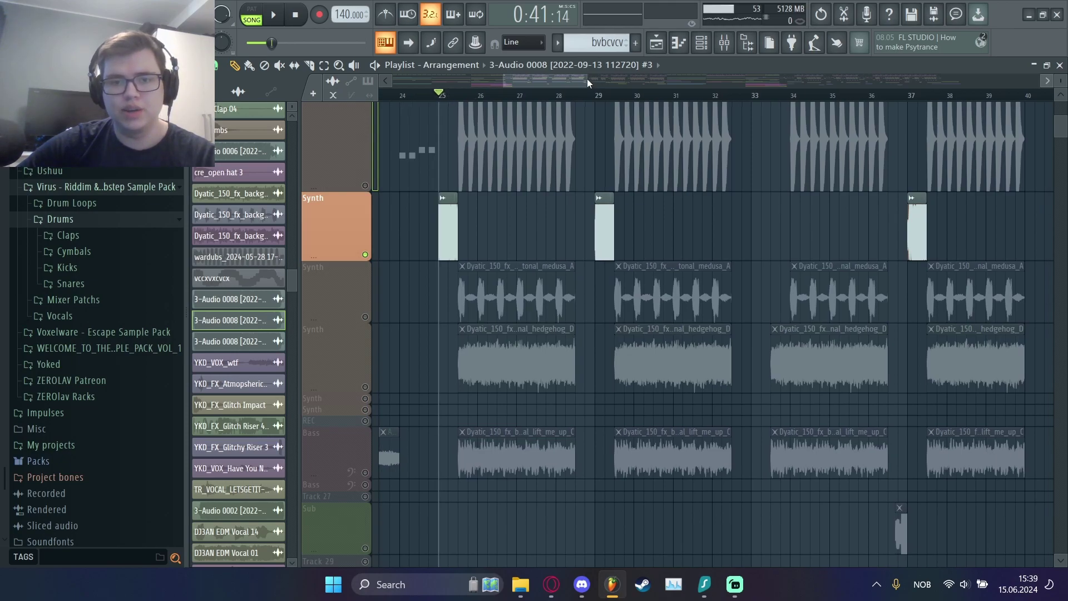
scroll(429, 269, "up", 4)
scroll(423, 262, "up", 3)
left_click(367, 148)
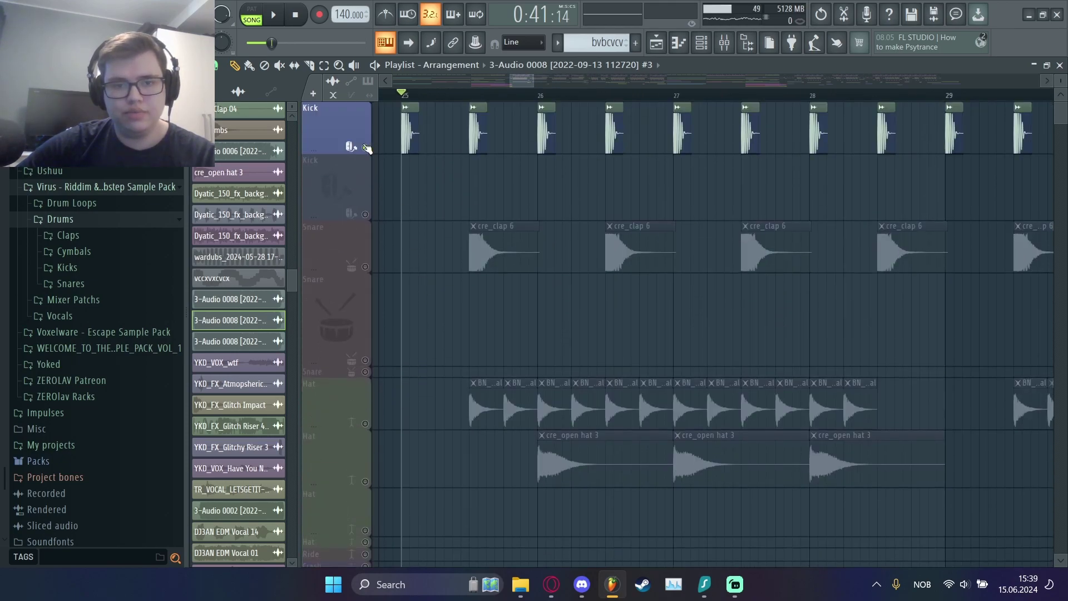
left_click(365, 267)
scroll(375, 334, "down", 5)
left_click(365, 214)
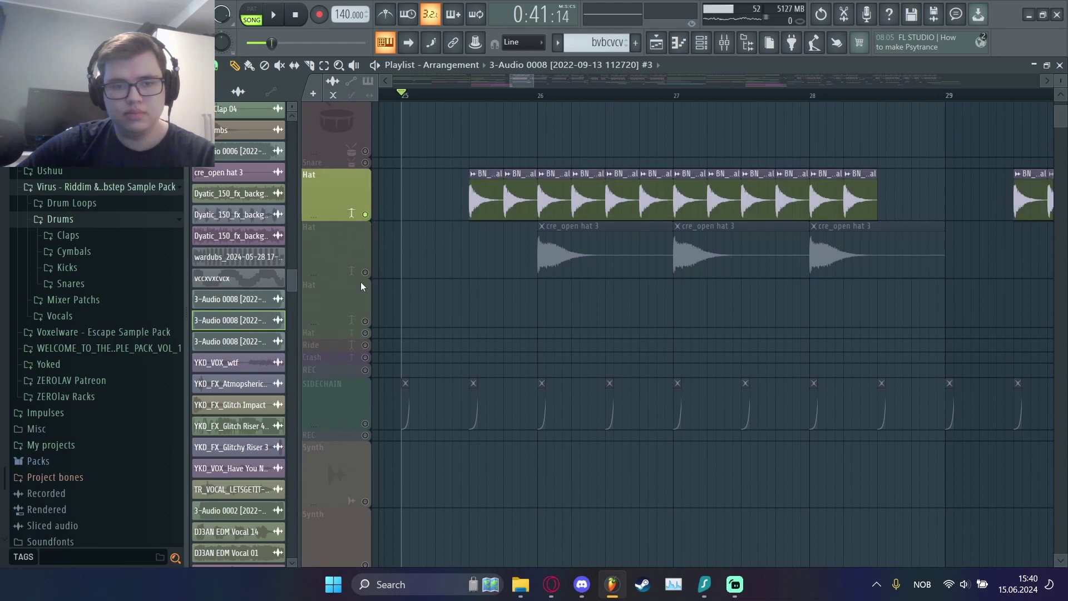
left_click(365, 272, "ctrl")
scroll(379, 278, "up", 4)
Play the soloed drums from bar 25 and inspect the sample settings of the MDCR Kick 19 and cre_clap 6 clips
key("space")
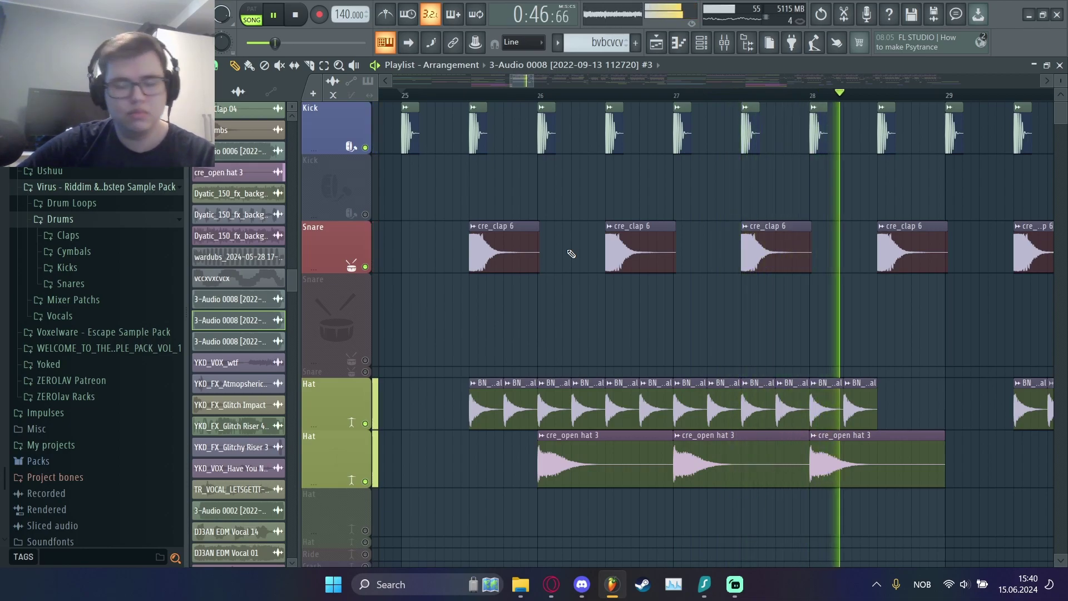
key("space")
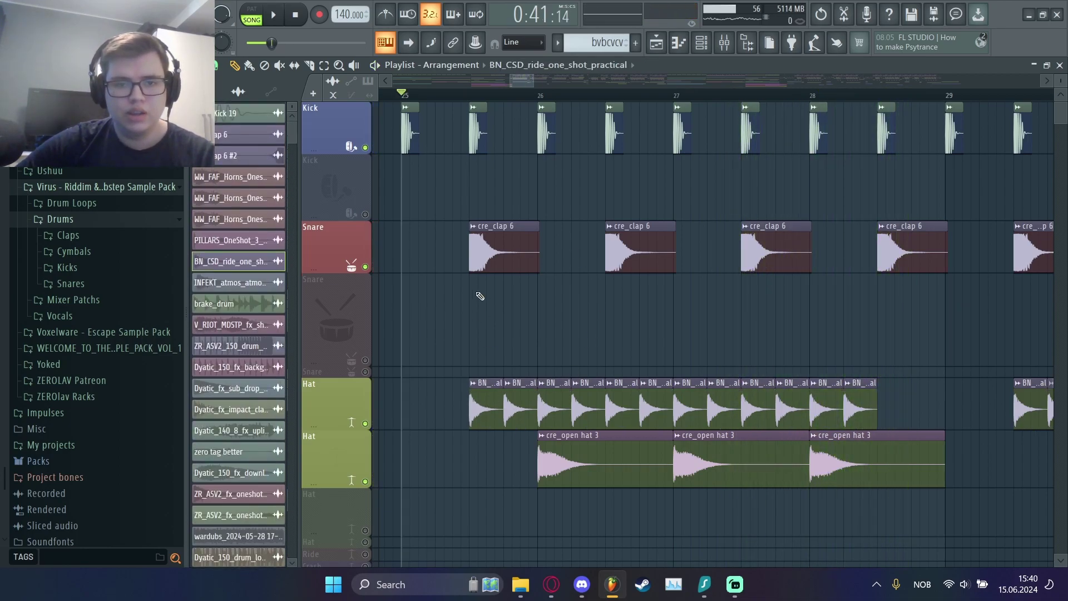
double_click(414, 139)
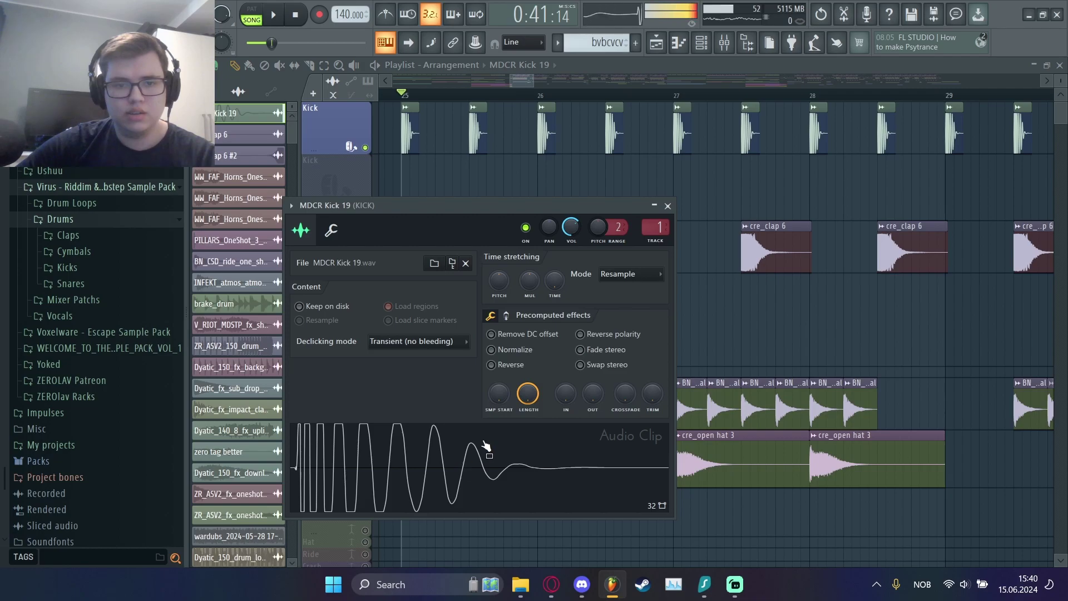
double_click(761, 255)
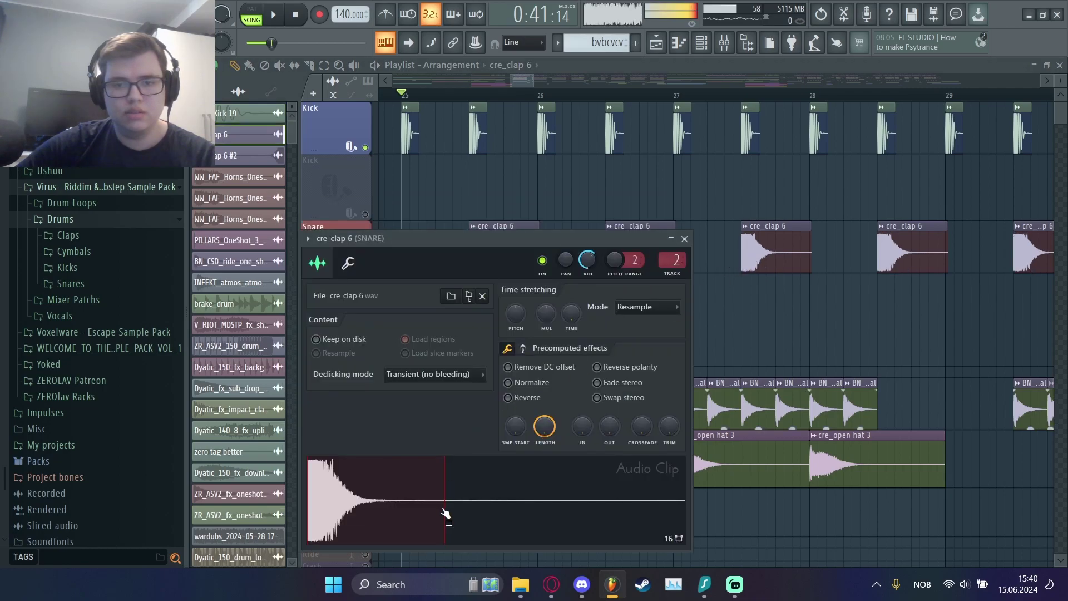
Inspect the Fruity parametric EQ 2 effect on the KICK mixer track
key("F9")
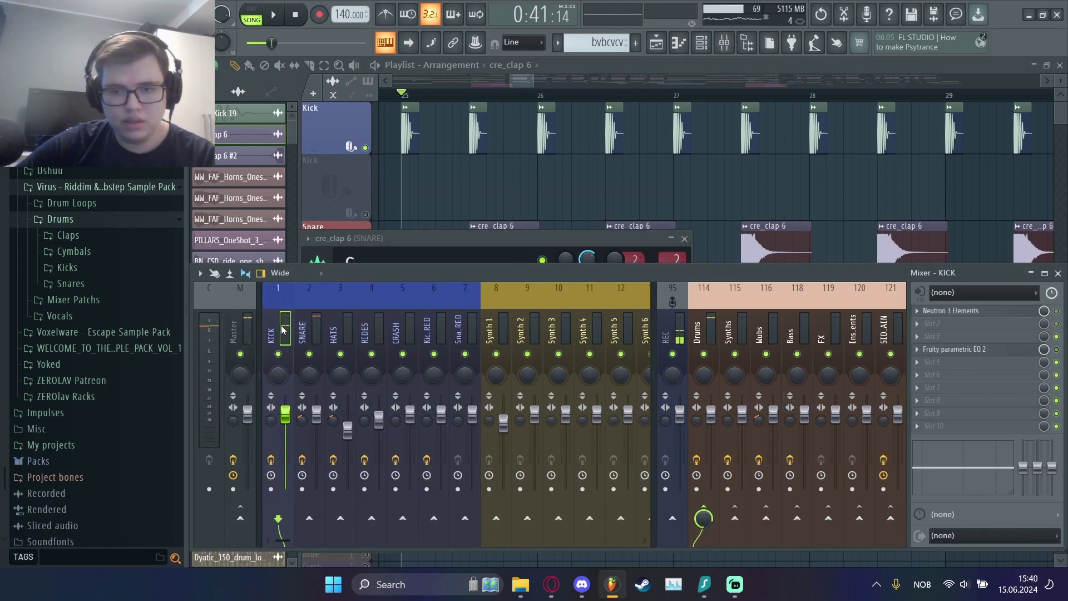
left_click(992, 350)
left_click(992, 351)
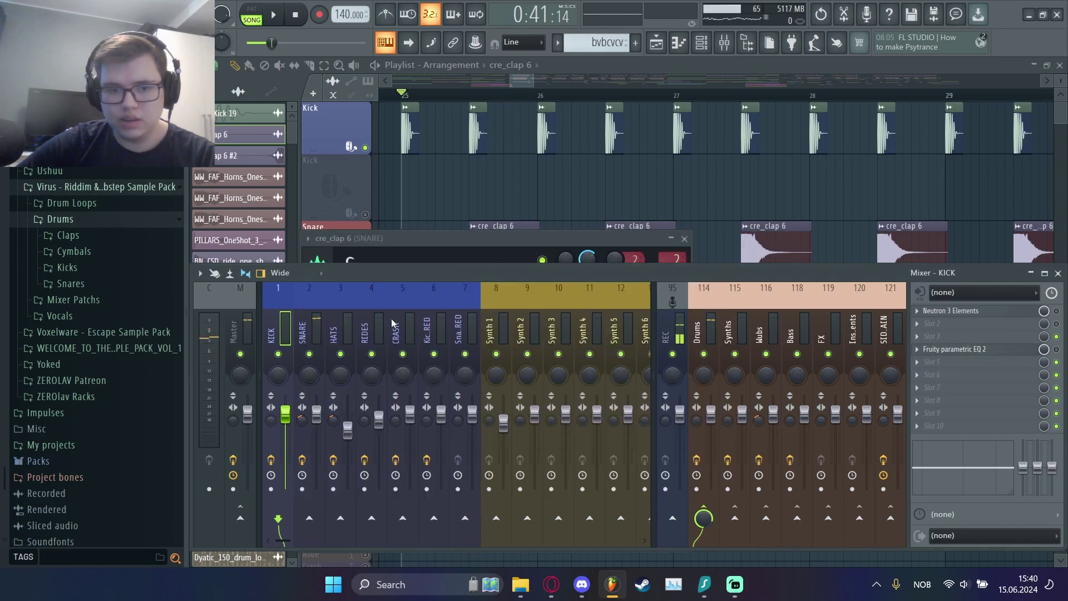
Inspect the SNARE mixer track's Fruity WaveShaper and the effects on the HATS mixer track
left_click(310, 321)
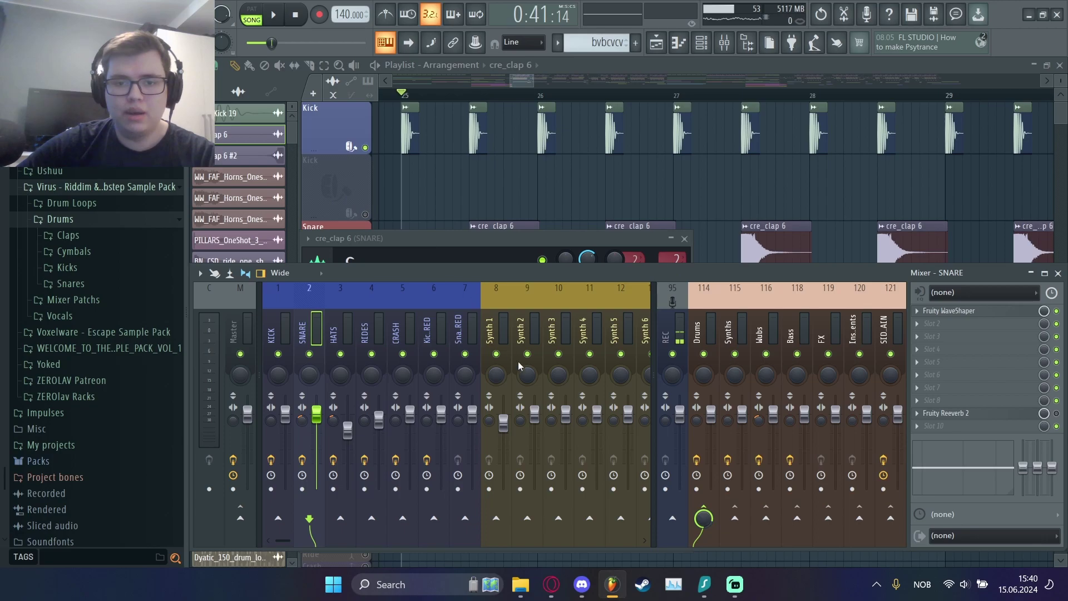
key("F5")
key("F9")
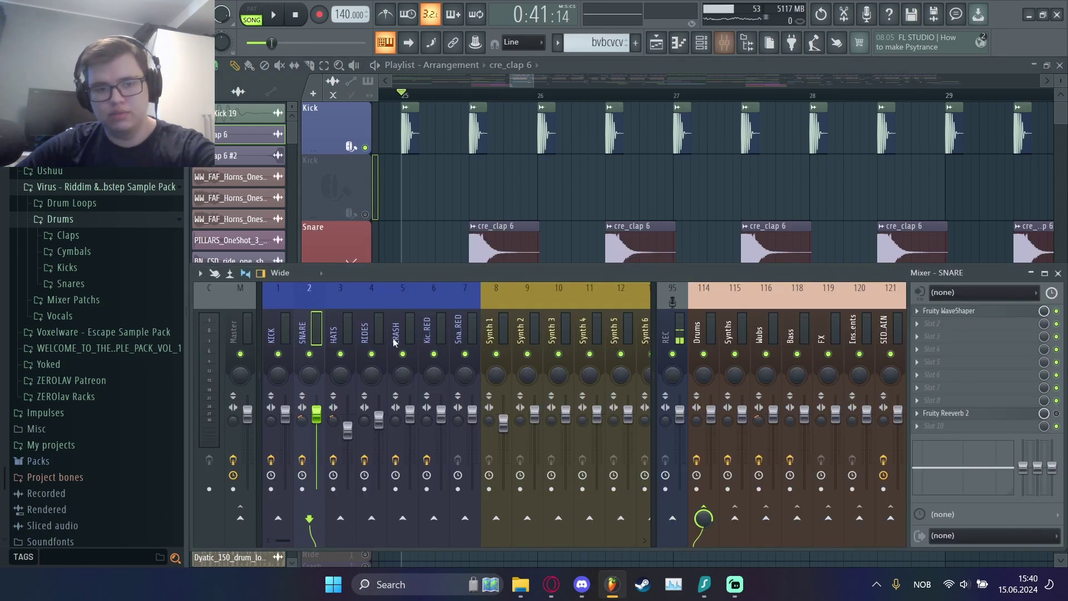
left_click(993, 311)
left_click(994, 310)
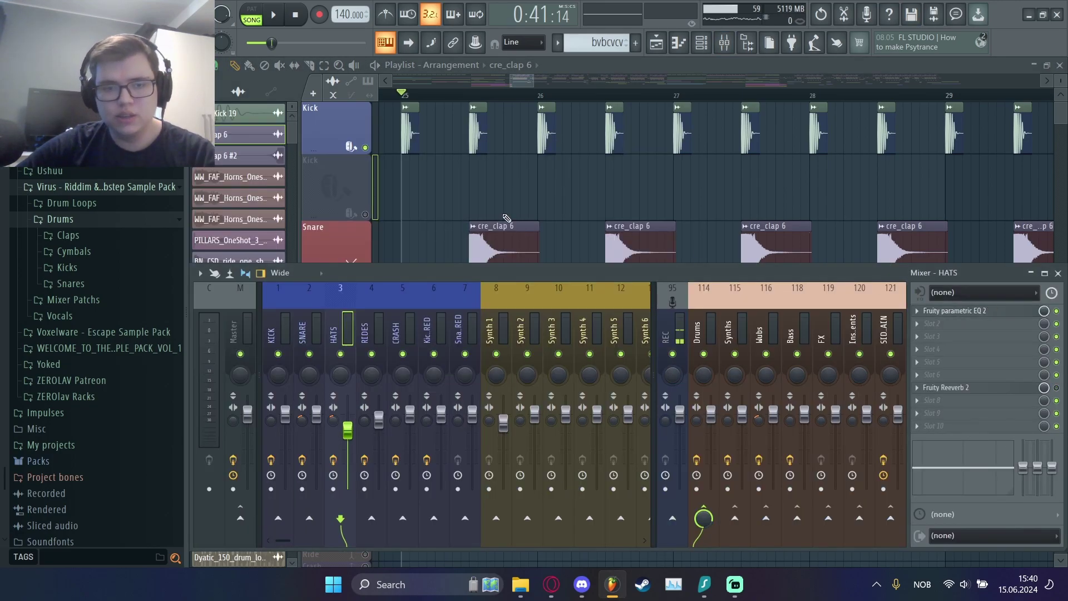
key("F9")
Look over the soloed drum tracks and replay them from bar 25
scroll(391, 313, "down", 5)
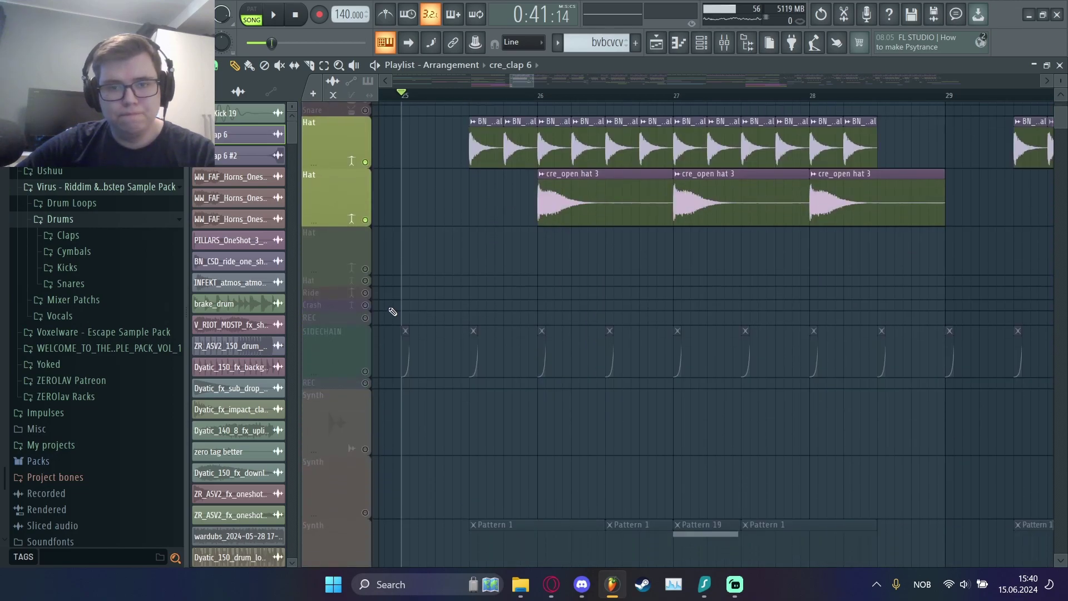
scroll(393, 312, "down", 4)
scroll(442, 273, "up", 9)
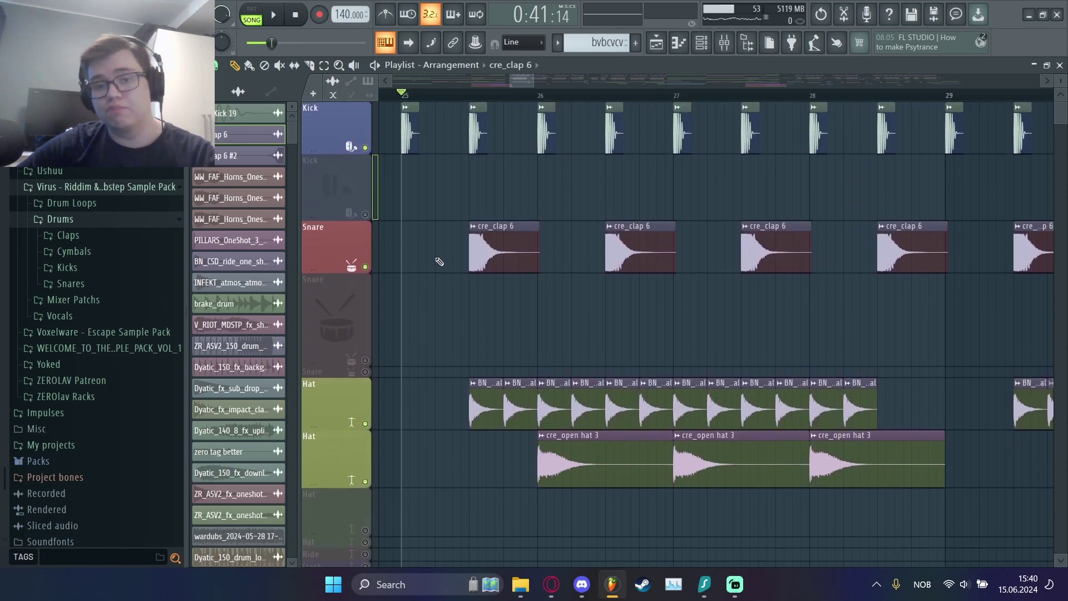
key("space")
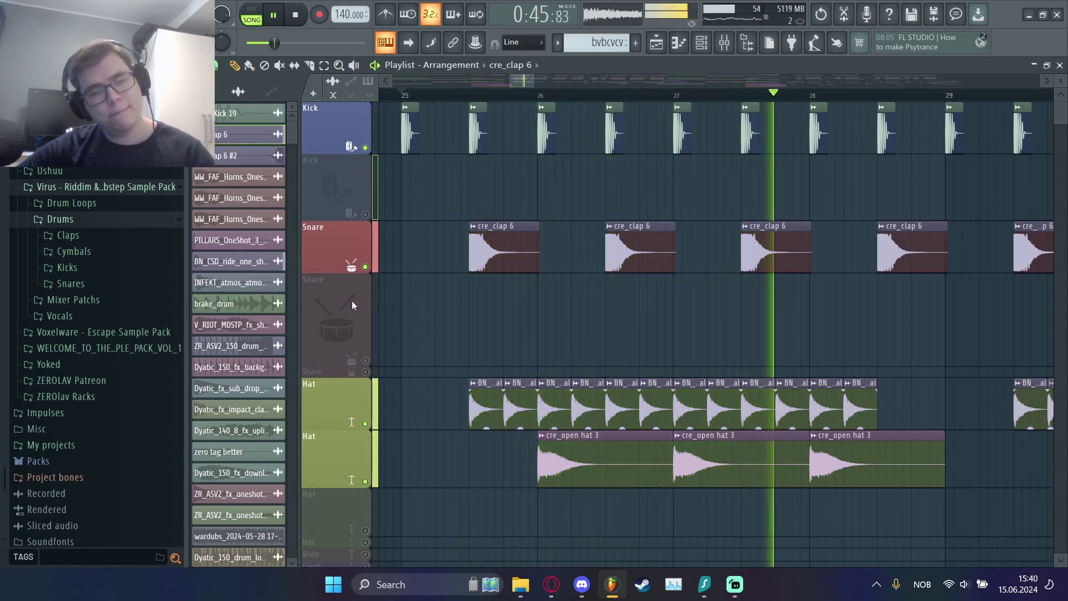
key("space")
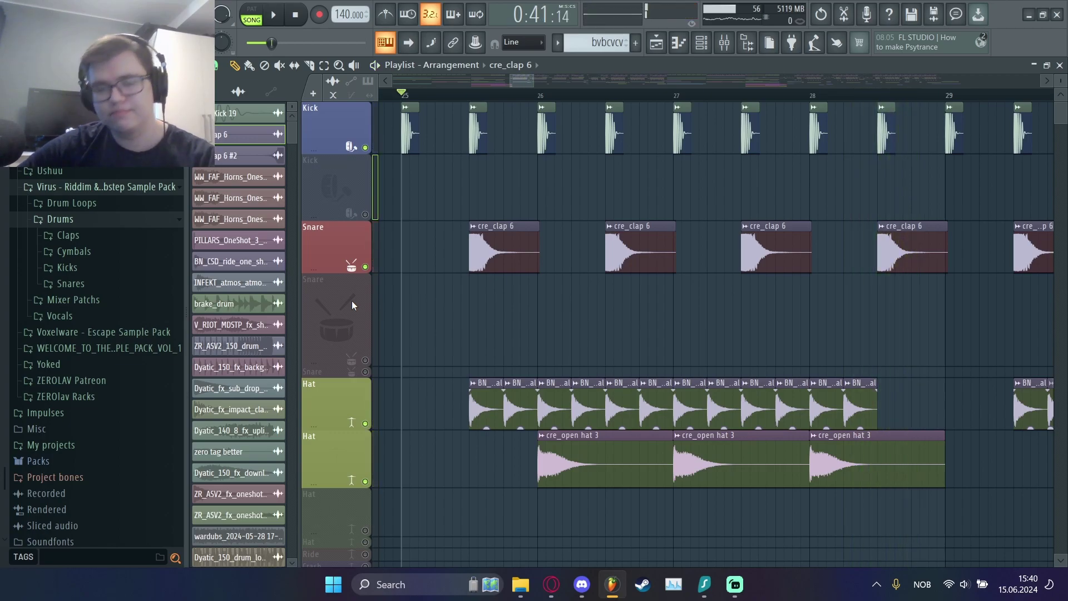
Solo the Synth track holding the Pattern 1 clips and play it from the first Pattern 1 clip
scroll(566, 282, "down", 3)
scroll(566, 282, "down", 5)
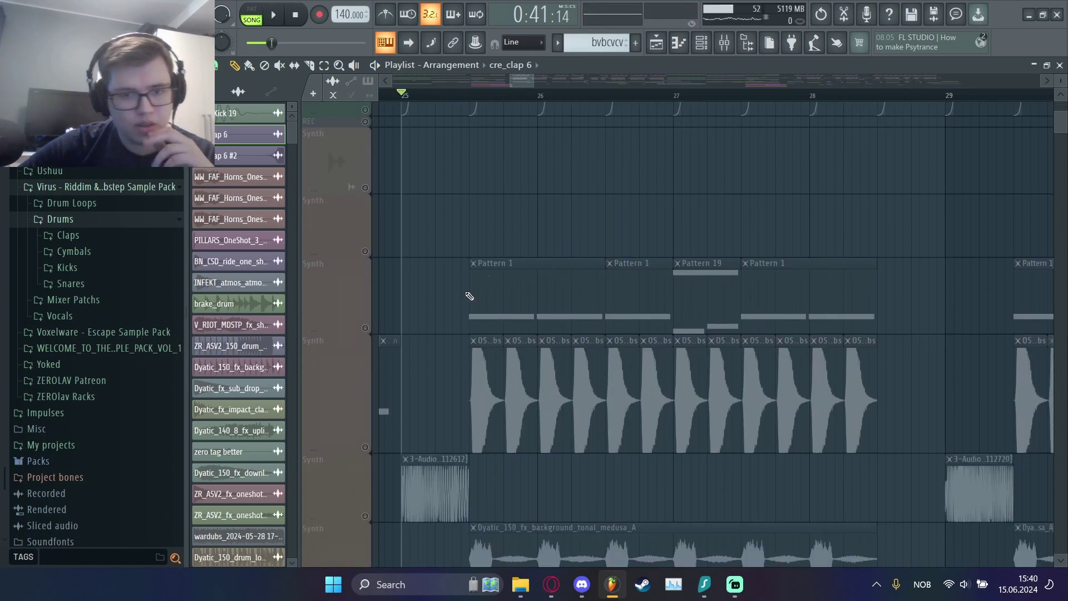
left_click(366, 329)
left_click(477, 96)
key("space")
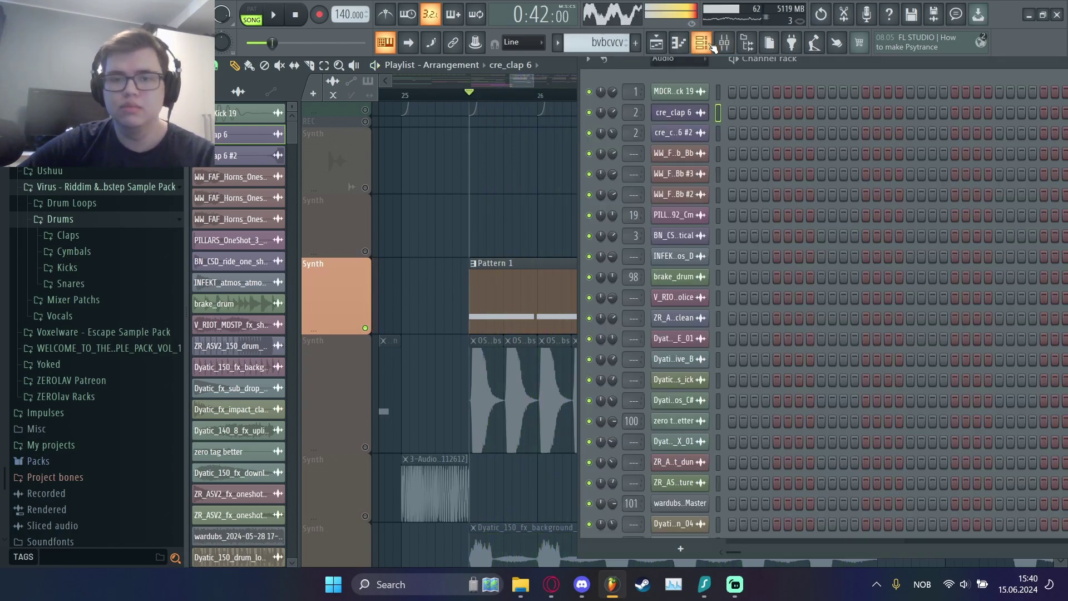
Show the Unsorted channels in the channel rack and play the soloed Synth track to see which instruments sound
left_click(702, 42)
key("space")
left_click(690, 61)
left_click(676, 83)
key("space")
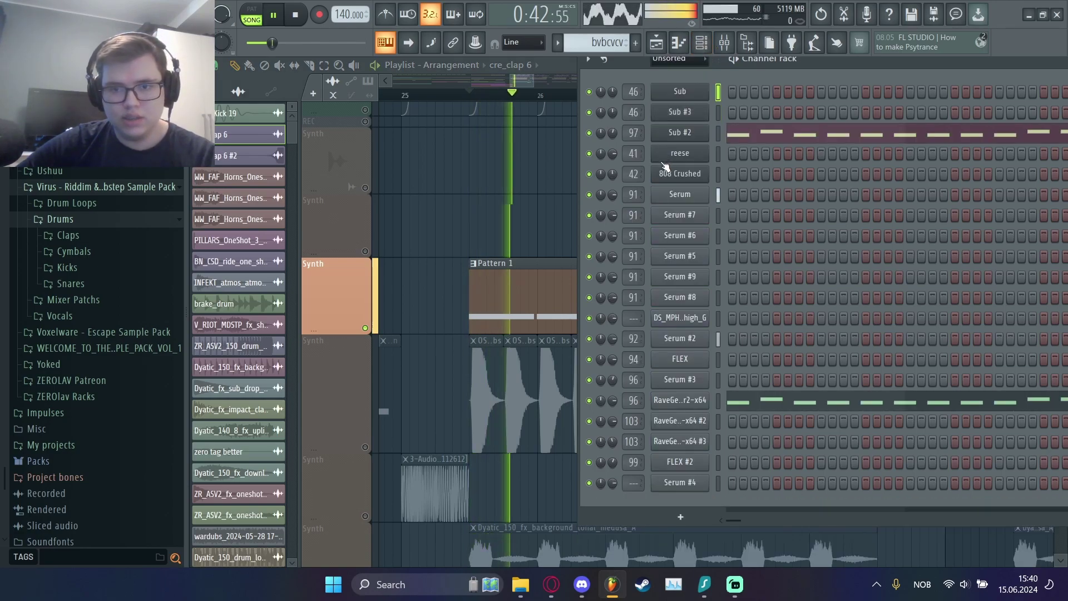
Select the Pattern 1 clip, stop playback and show the pattern's notes in the channel rack
left_click(476, 280)
key("space")
left_click(703, 45)
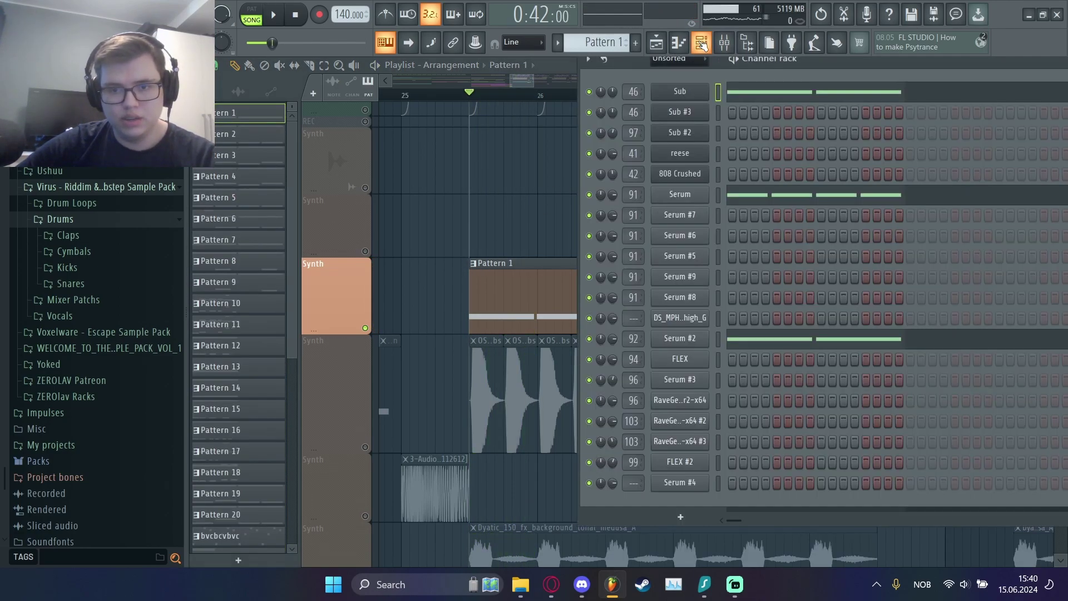
Mute the Serum #2 channel, play Pattern 1, and open the Sub channel's Serum to check its oscillator and FX pages
key("space")
key("space")
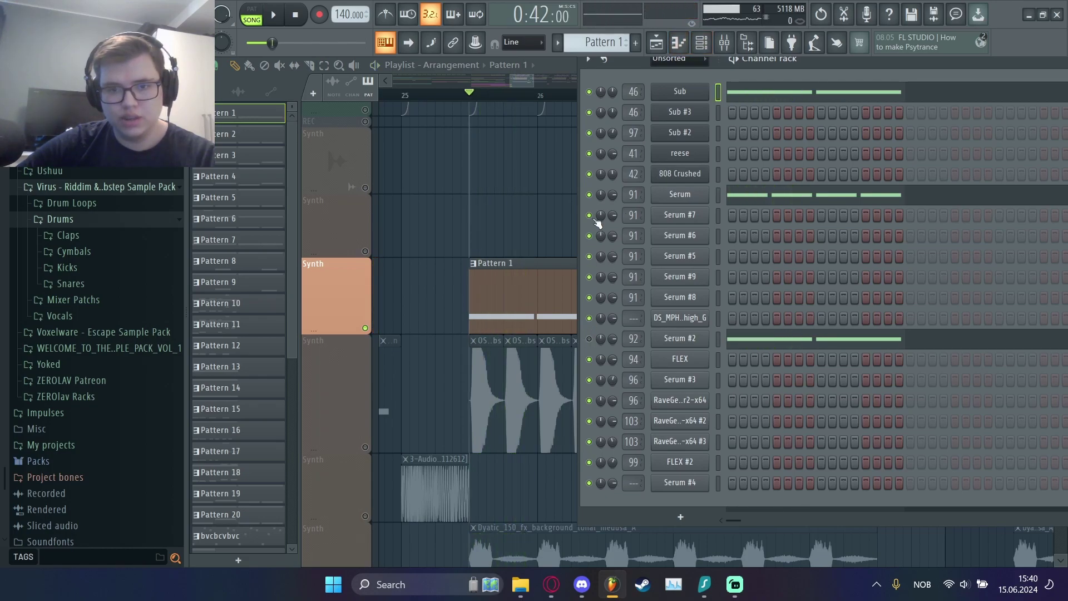
key("space")
left_click(680, 91)
key("space")
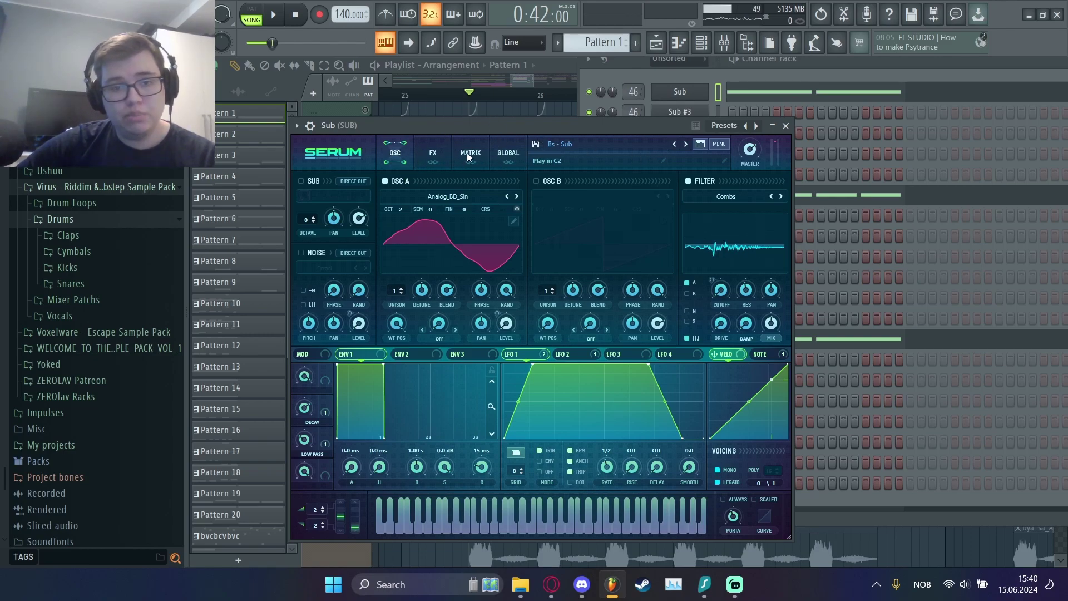
left_click(433, 154)
left_click(408, 155)
Inspect the SUB mixer track's effects in order: Fruity parametric EQ 2, BPB Saturator, SerumFX, the second EQ and Erosion-tt-v3
left_click(725, 43)
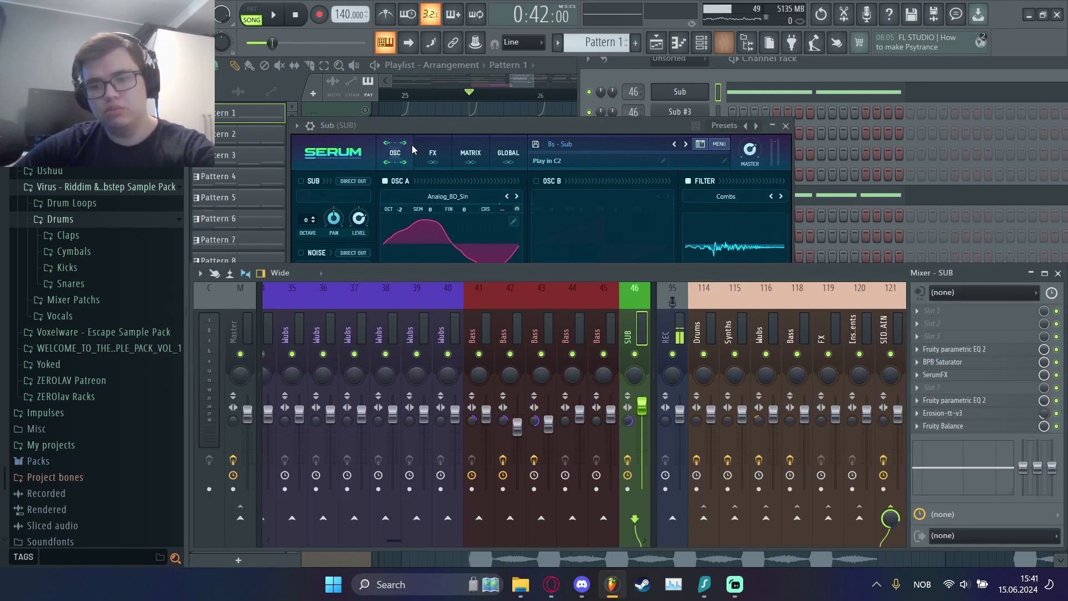
left_click(968, 350)
left_click(968, 350)
left_click(953, 362)
left_click(954, 362)
left_click(948, 376)
left_click(948, 376)
left_click(952, 401)
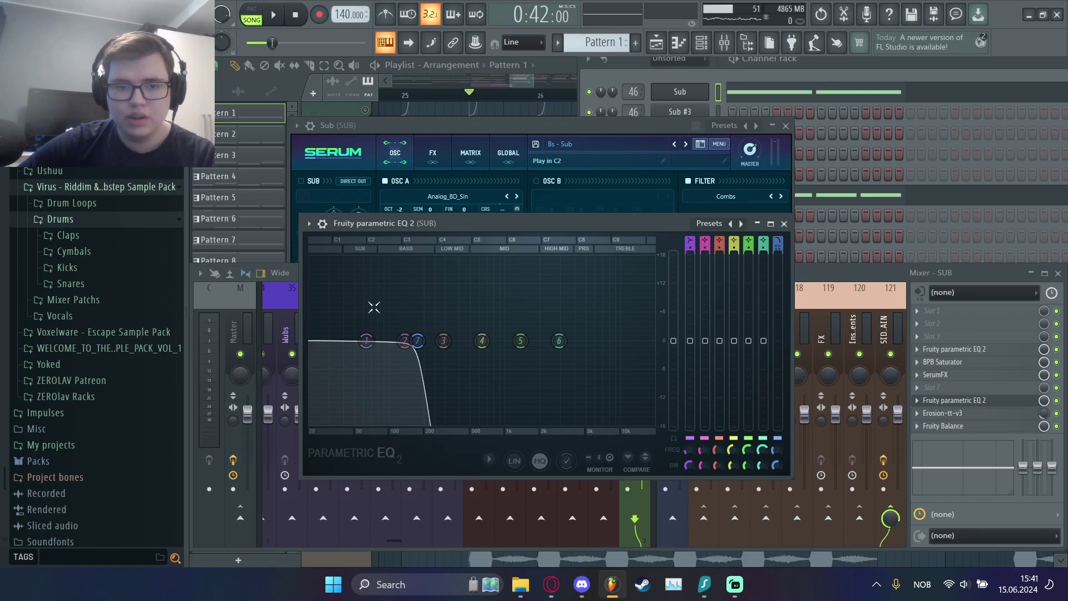
left_click(945, 414)
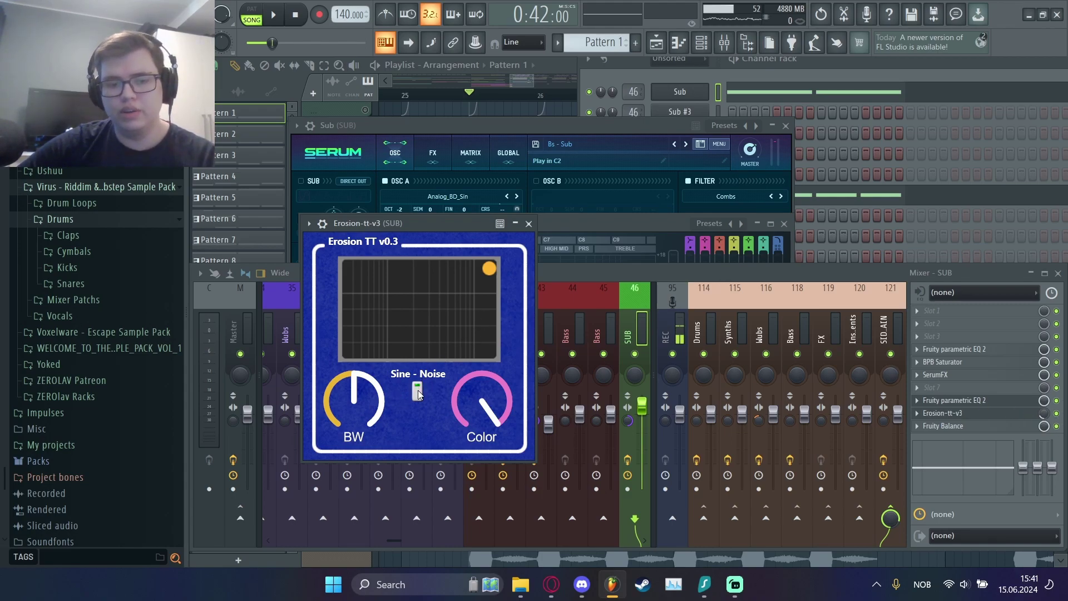
Play the section twice from the start of the Pattern 1 clip with Erosion-tt-v3 showing
key("space")
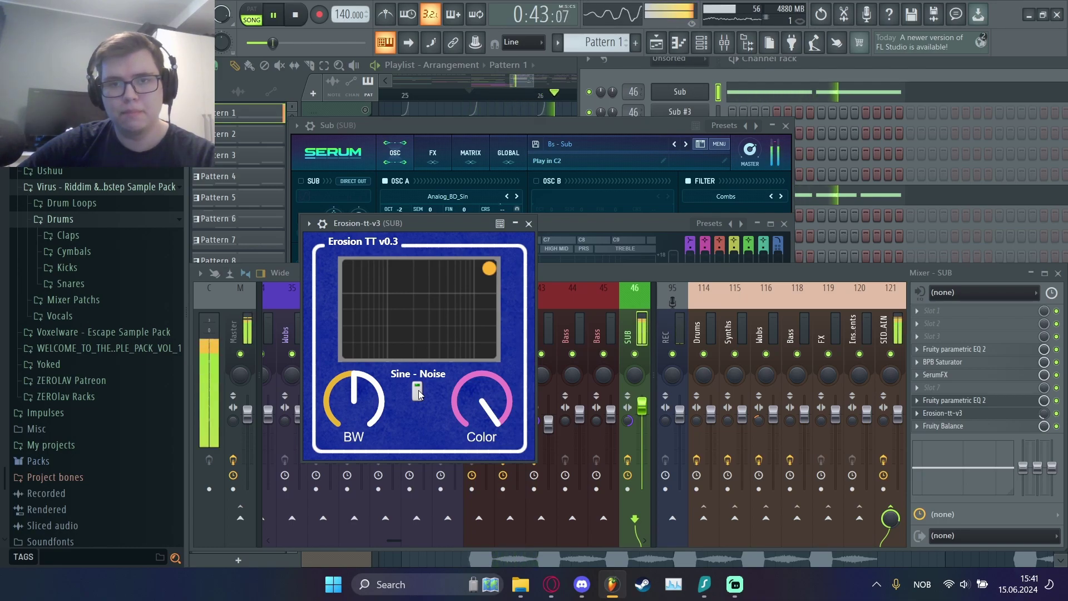
key("space")
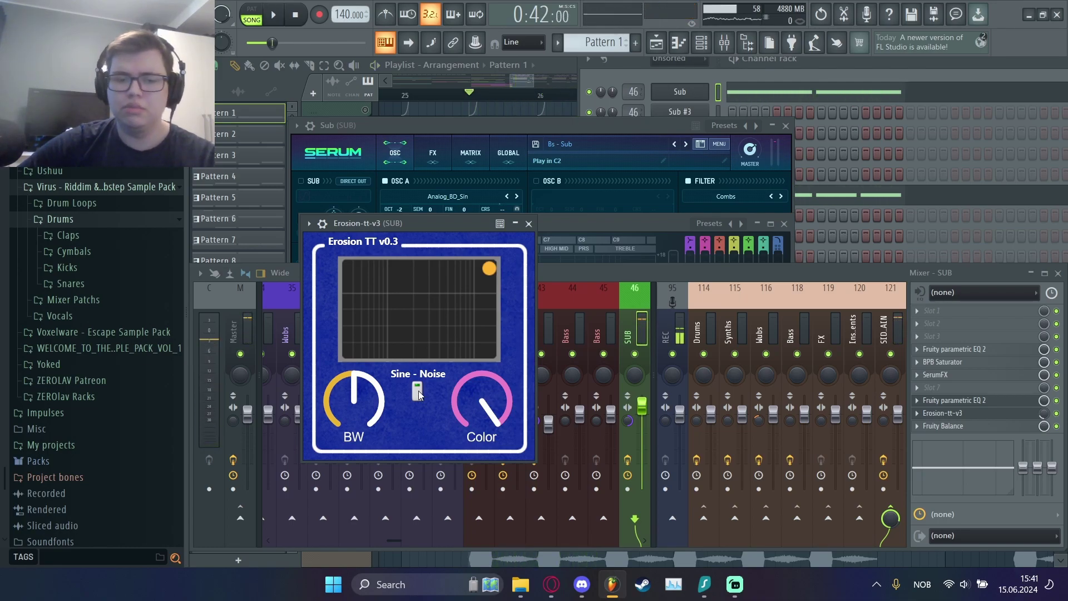
key("space")
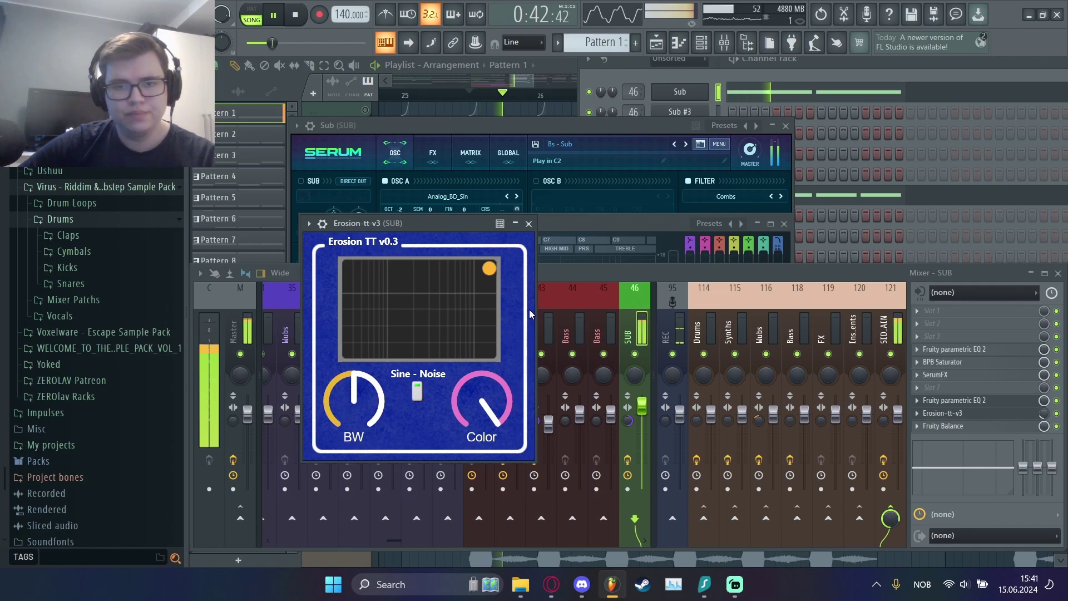
key("space")
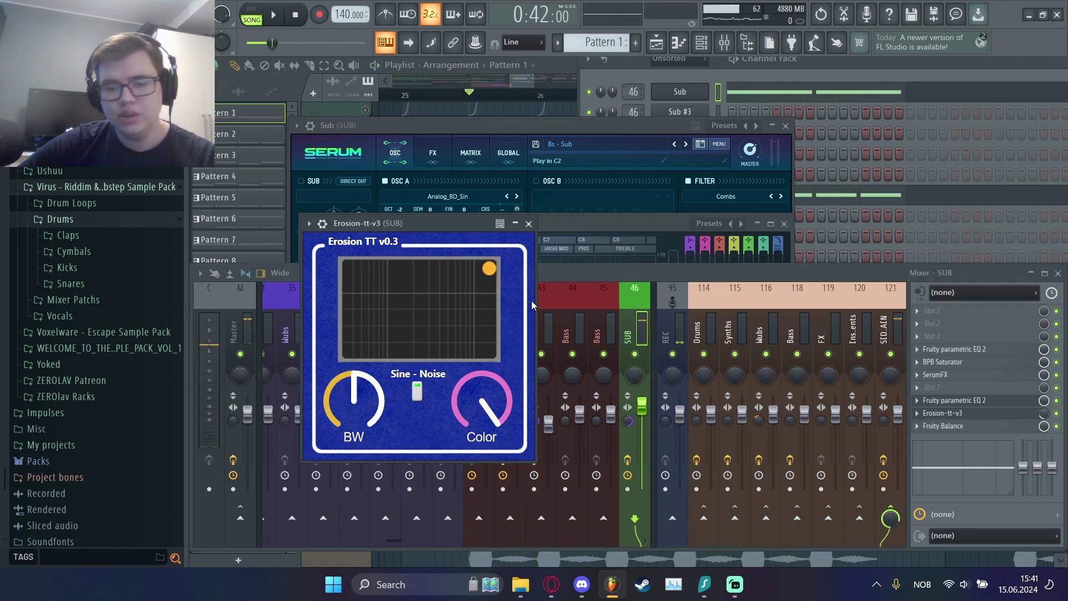
Try a higher mix level for Erosion-tt-v3, undo that tweak, and check Fruity Balance on the SUB track
left_click(1043, 415)
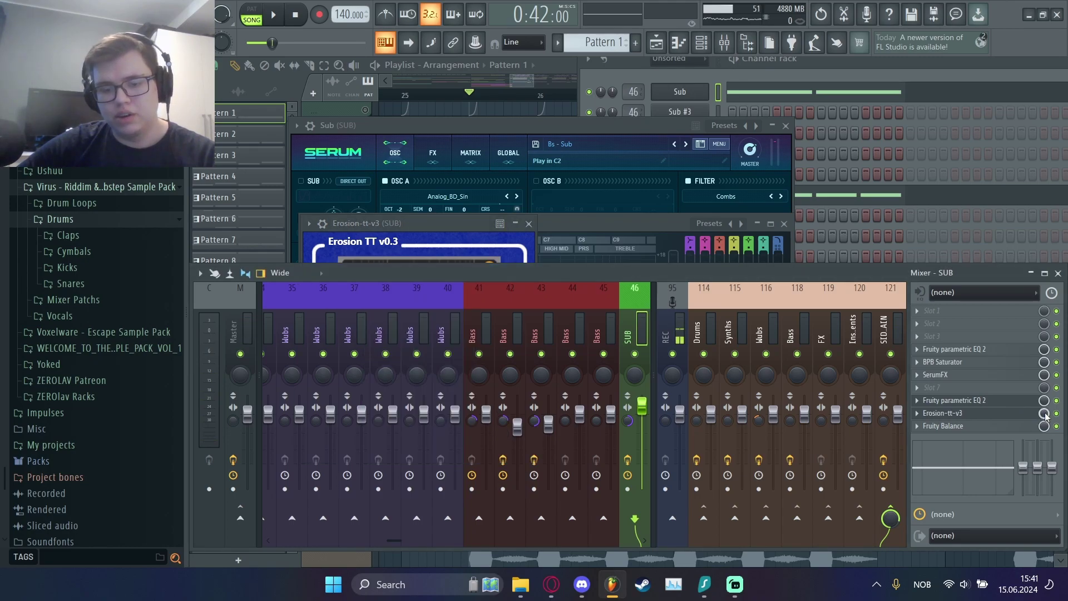
key("ctrl+z")
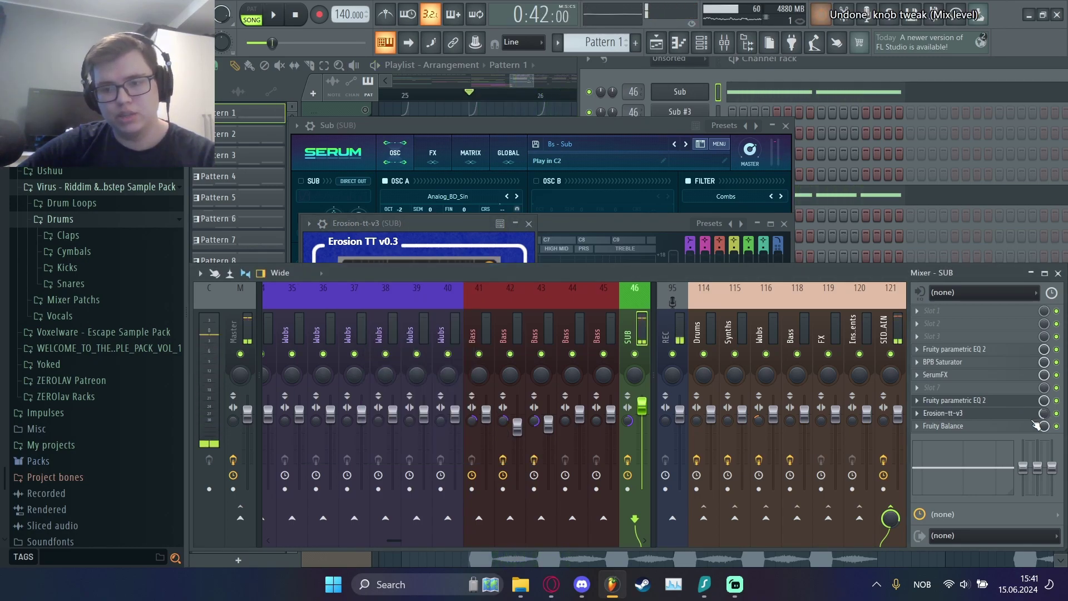
left_click(946, 425)
left_click(946, 426)
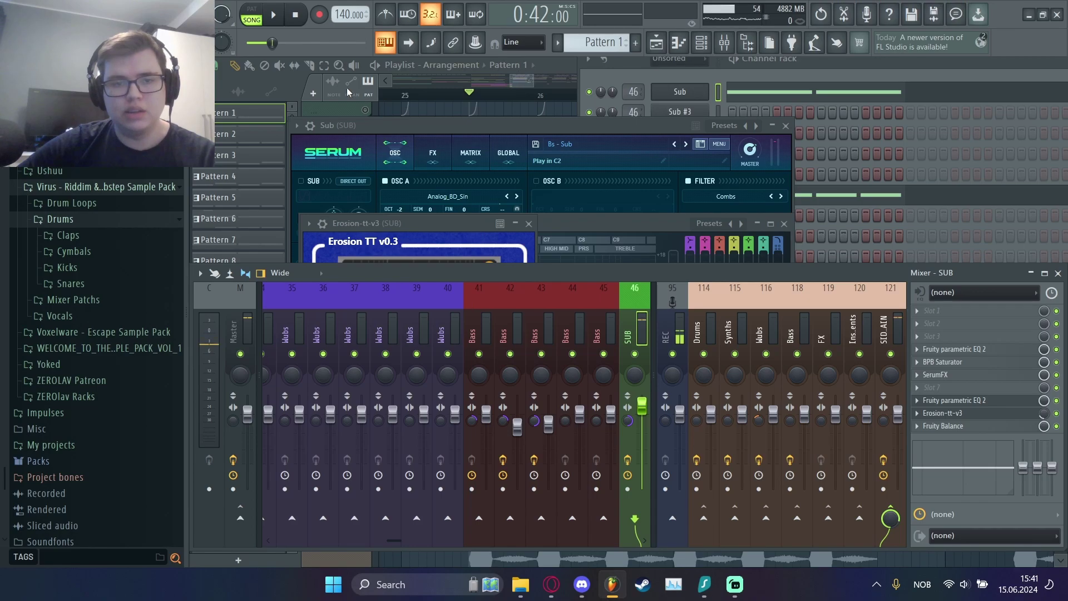
Show LFO 2 in the Sub channel's Serum, and play the pattern with the Sub channel muted in the channel rack
left_click(337, 105)
key("F6")
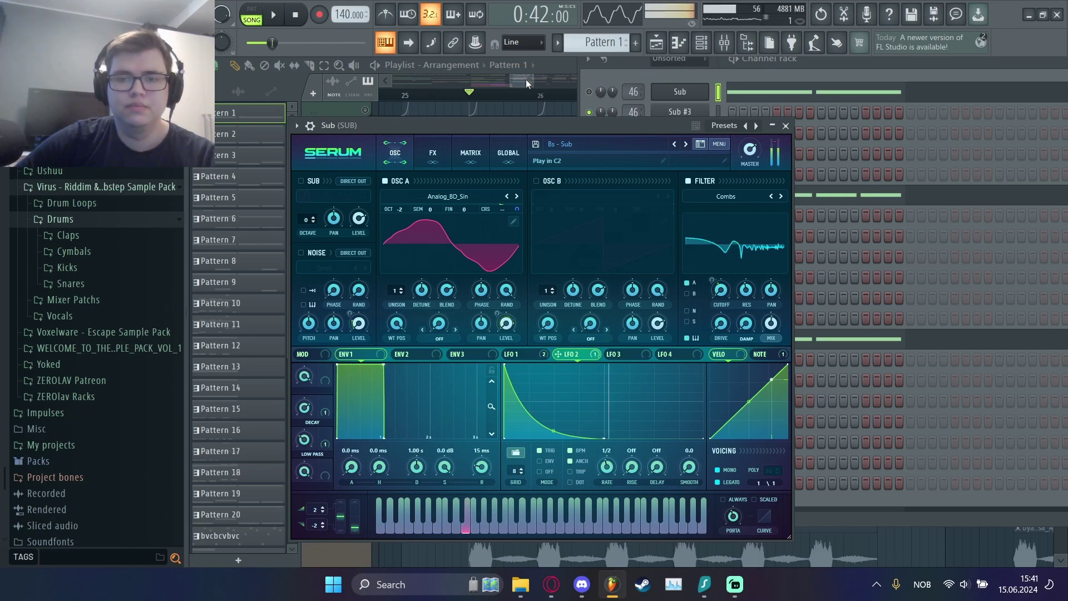
left_click(640, 103)
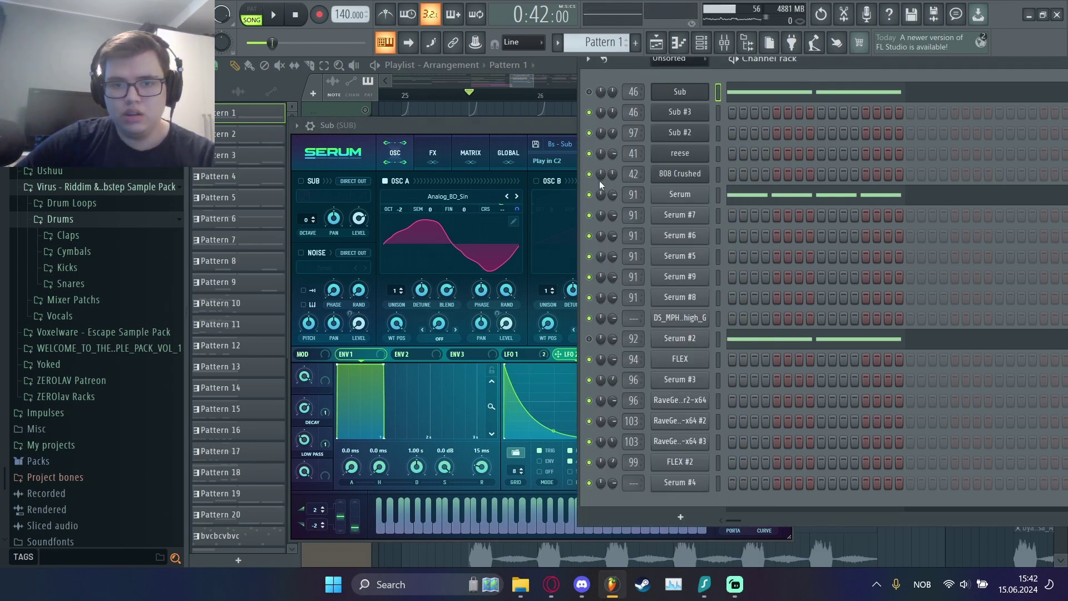
key("space")
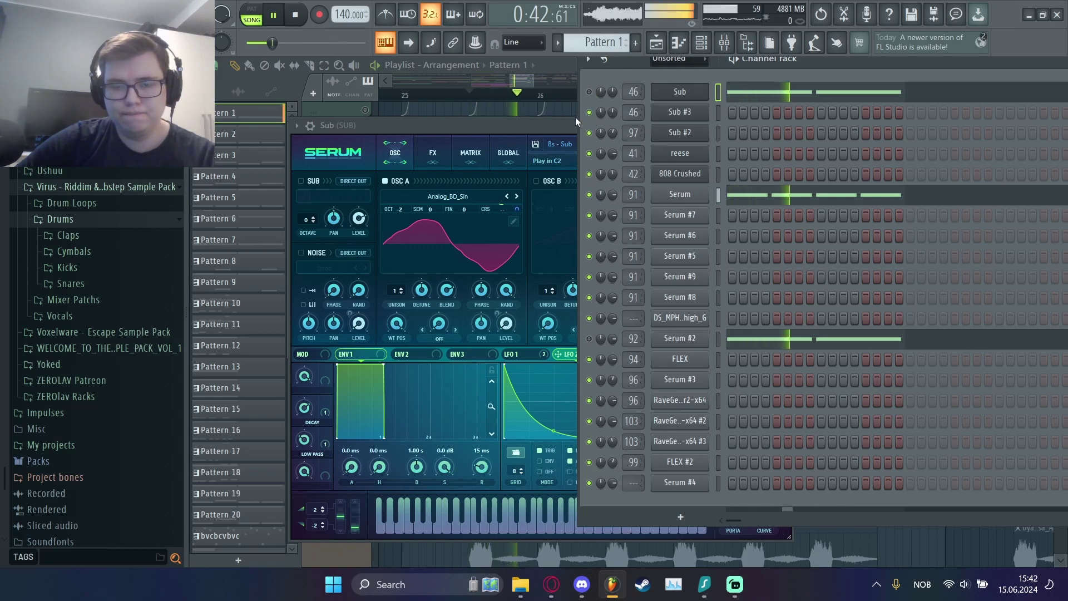
Open the Serum channel's instrument, stop playback and look over its FX and oscillator pages
left_click(664, 192)
key("space")
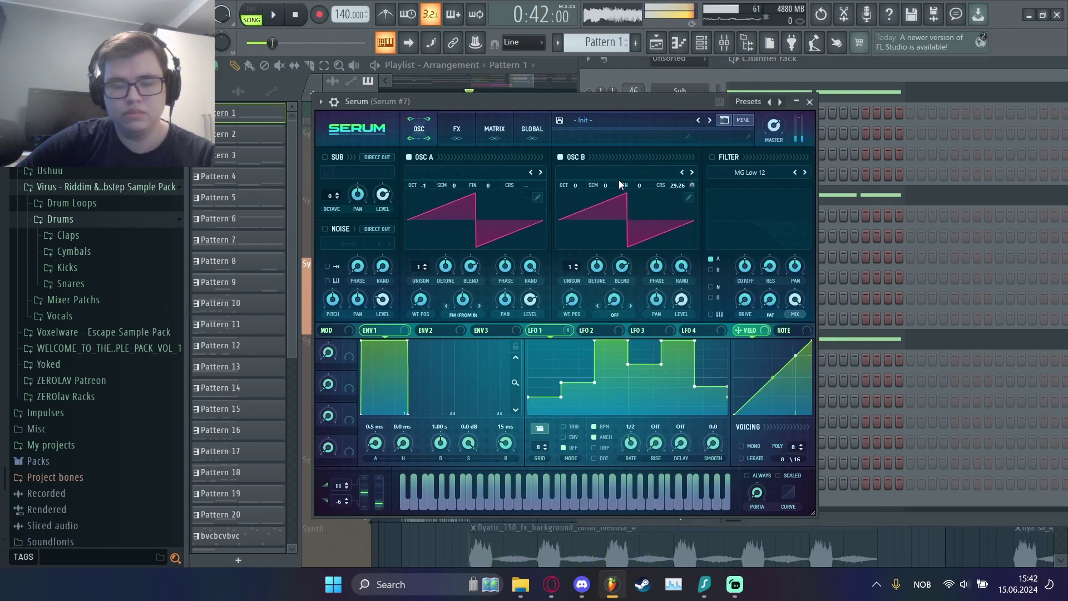
left_click(440, 130)
left_click(418, 129)
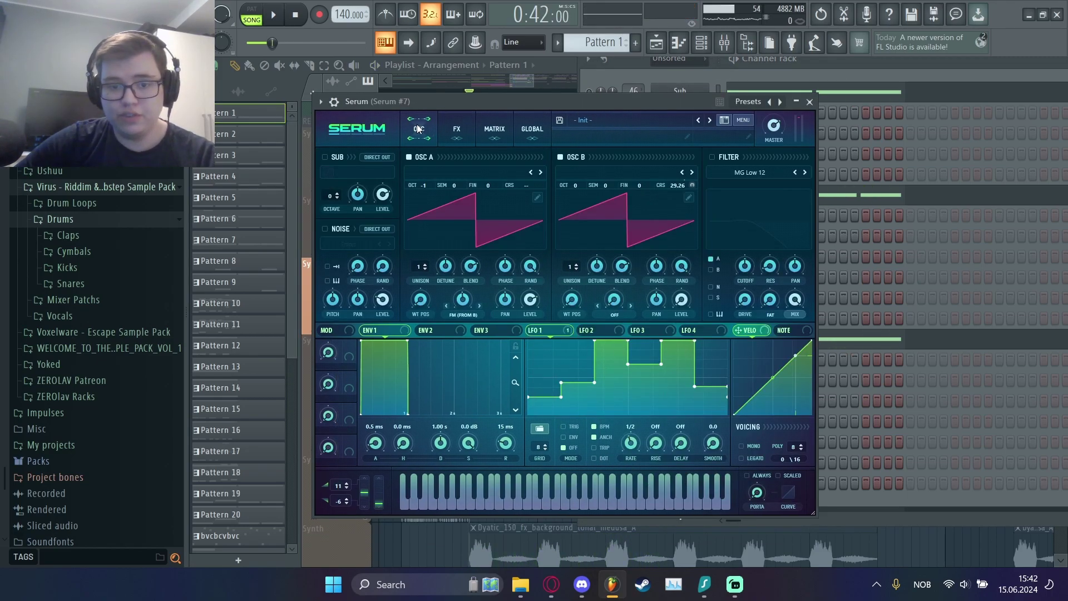
Show the Serum #7 mixer track with its effect chain and play the section through it
key("F9")
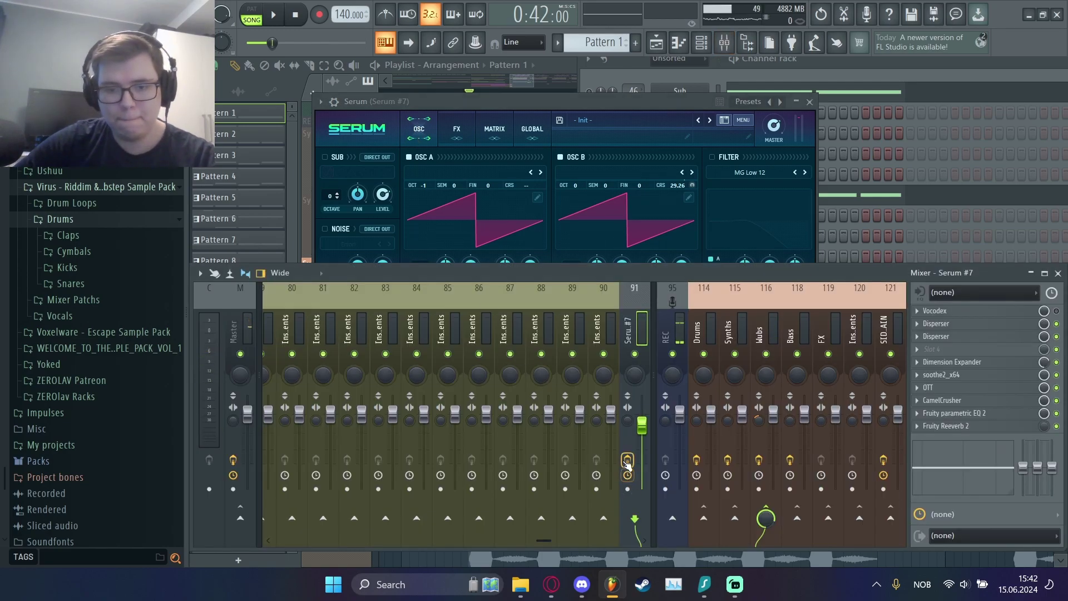
key("space")
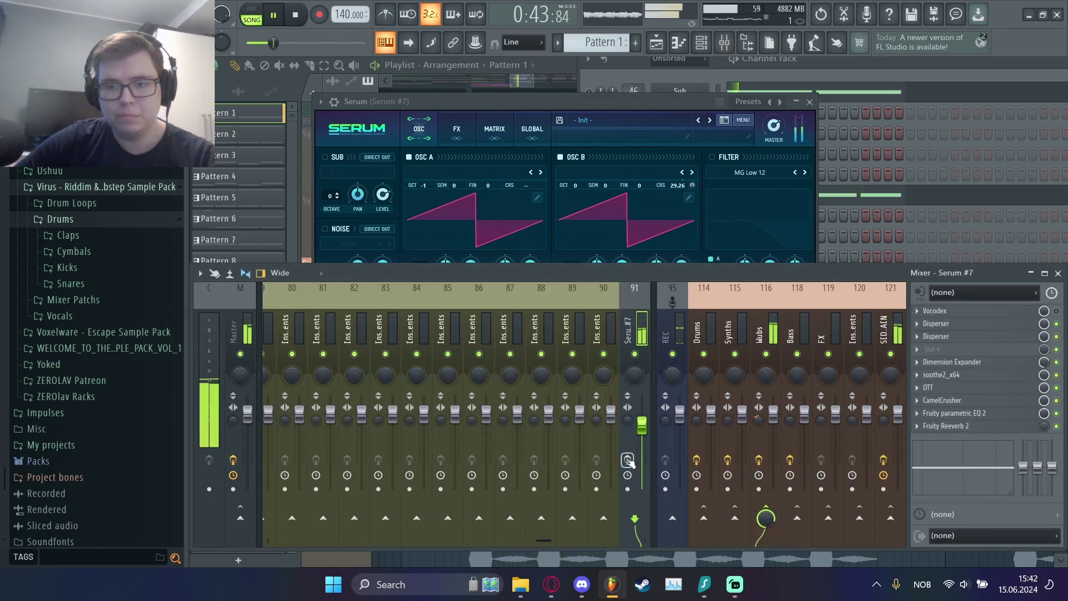
key("space")
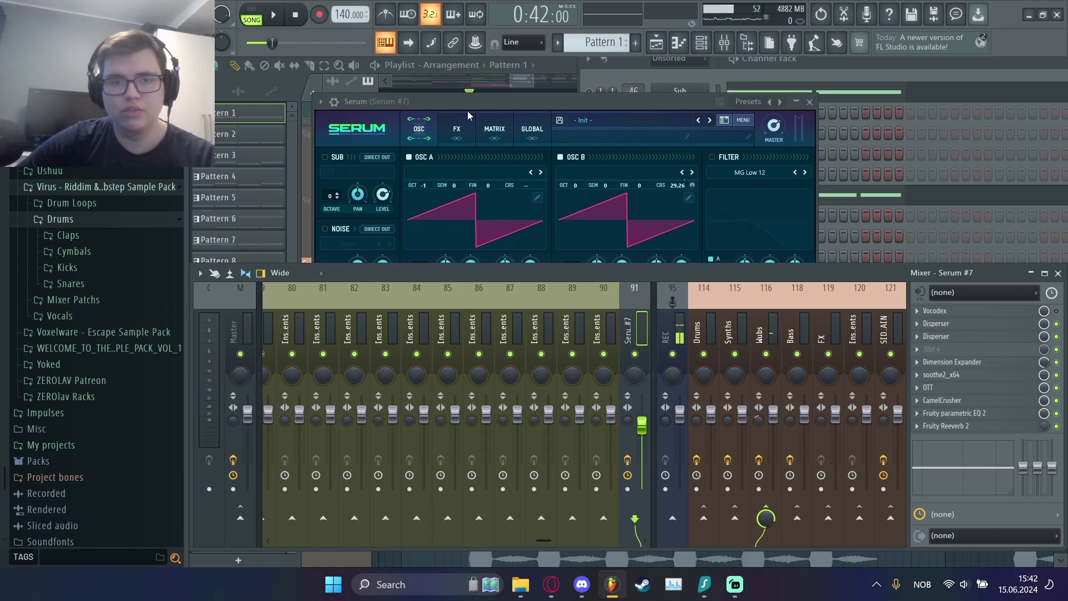
Review the Serum channel's synth pages and play the sound with OSC B switched off, turning OSC B back on at the end
left_click(409, 131)
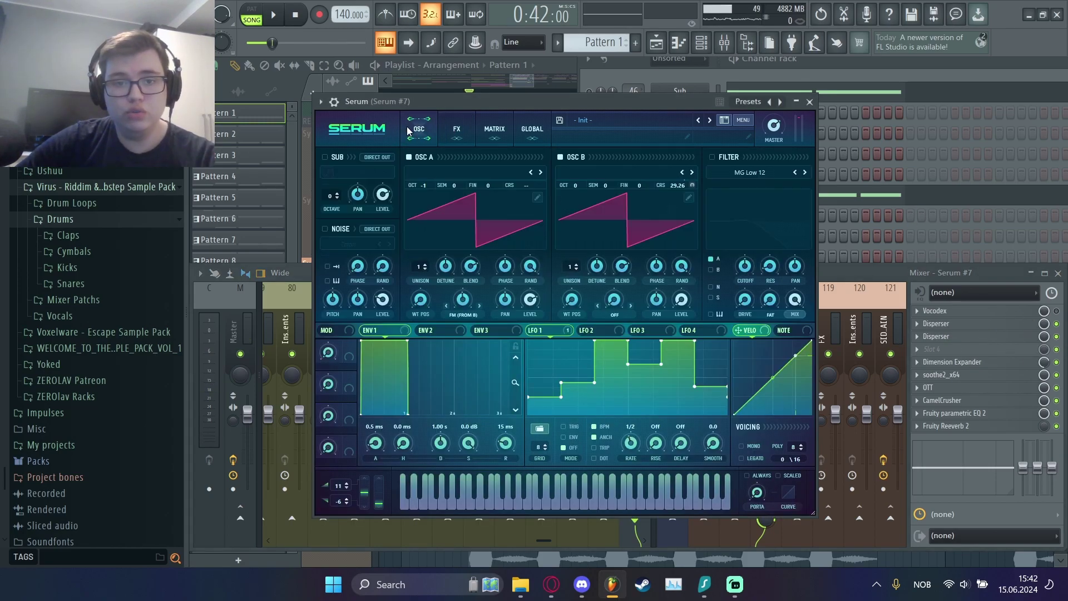
left_click(456, 137)
left_click(435, 139)
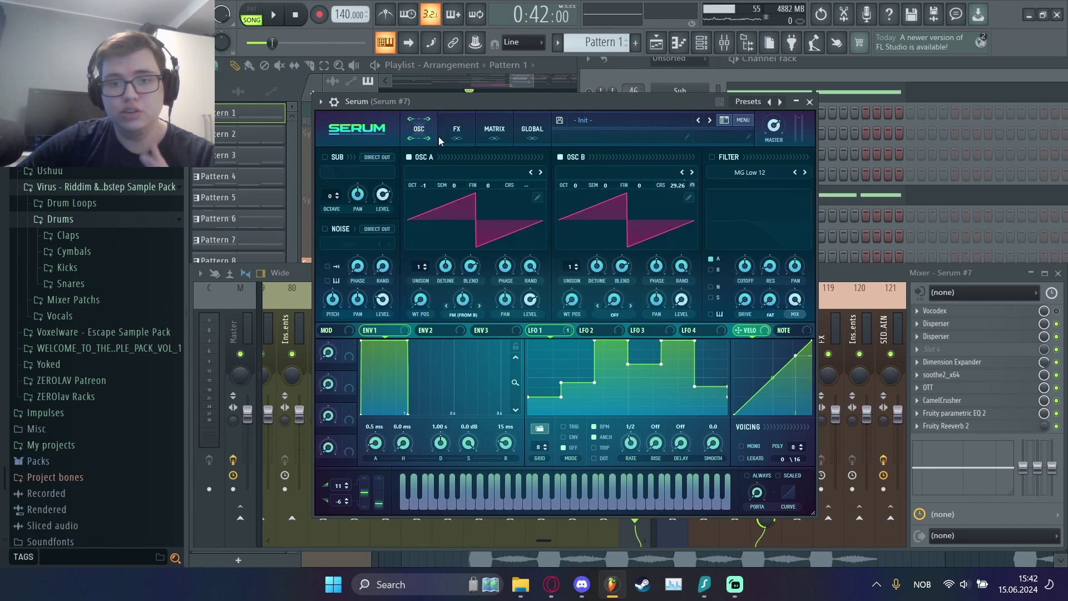
left_click(561, 157)
key("space")
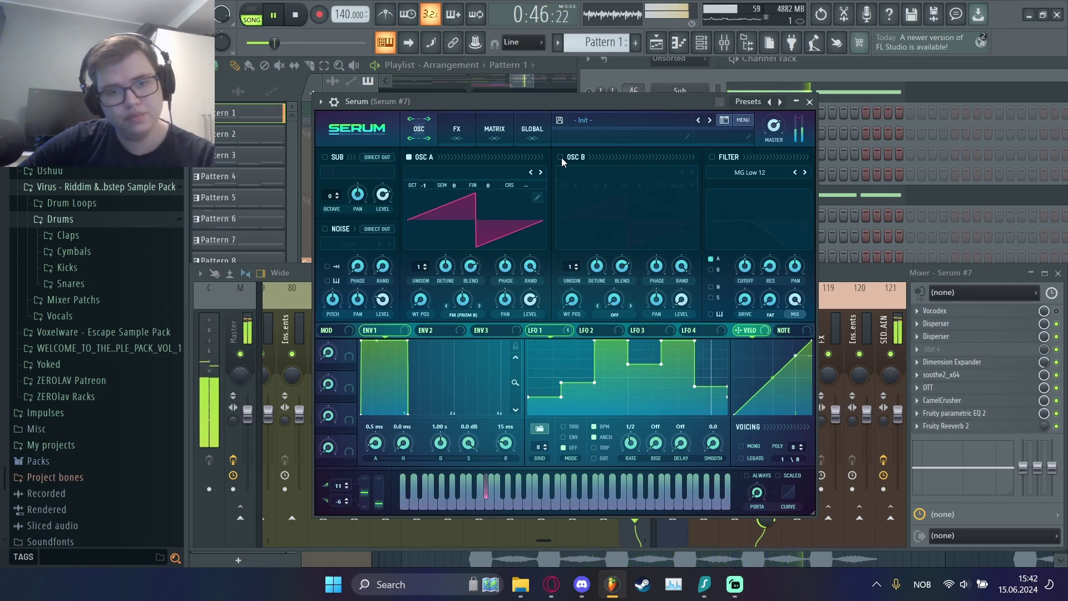
key("space")
left_click(561, 158)
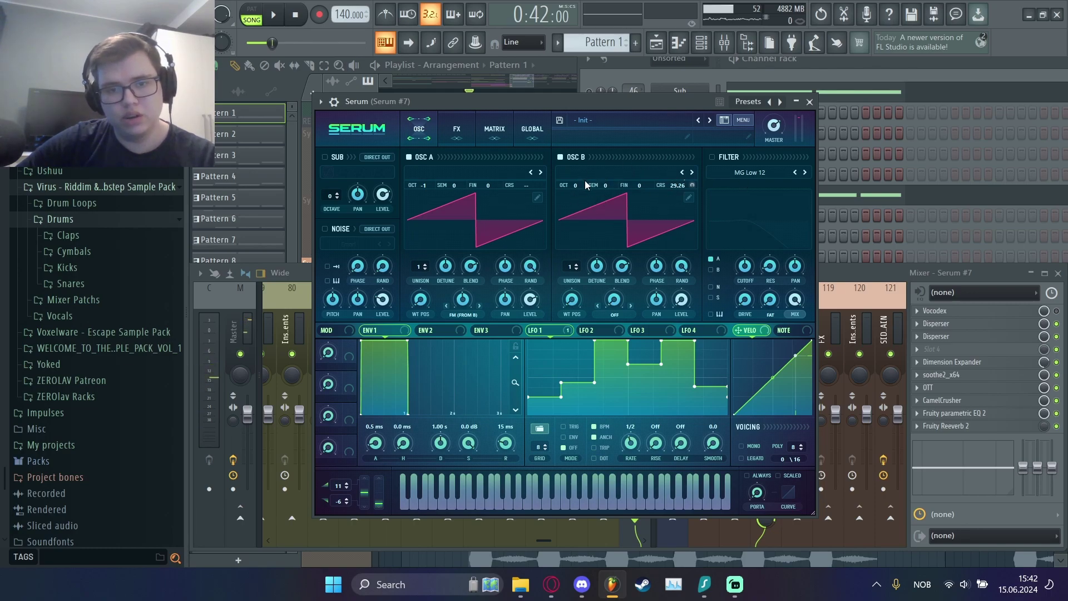
Compare LFO 2 with the stepped LFO 1 shape and play the pattern with LFO 1 showing
left_click(586, 330)
left_click(551, 330)
key("space")
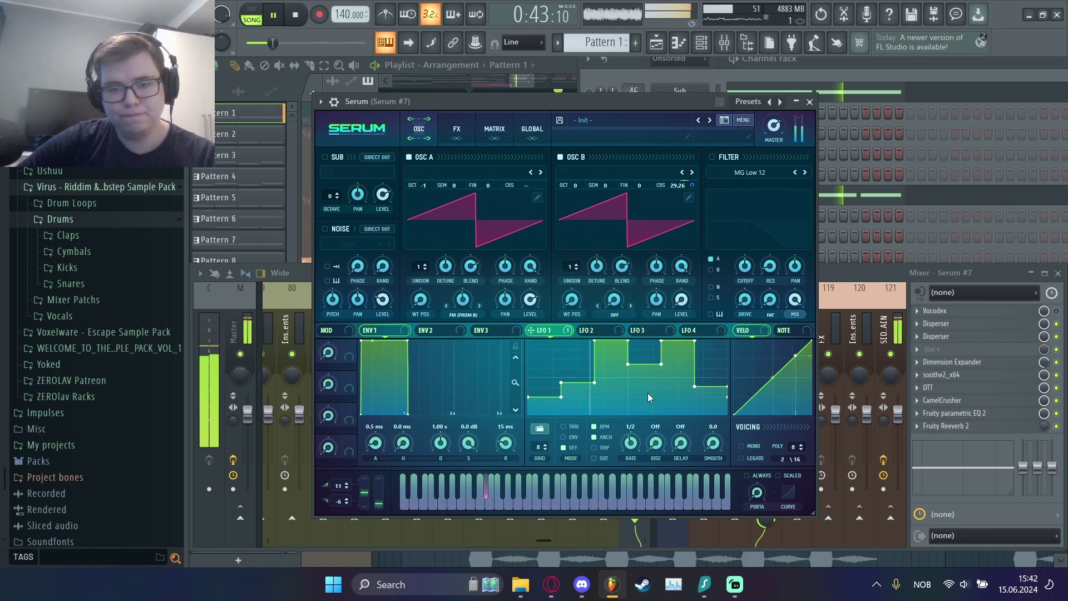
key("space")
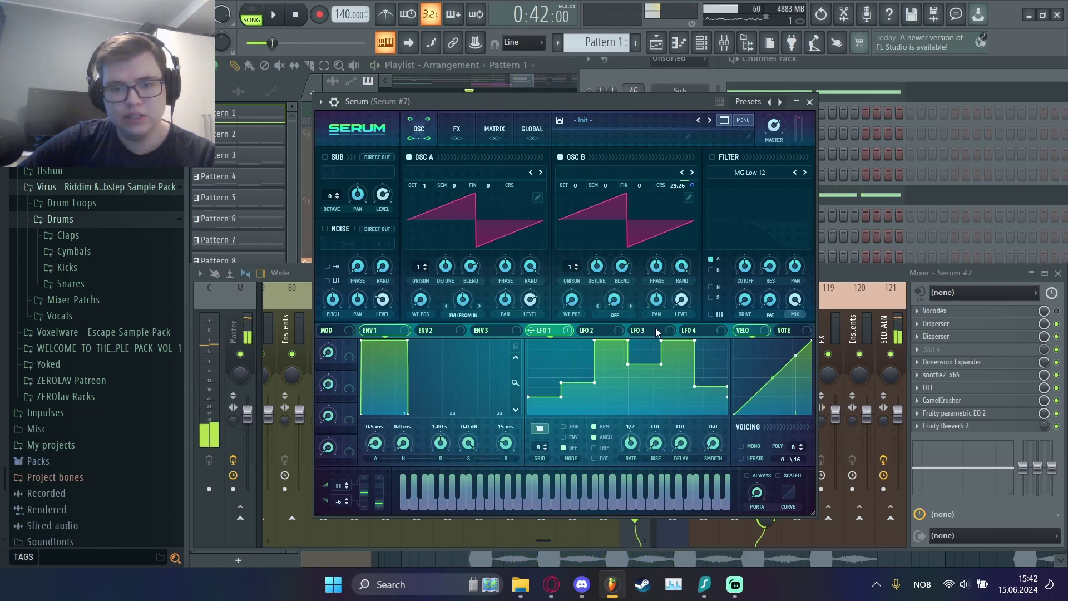
Set the LFO grid to 6 and draw a stepped shape across LFO 3
left_click(657, 327)
scroll(546, 451, "down", 2)
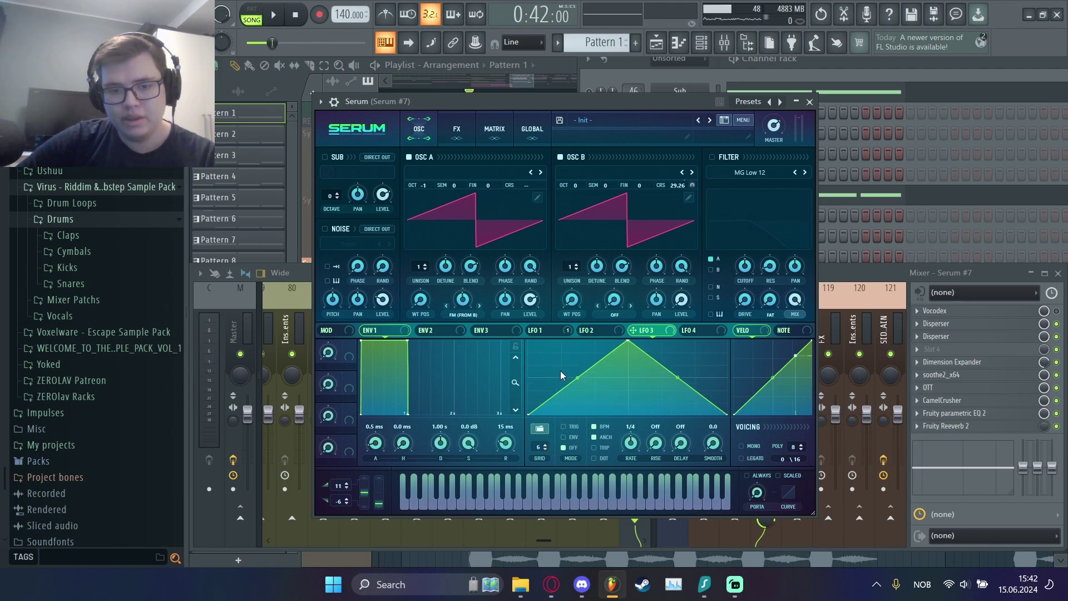
mouse_move(548, 373)
left_mouse_down()
mouse_move(662, 458)
mouse_move(711, 353)
mouse_move(582, 355)
mouse_move(627, 396)
mouse_move(686, 385)
left_mouse_up()
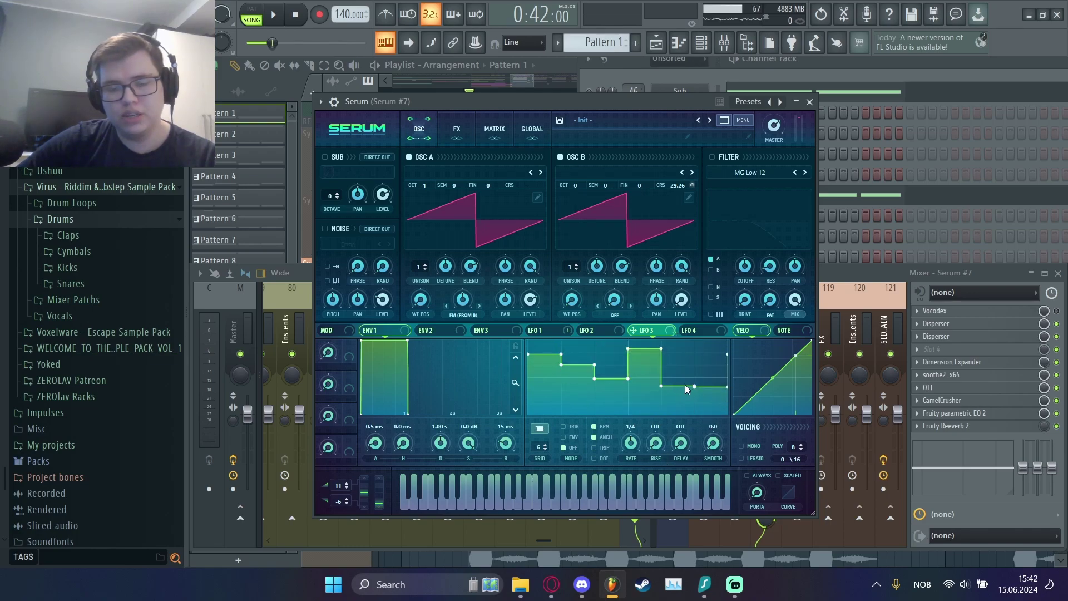
Return to LFO 1 and replay the pattern to hear its stepped modulation of OSC B
key("space")
left_click(543, 330)
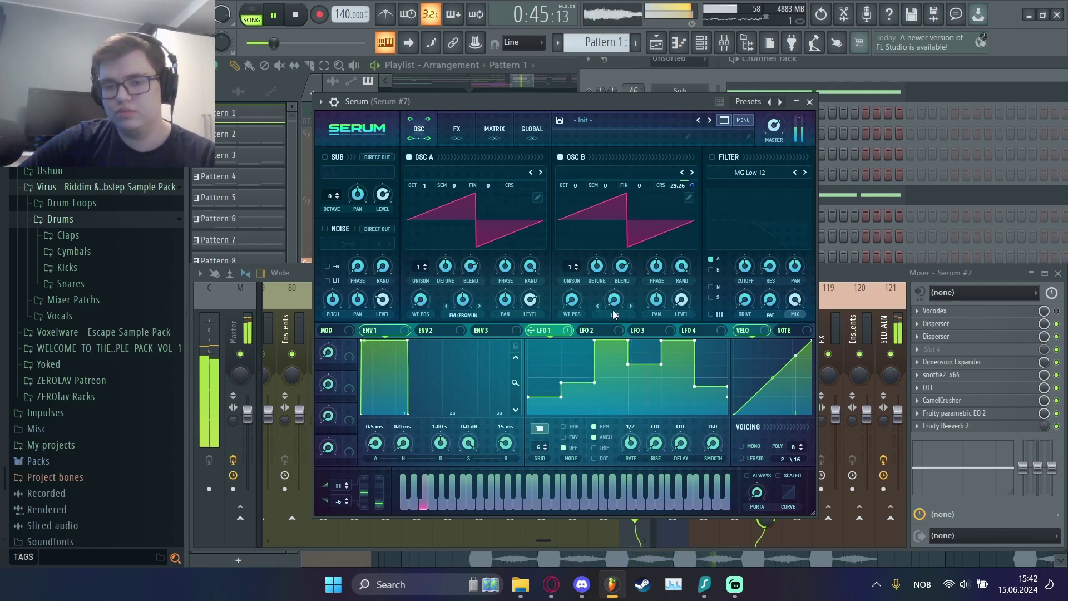
key("space")
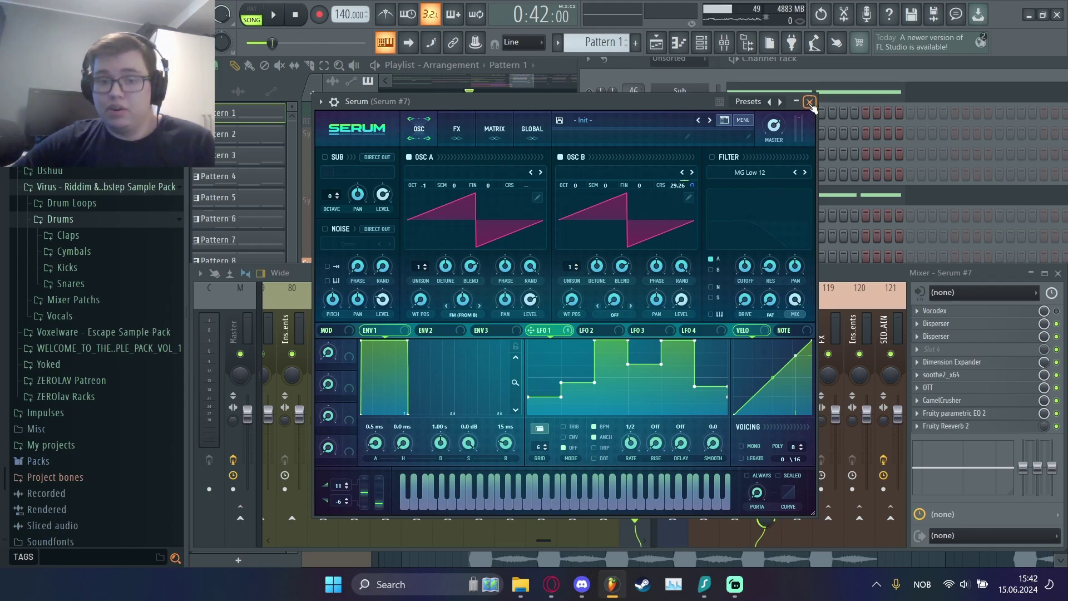
Replay the pattern, close the Serum window and check Fruity parametric EQ 2 on the Serum #7 mixer track
key("space")
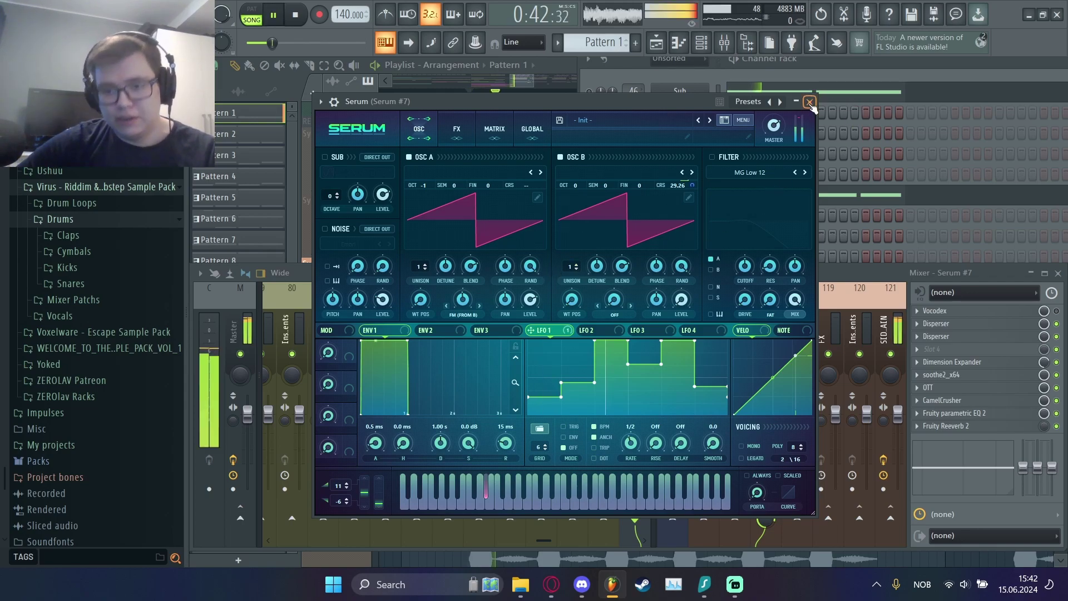
left_click(809, 103)
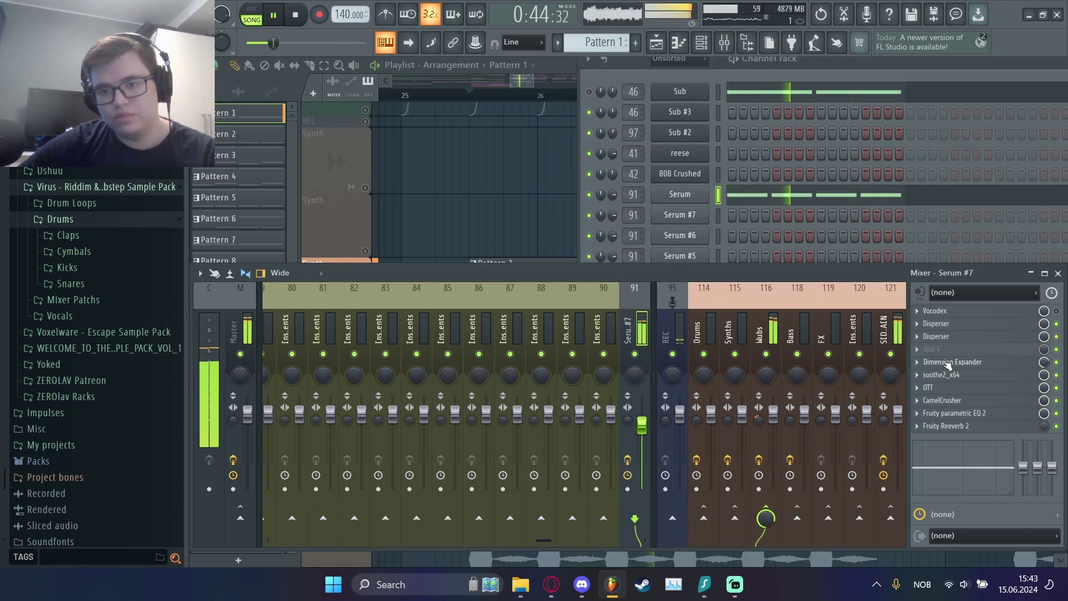
key("space")
left_click(978, 413)
left_click(979, 415)
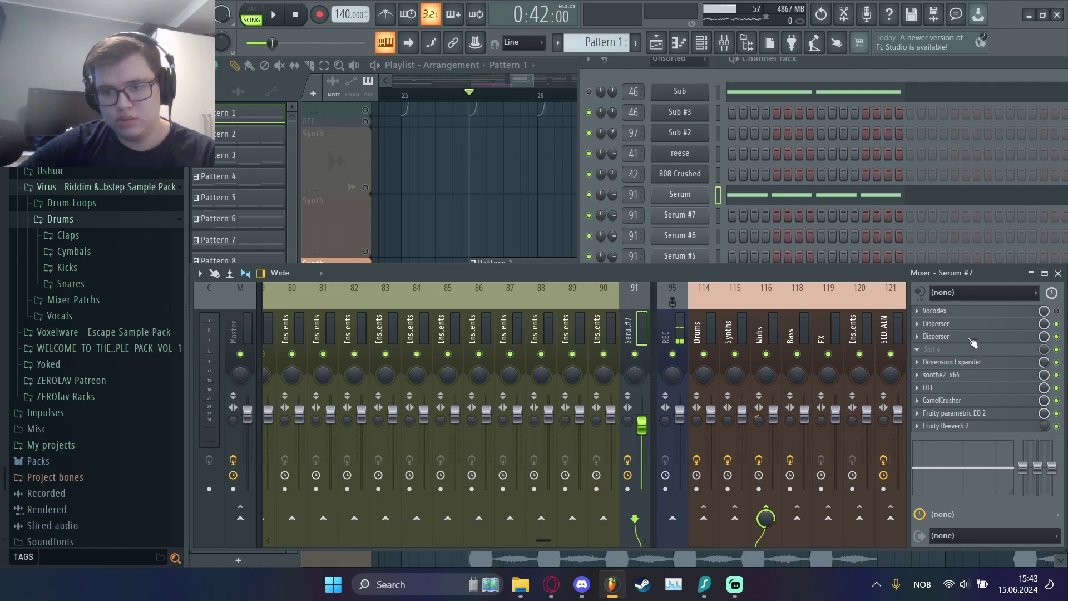
Play the pattern and take a look at the second Disperser on the Serum #7 mixer track
key("space")
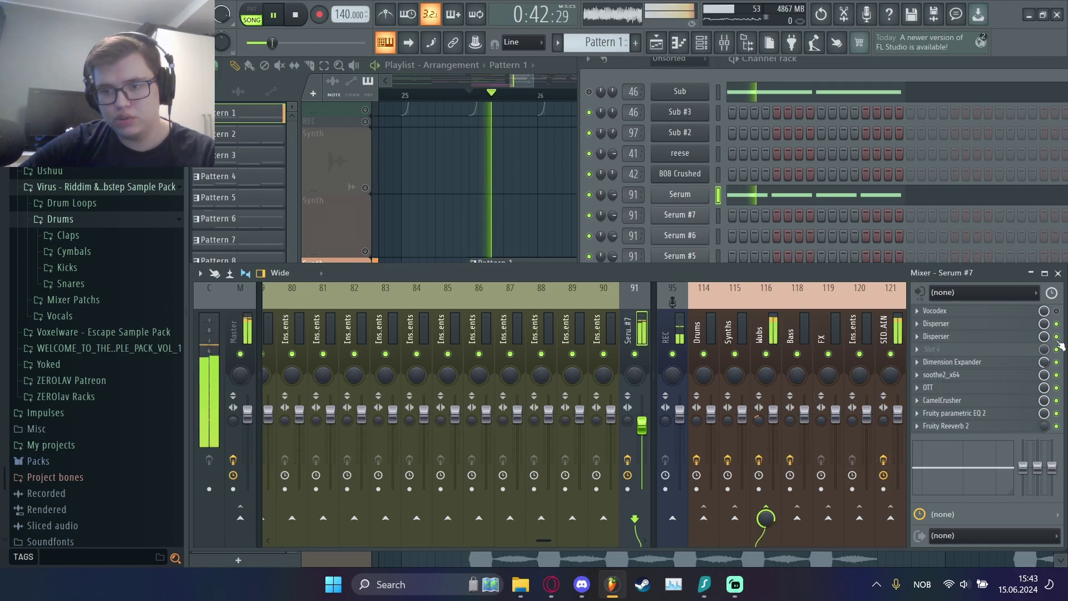
left_click(996, 337)
key("space")
left_click(994, 337)
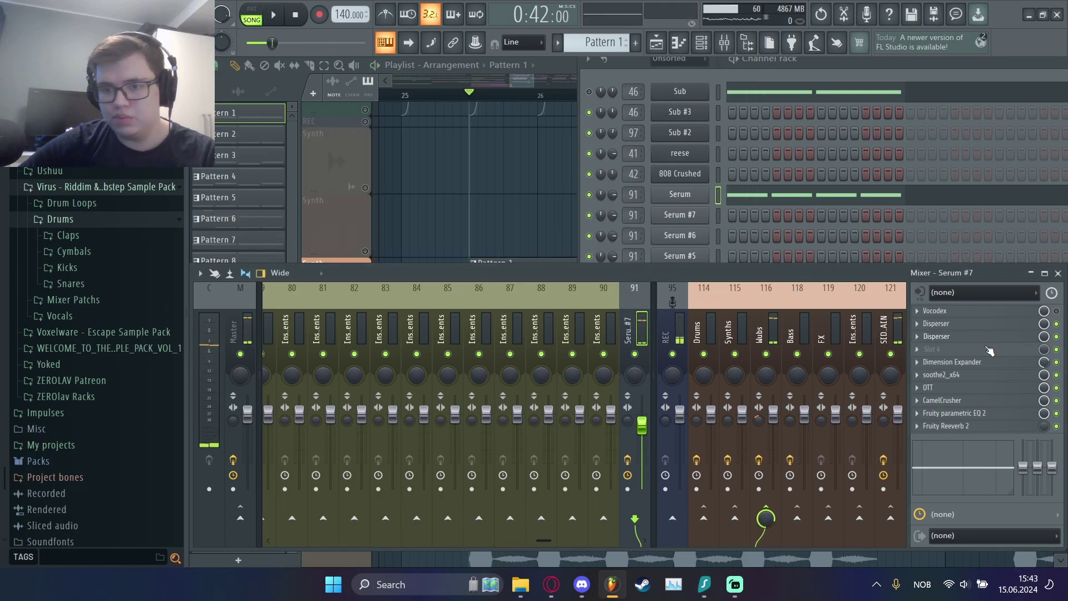
Check Dimension Expander and soothe2 on the Serum #7 mixer track and play the pattern
left_click(969, 365)
left_click(970, 365)
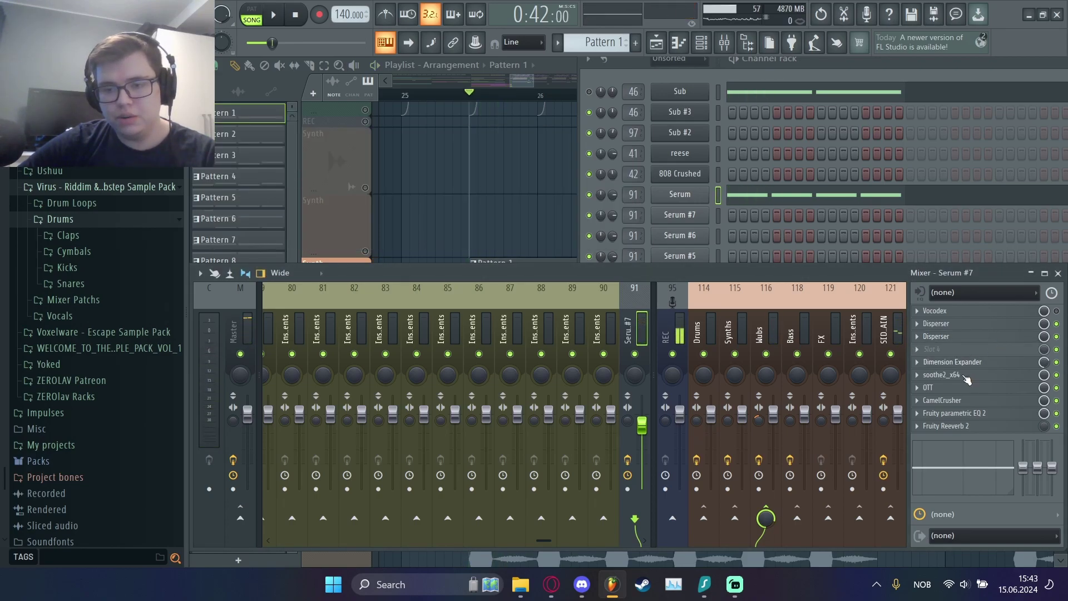
left_click(967, 376)
left_click(966, 376)
key("space")
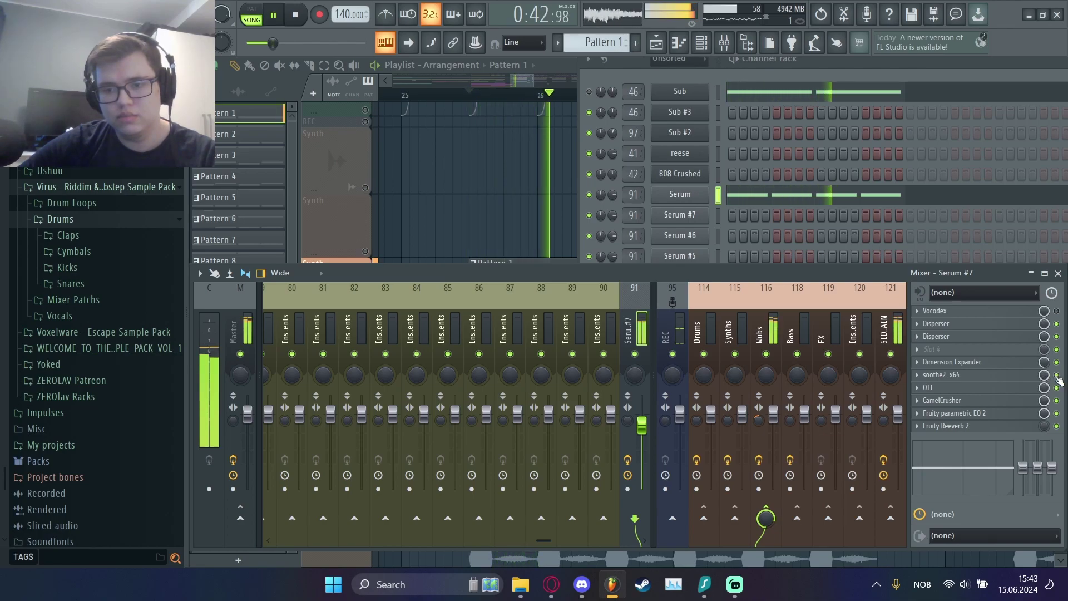
key("space")
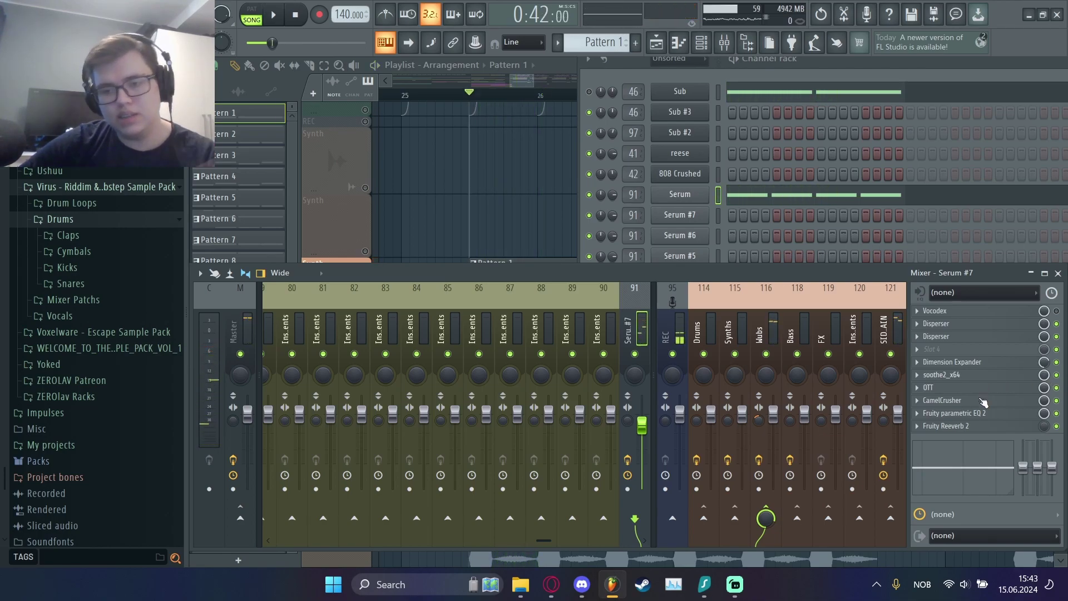
Take a brief look at OTT and CamelCrusher on the Serum #7 mixer track
left_click(970, 389)
left_click(970, 391)
left_click(972, 401)
left_click(972, 404)
Examine the Fruity parametric EQ 2 curve on the Serum #7 mixer track during playback and close it
left_click(971, 413)
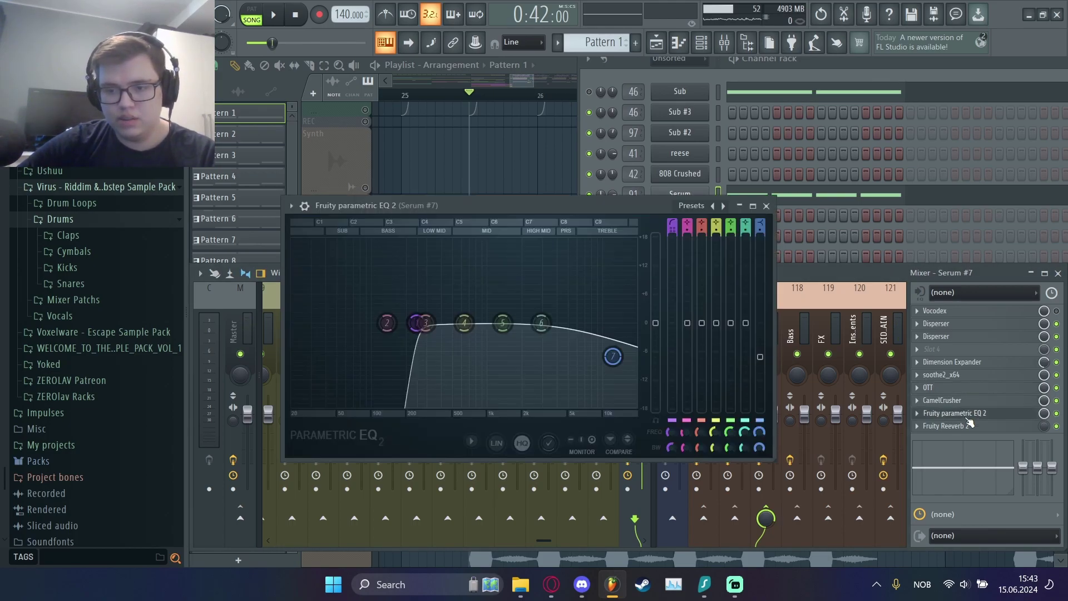
key("space")
left_click(1045, 414)
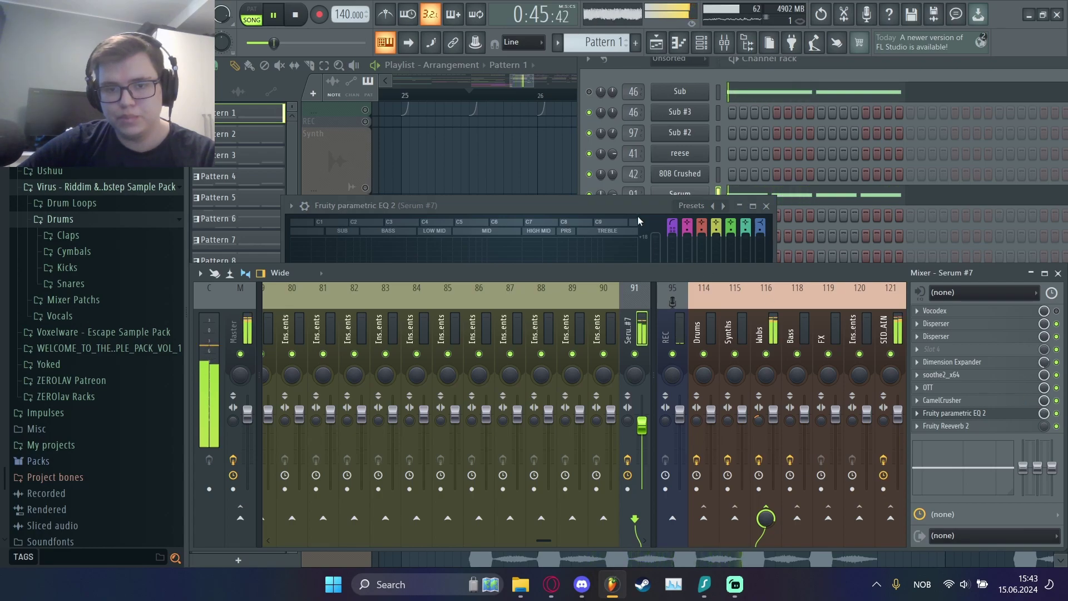
left_click(639, 218)
key("space")
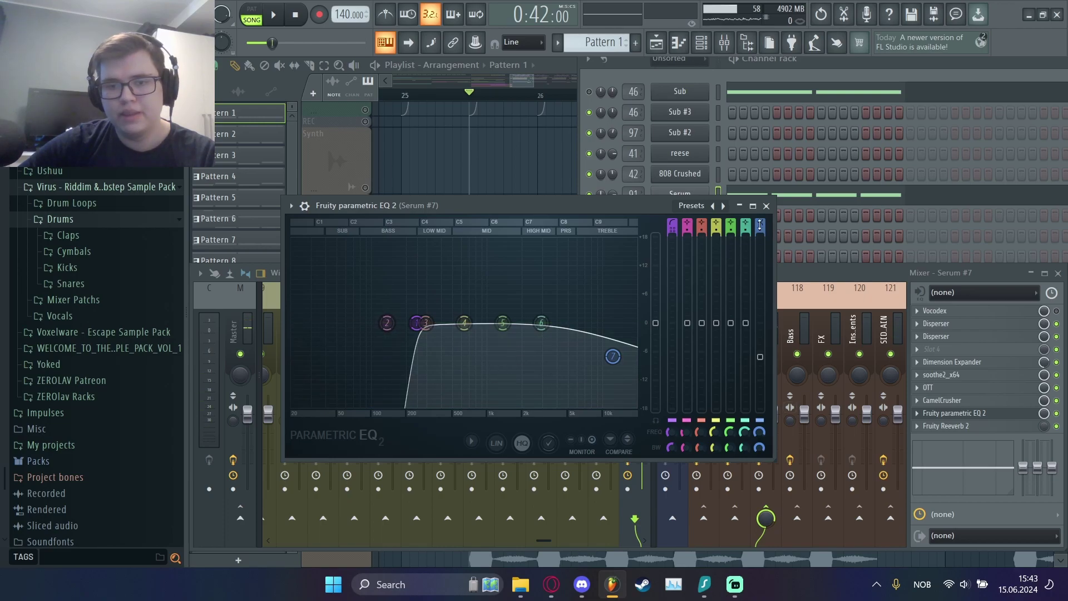
left_click(767, 206)
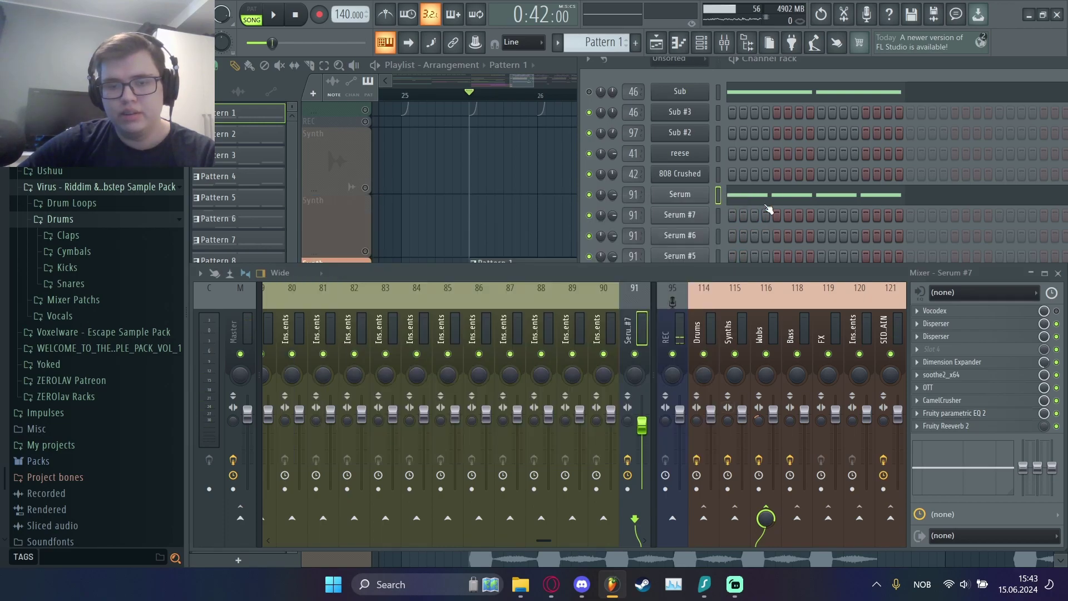
Mute the Serum channel and play the pattern to hear the Serum #2 layer alone
left_click(593, 196)
key("space")
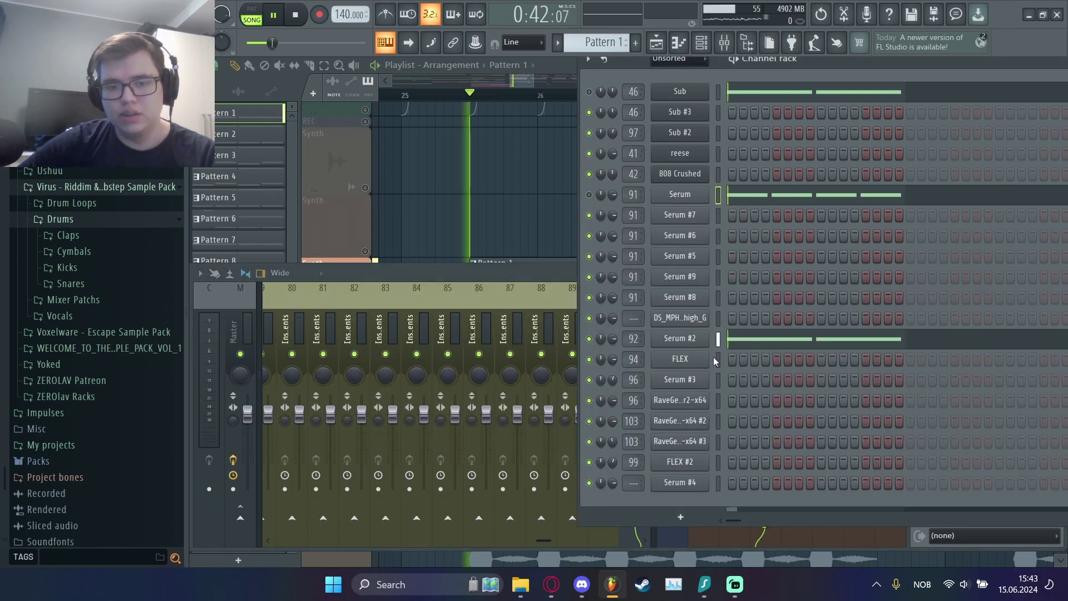
key("space")
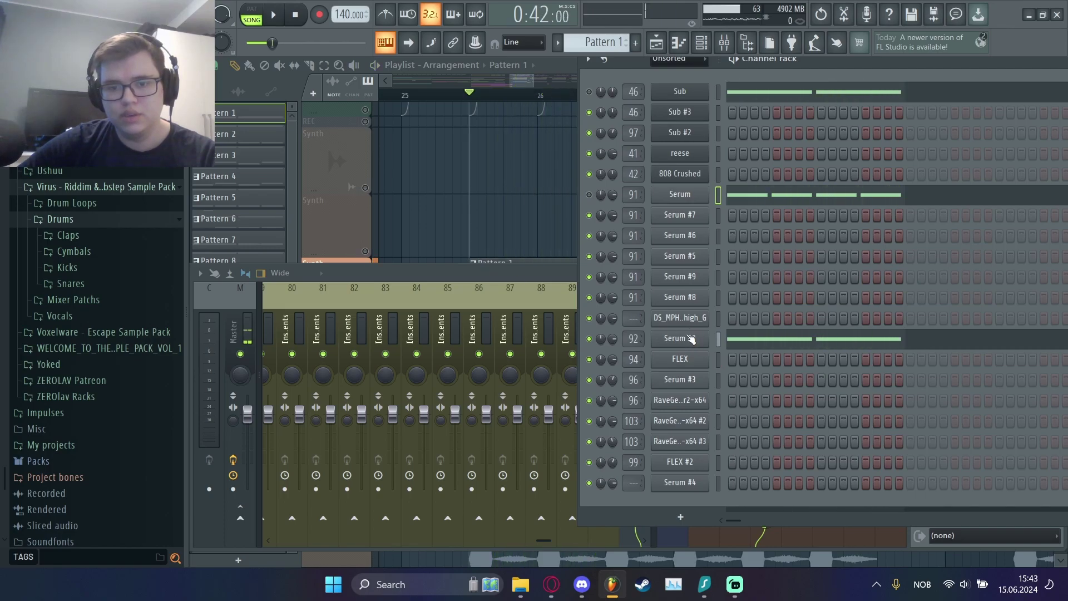
Open the Serum #2 instrument and play the pattern with its mixer track shown
left_click(686, 338)
left_click(593, 310)
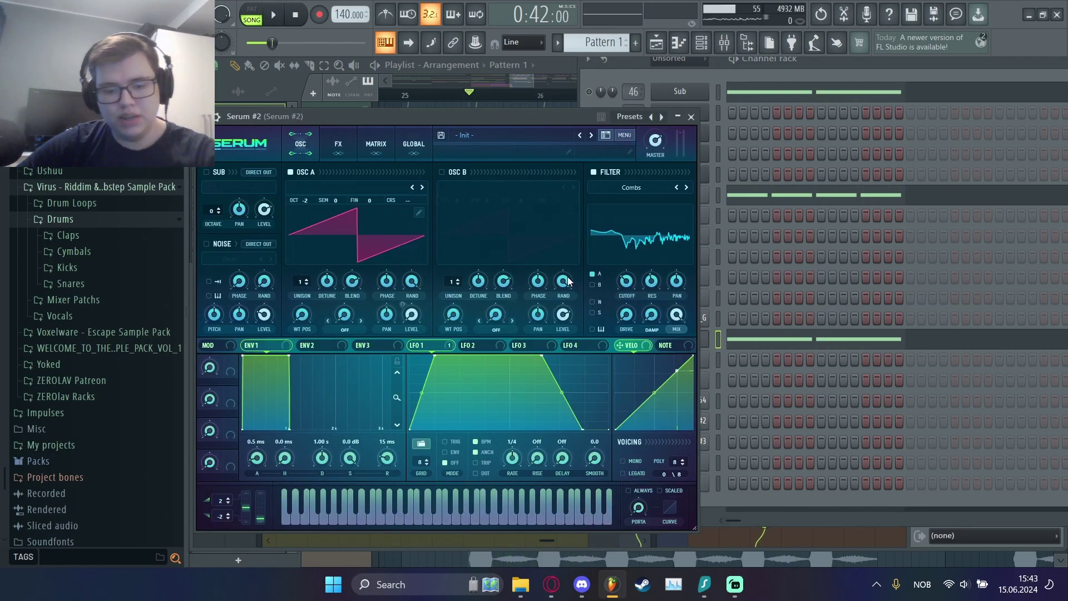
key("F9")
key("space")
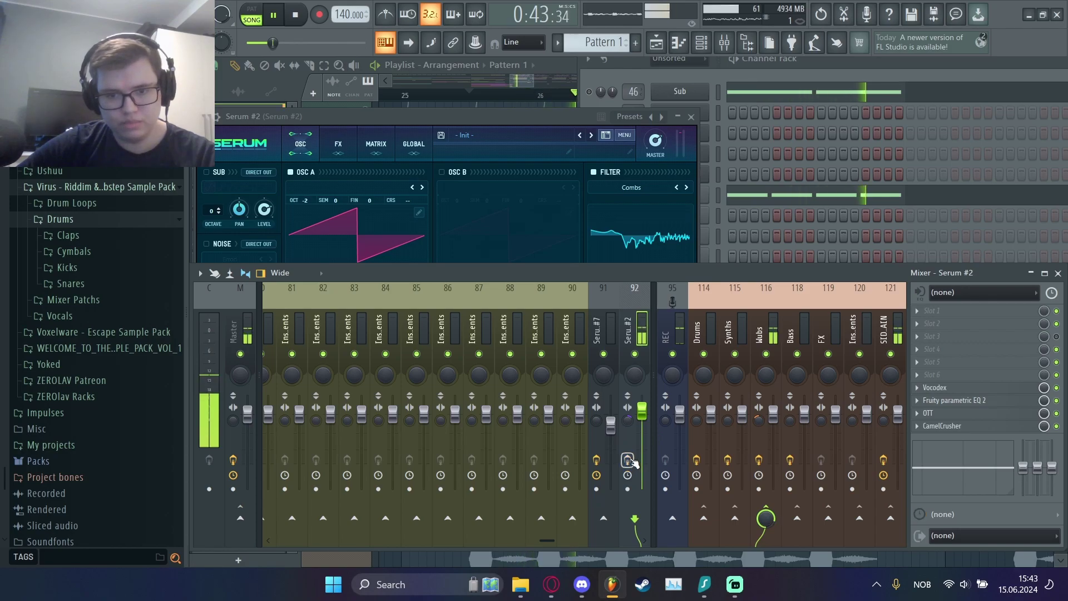
key("space")
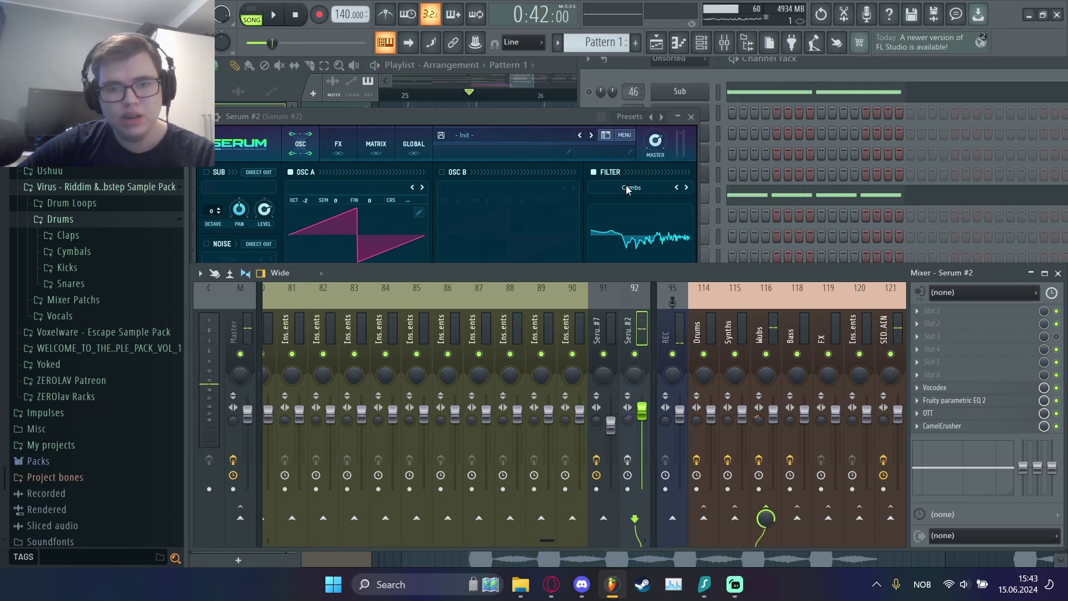
Compare Serum #2 without and with its Combs filter during playback, then close the instrument
left_click(346, 154)
left_click(595, 172)
key("space")
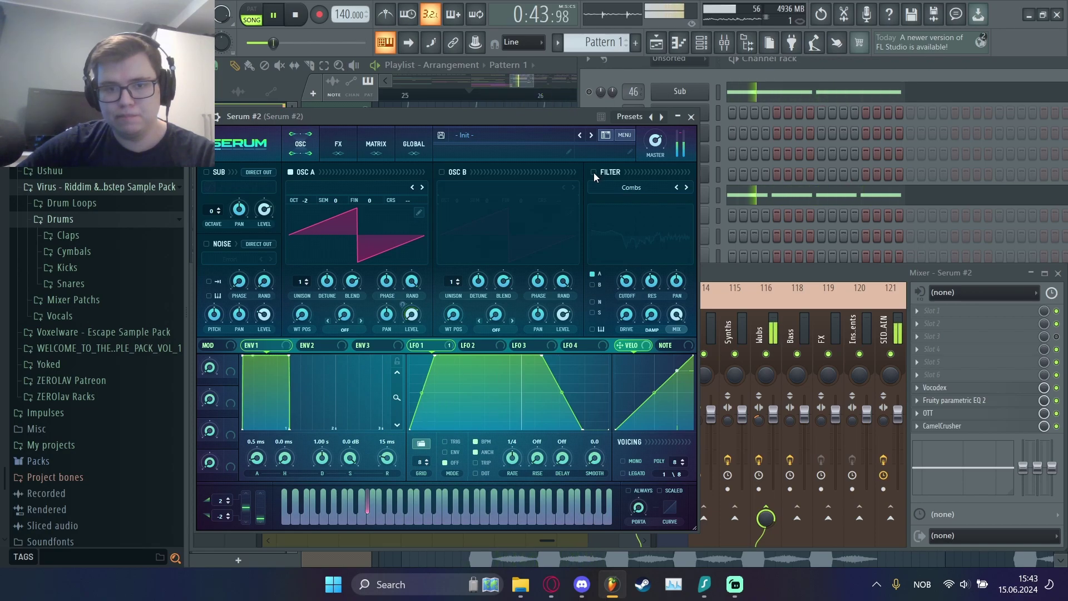
left_click(593, 173)
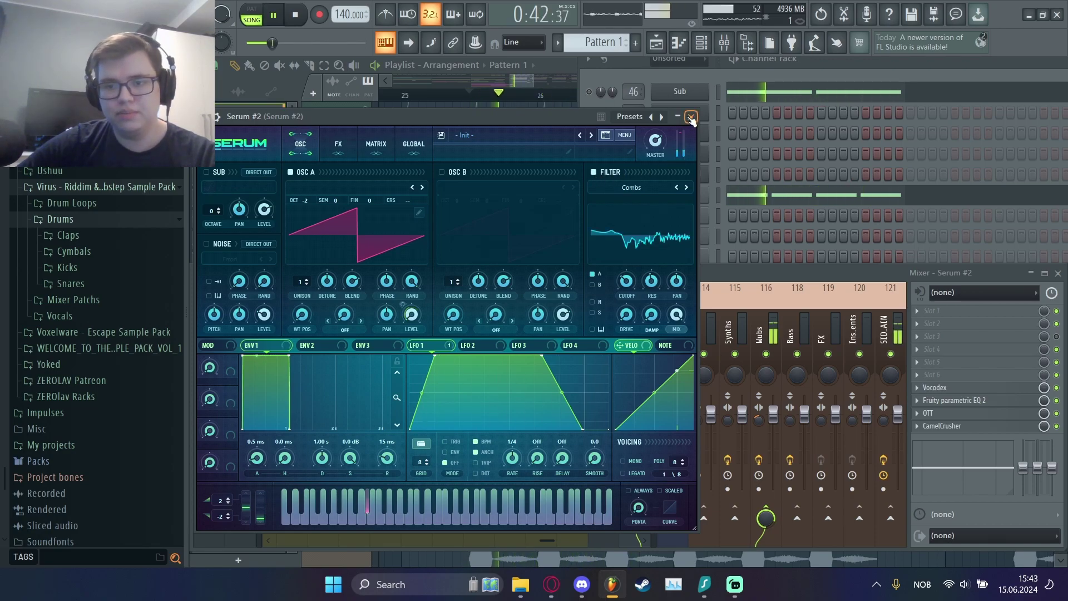
left_click(692, 118)
key("space")
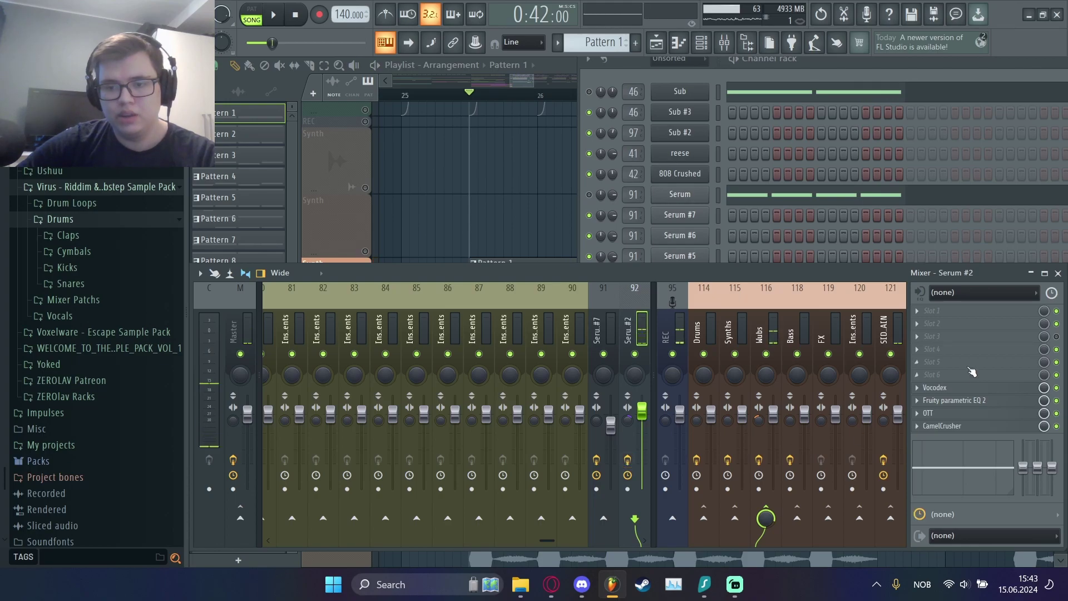
Inspect Vocodex and Fruity parametric EQ 2 on the Serum #2 mixer track during playback and close both
left_click(946, 389)
key("space")
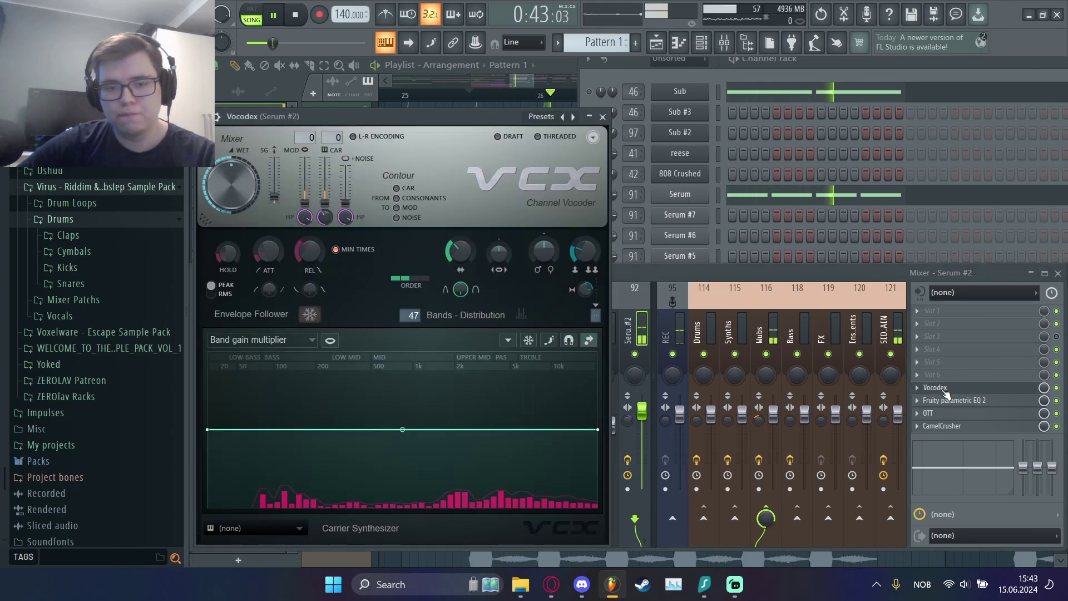
left_click(955, 400)
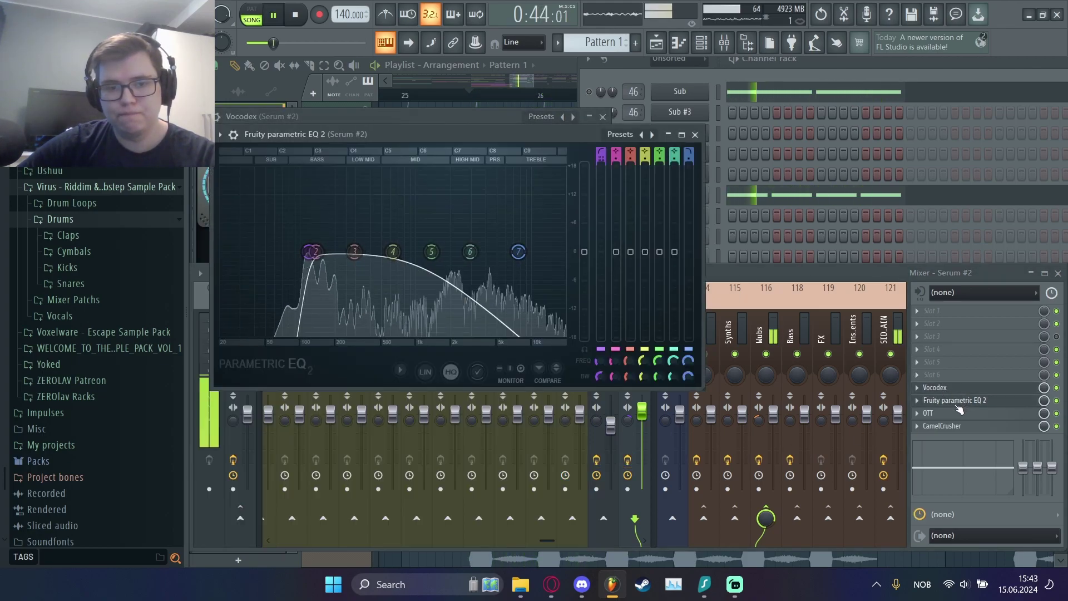
left_click(694, 131)
key("space")
left_click(603, 117)
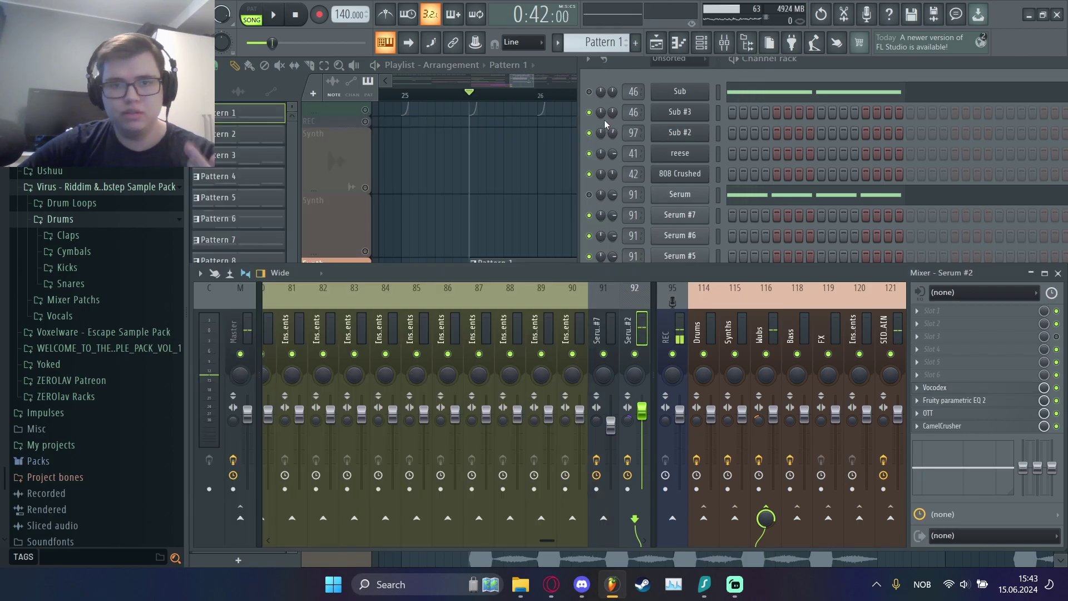
Unmute the Sub and Serum channels and play the complete Pattern 1 layer in the playlist
key("F9")
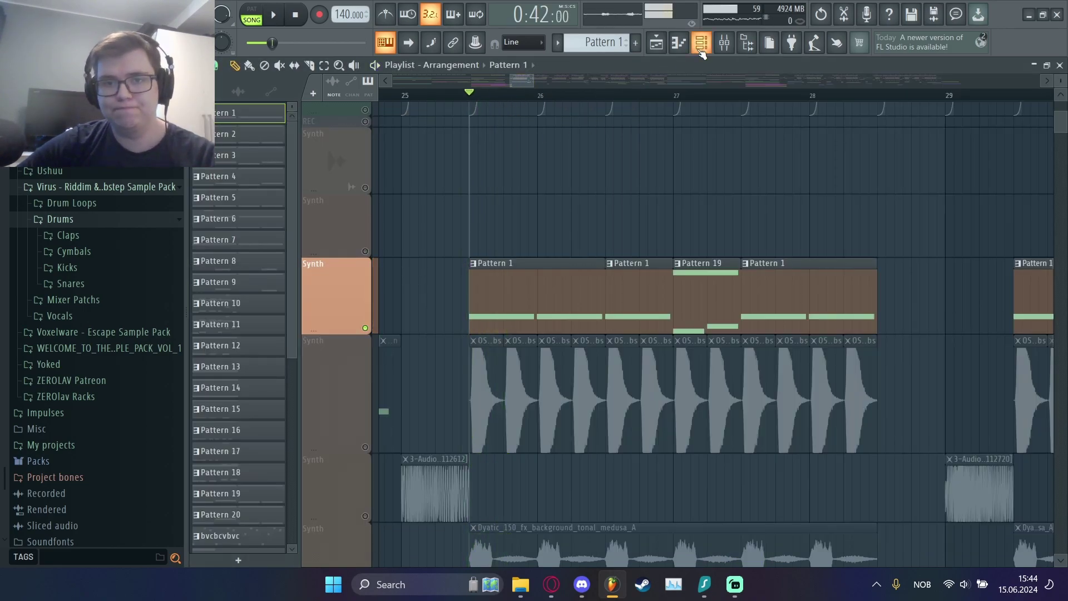
left_click(702, 43)
key("space")
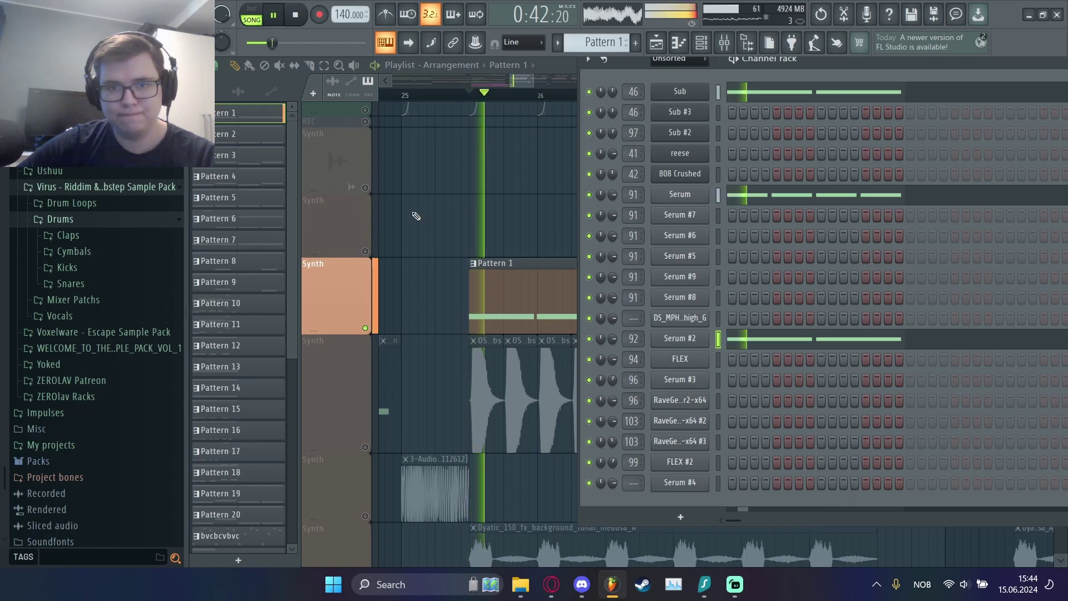
left_click(344, 285)
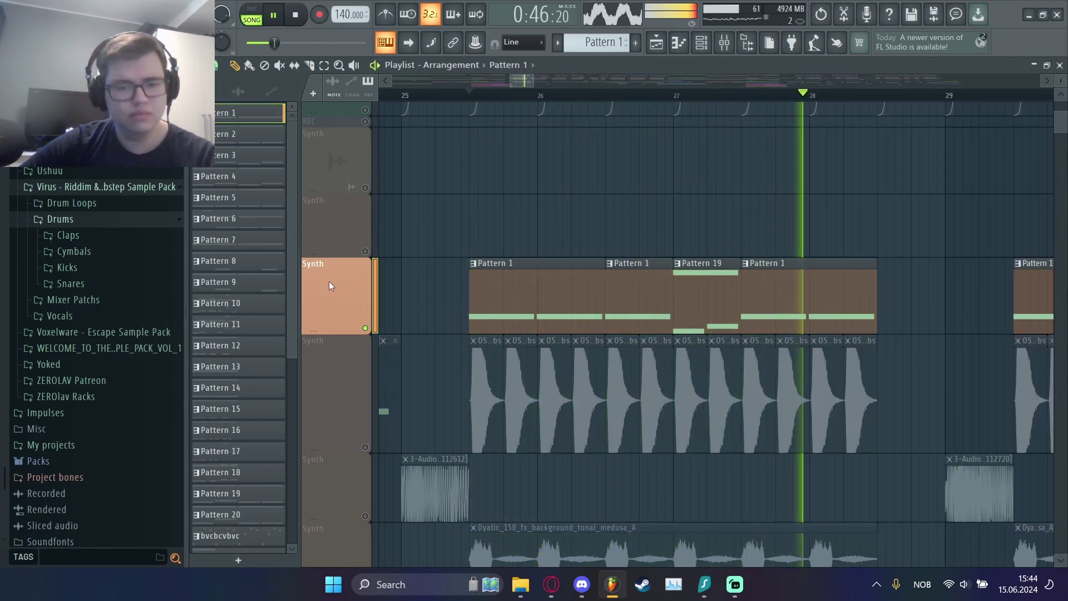
key("space")
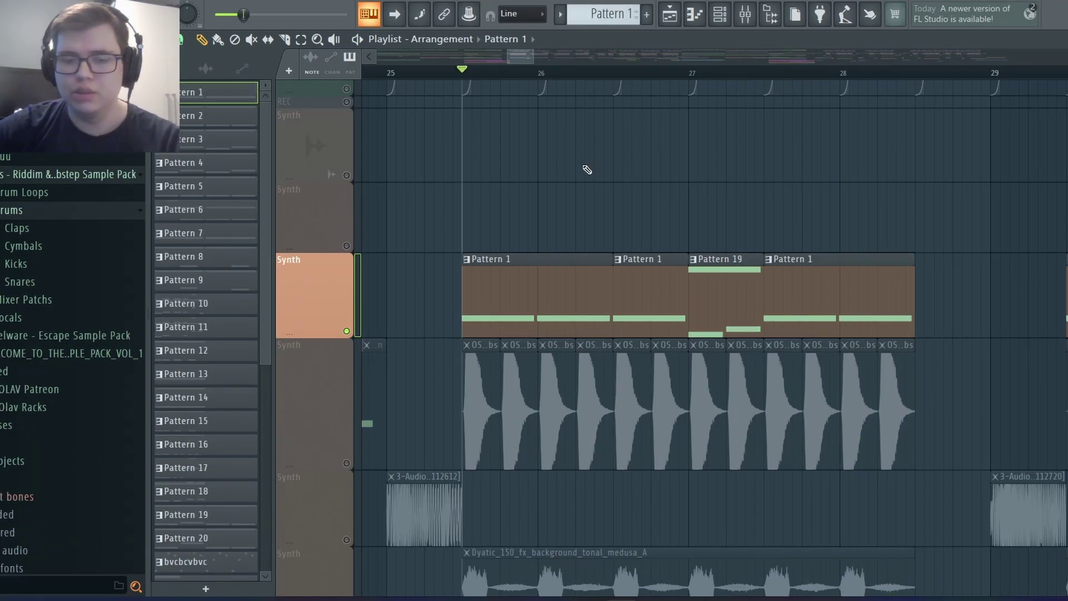
Solo the Synth track holding the OS_combs clips and play it from bar 25
scroll(493, 260, "down", 4)
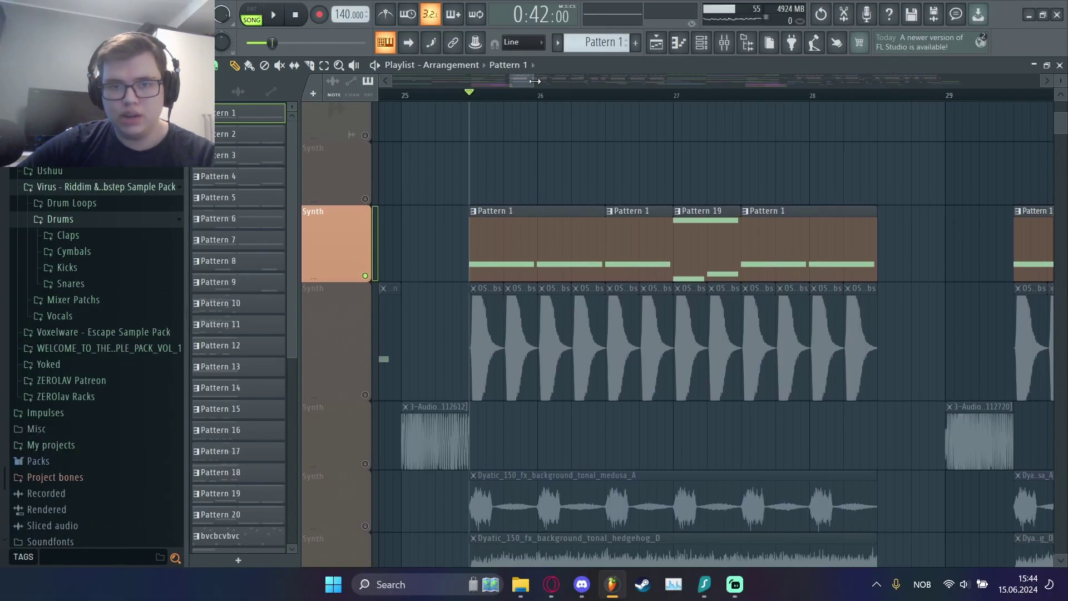
left_click_drag(534, 58, 527, 82)
left_click(368, 393)
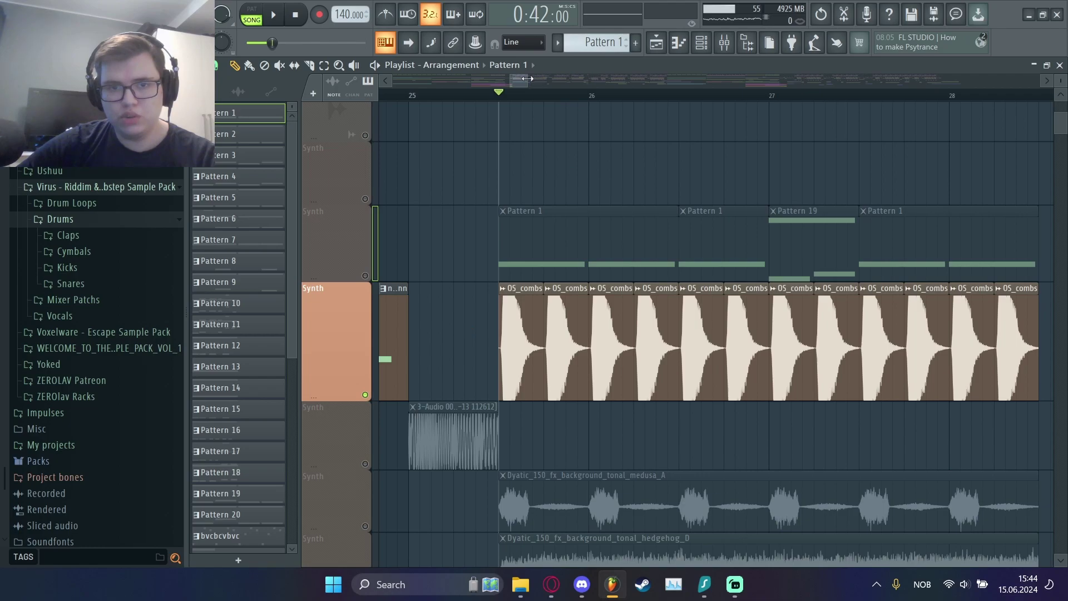
key("space")
left_click_drag(527, 78, 532, 79)
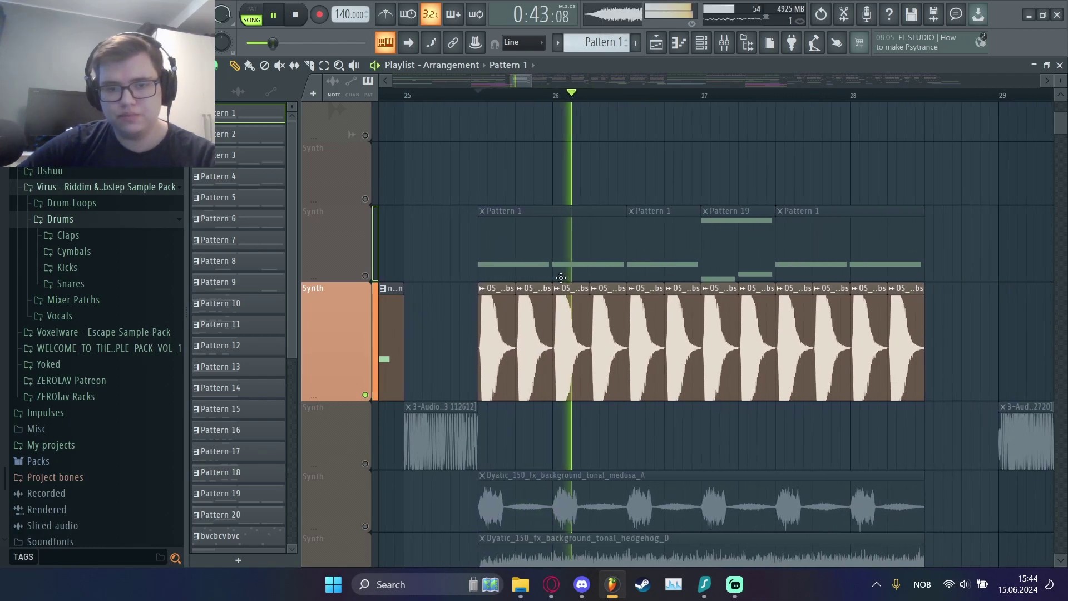
Check the OS_combs sample settings and the Fruity parametric EQ 2 on its mixer track, then close the windows
double_click(531, 363)
key("F9")
key("space")
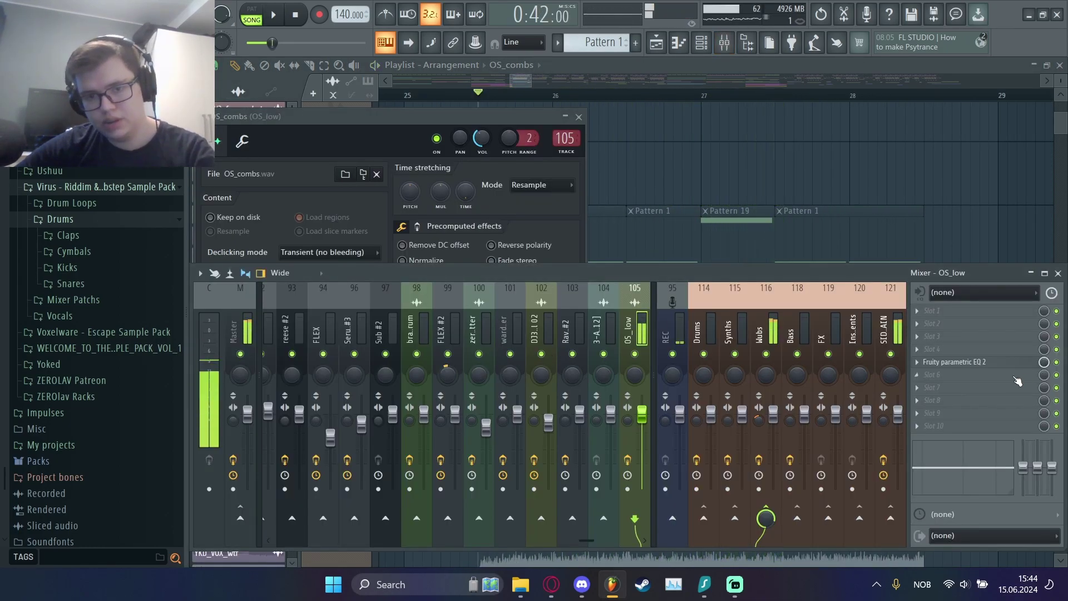
left_click(1008, 363)
left_click_drag(523, 238, 524, 254)
left_click(678, 117)
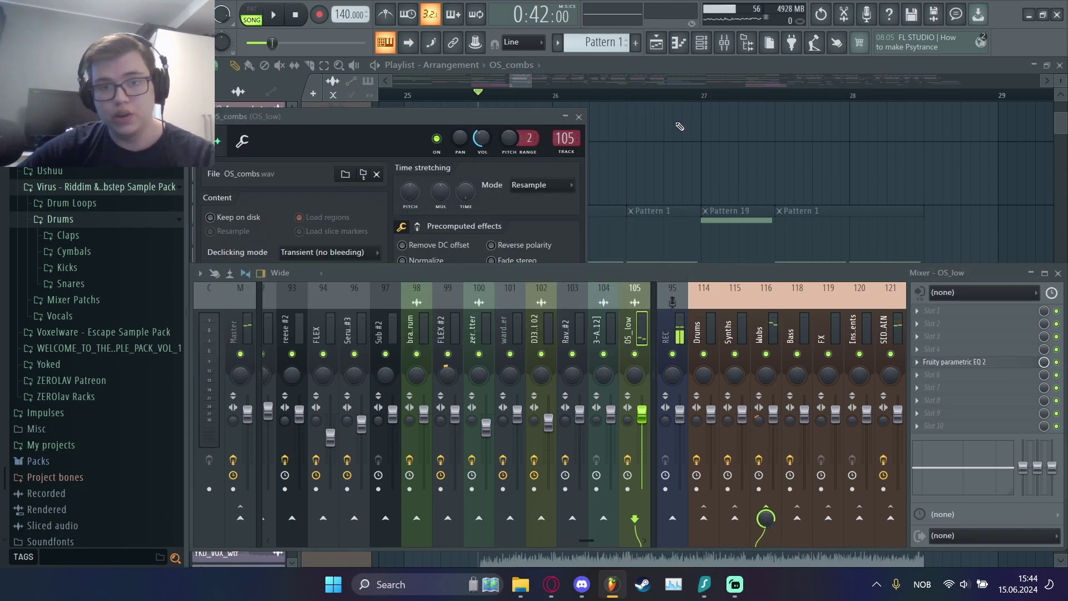
key("F12")
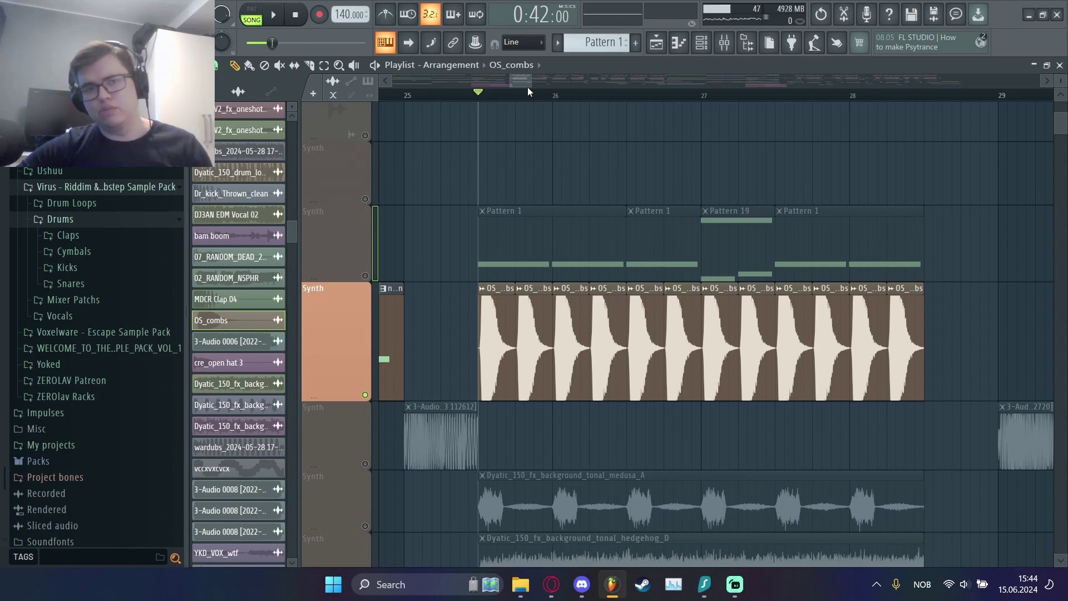
Open the ZEROlav Jan 2024 (One Shots) folder within ZEROLAV Patreon and preview a sample
left_click(71, 380)
scroll(120, 328, "down", 2)
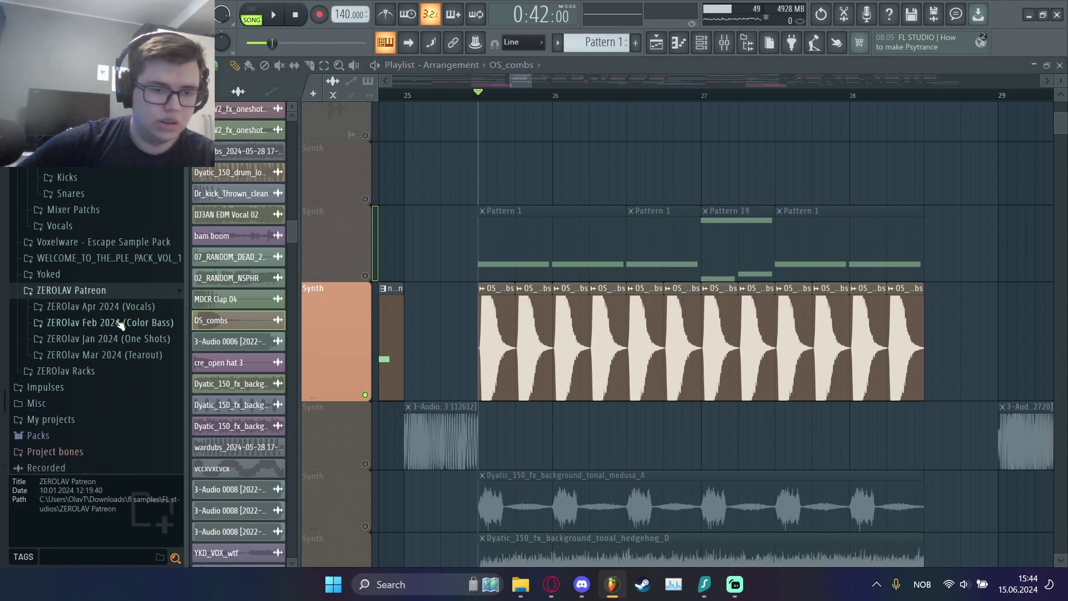
left_click(126, 337)
left_click(123, 339)
left_click(123, 339)
left_click(98, 358)
Audition the one-shots up the list to OS_blingusblungus, then collapse the ZEROLAV Patreon folder
key("Up")
key("Up")
key("Up")
key("Up")
key("Up")
key("Up")
key("Up")
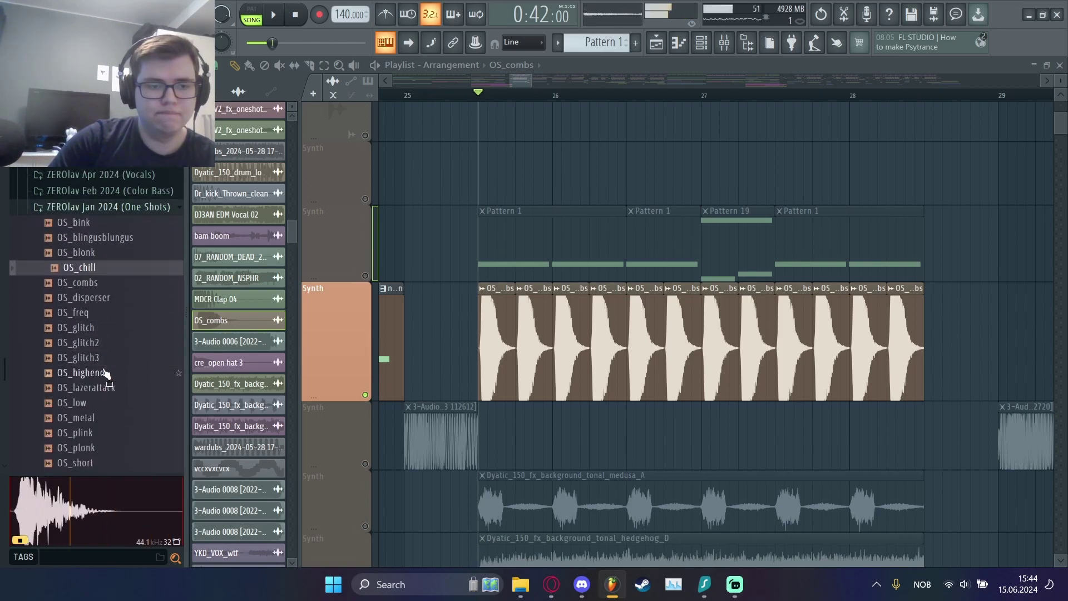
key("Up")
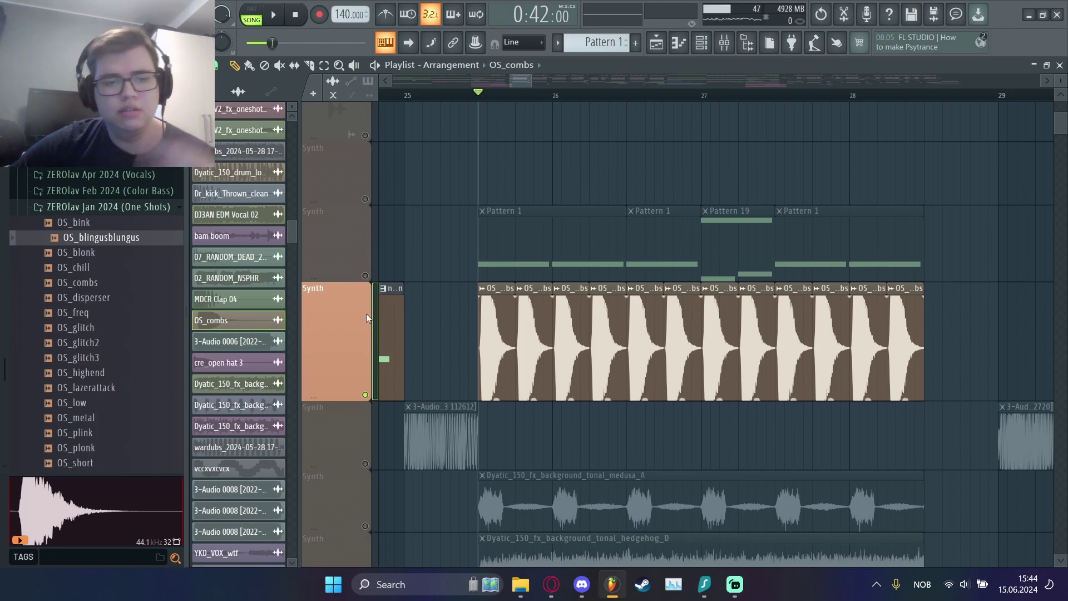
key("Left")
key("Left")
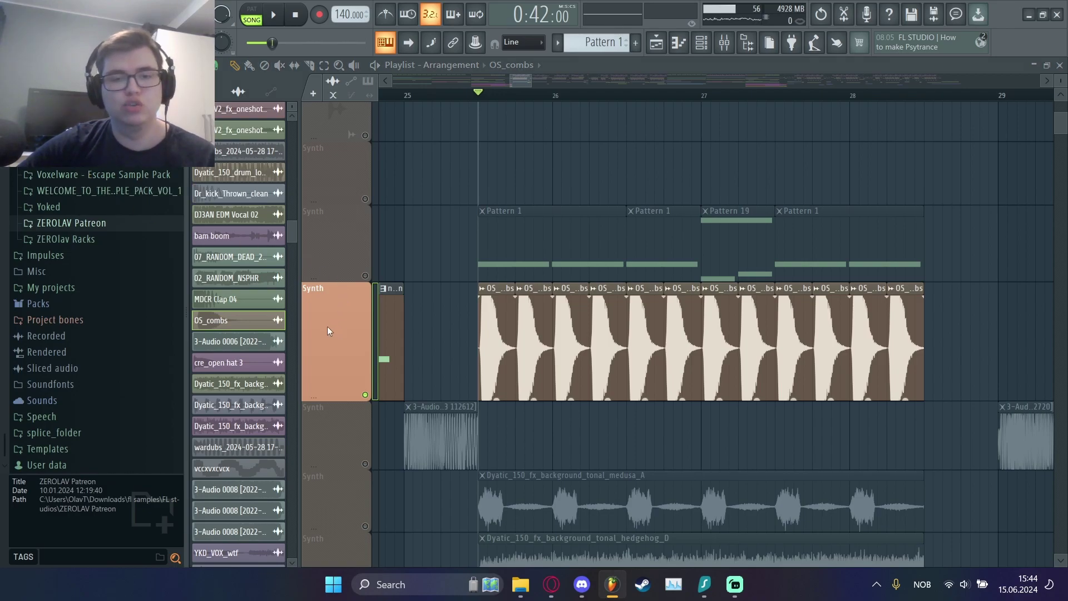
Isolate the playlist tracks with the Dyatic background clips medusa_A, hedgehog_D and lift_me_up_C
scroll(363, 335, "down", 3)
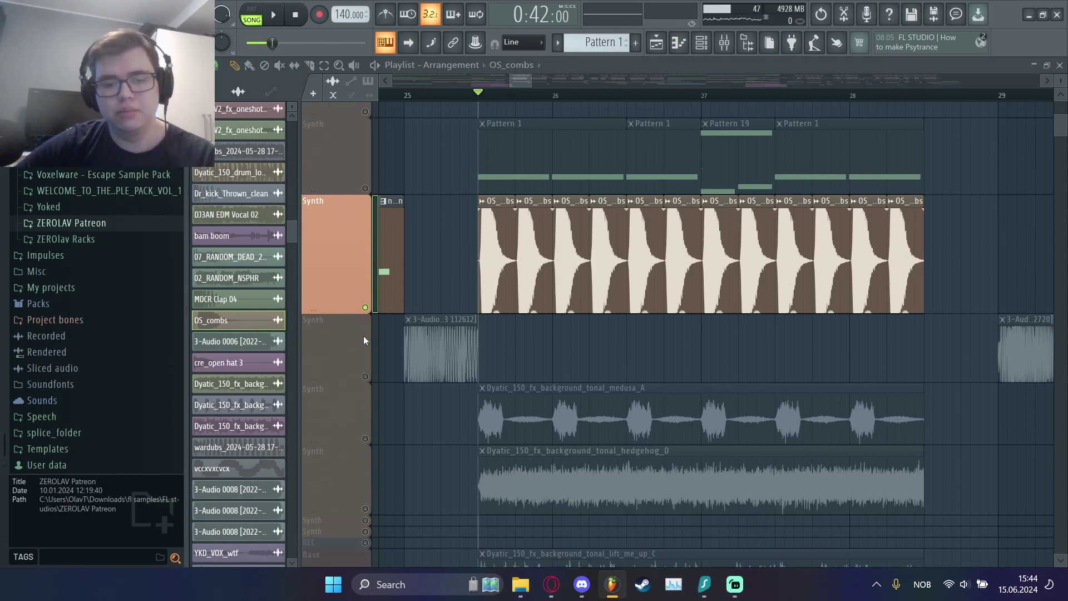
left_click(365, 317, "ctrl")
left_click(365, 387)
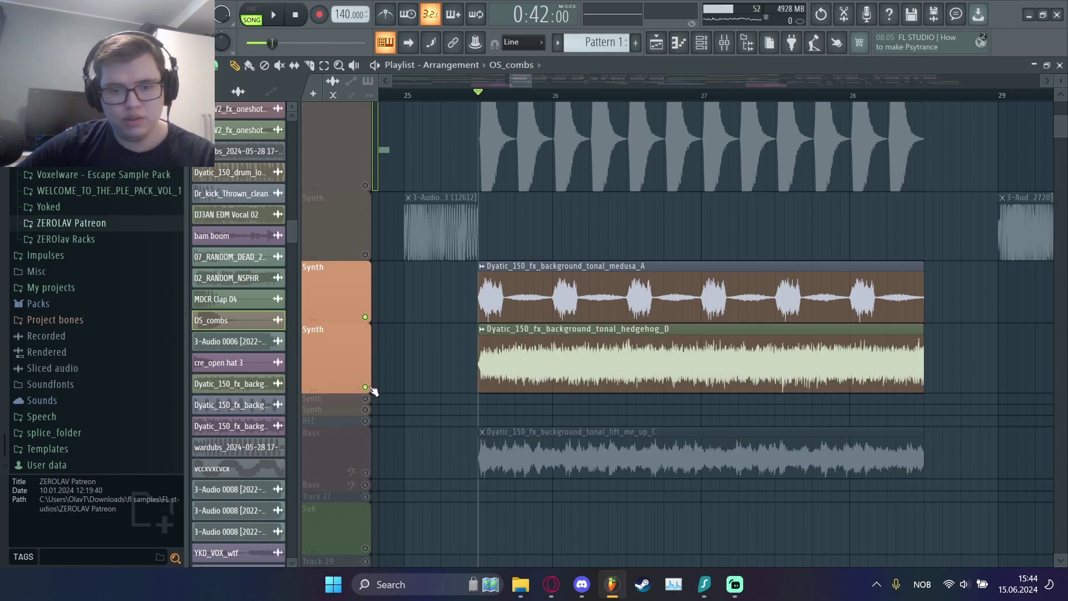
left_click(365, 472)
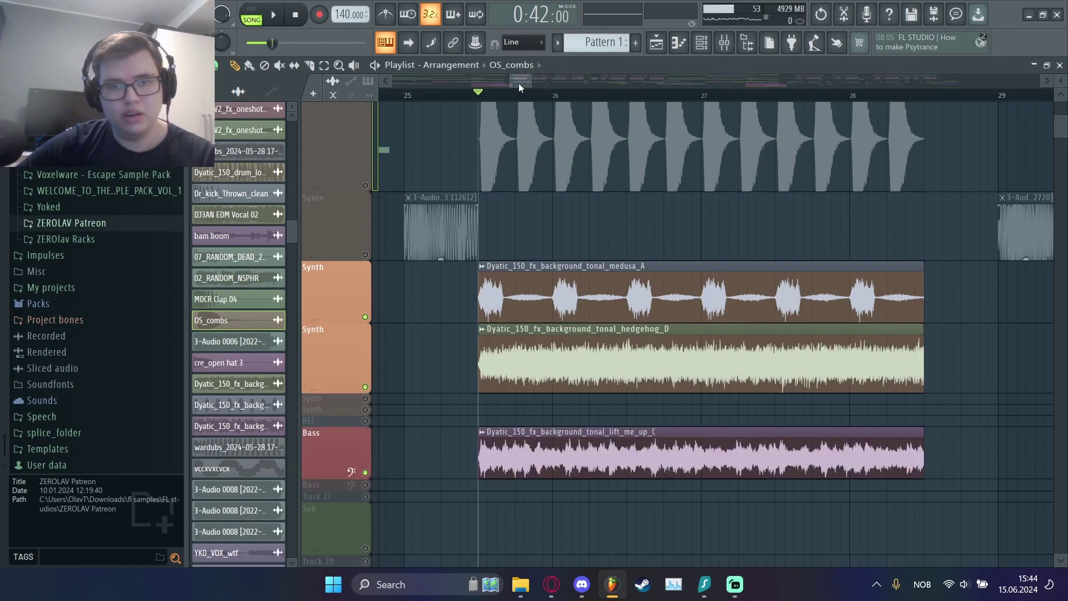
Play the isolated Dyatic background clips medusa_A, hedgehog_D and lift_me_up_C from bar 25, then stop
left_click_drag(529, 79, 522, 81)
key("space")
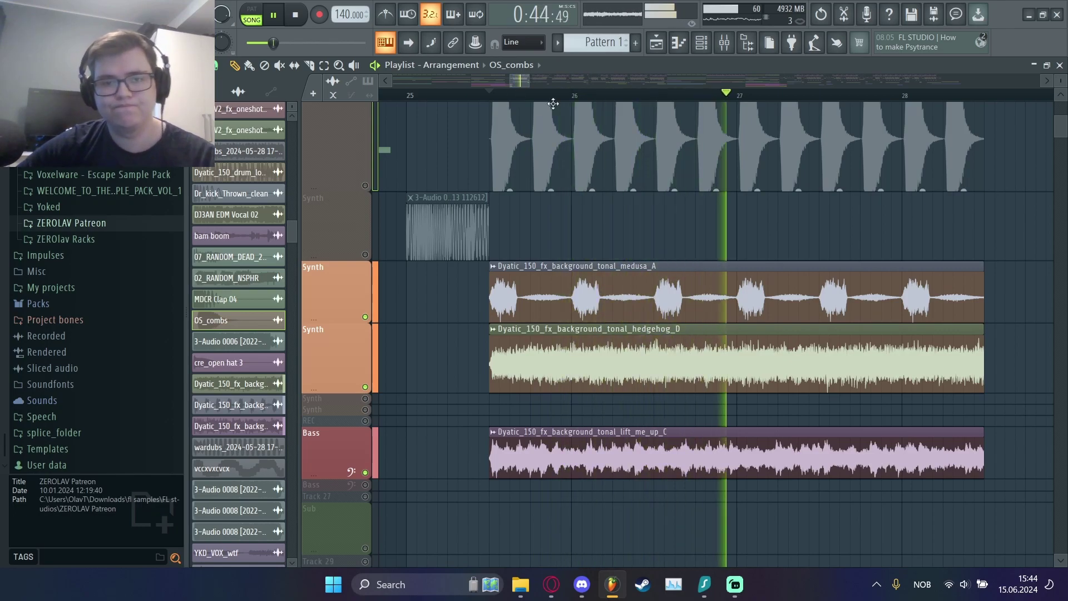
left_click_drag(527, 80, 566, 80)
scroll(487, 312, "down", 6)
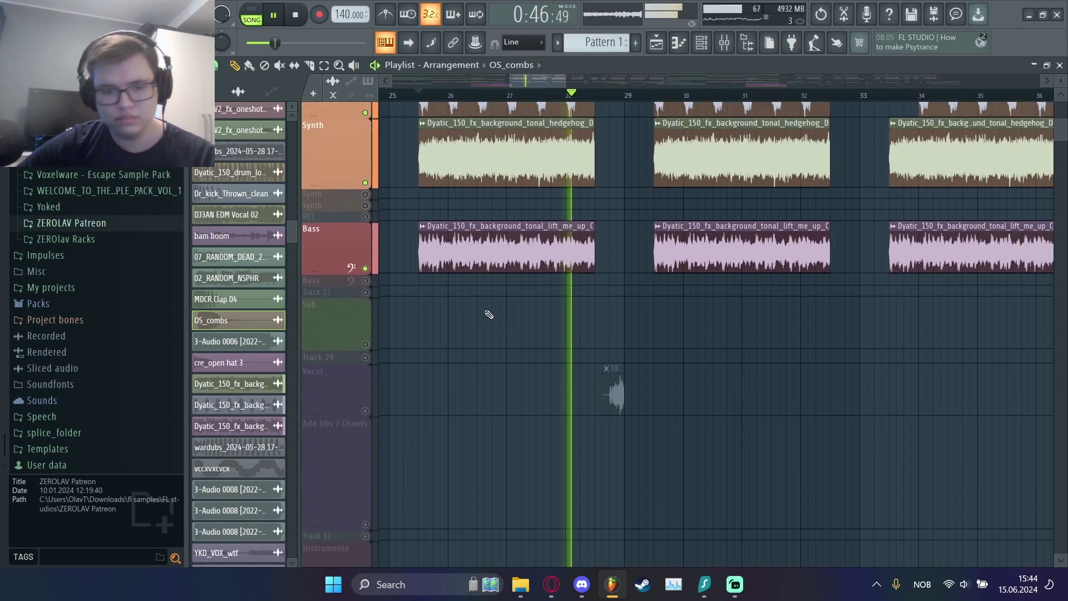
scroll(484, 311, "down", 3)
key("space")
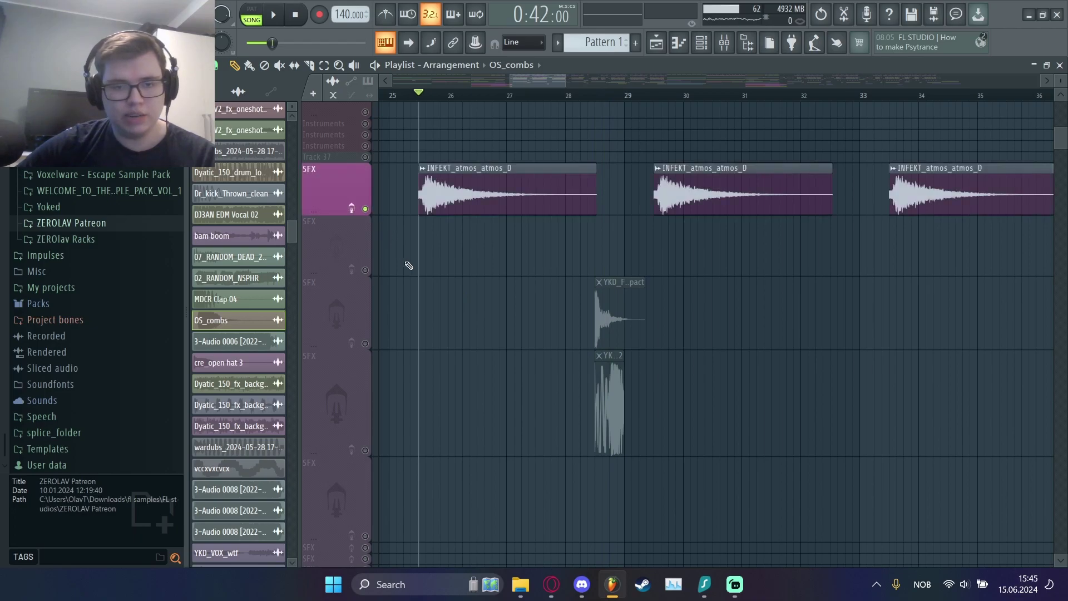
Listen to the isolated SFX track with the INFEKT_atmos_atmos_D clips, then reactivate all playlist tracks
key("space")
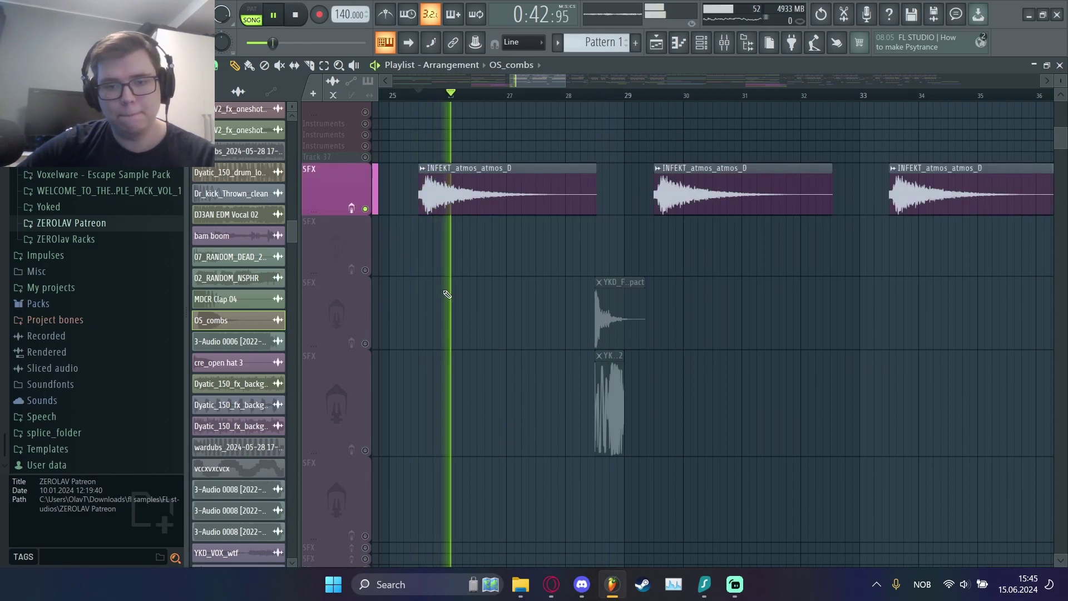
key("space")
left_click(365, 208, "ctrl")
scroll(537, 334, "up", 10)
scroll(556, 278, "down", 9)
Isolate the SFX tracks with YKD_FX_Glitch Impact and YKD_FX_Glitch Riser 442 and play them from their start in bar 28
left_click(597, 97)
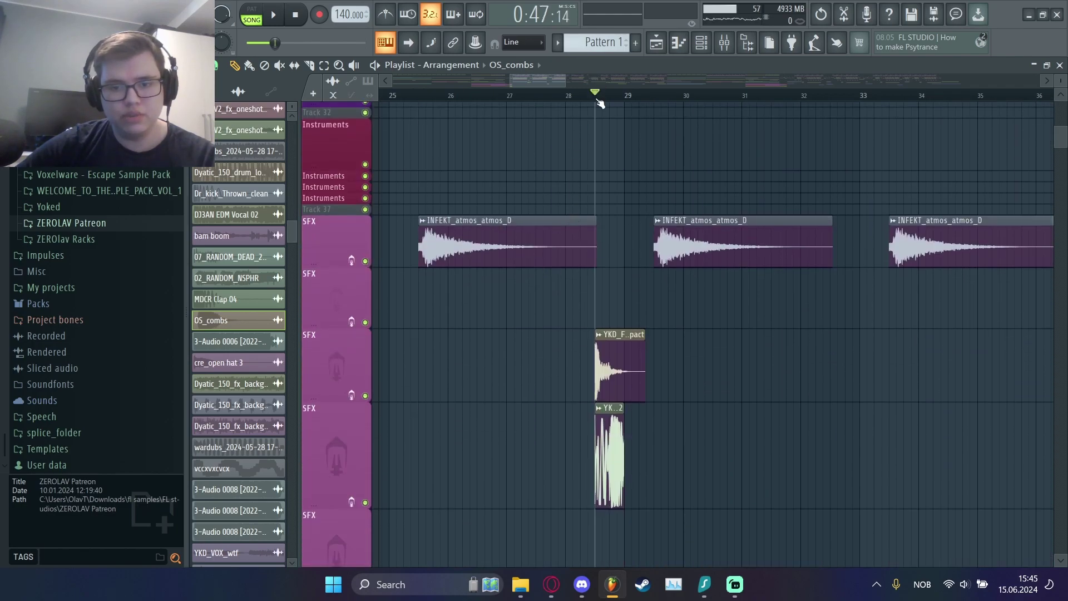
mouse_move(564, 81)
left_mouse_down()
mouse_move(525, 80)
mouse_move(547, 81)
left_mouse_up()
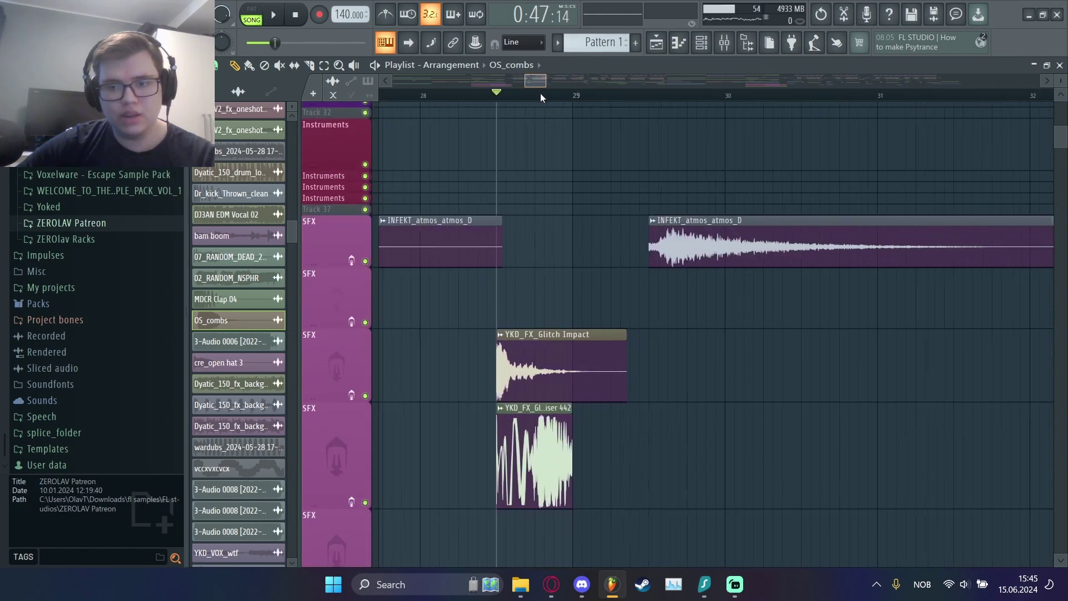
scroll(503, 426, "up", 8)
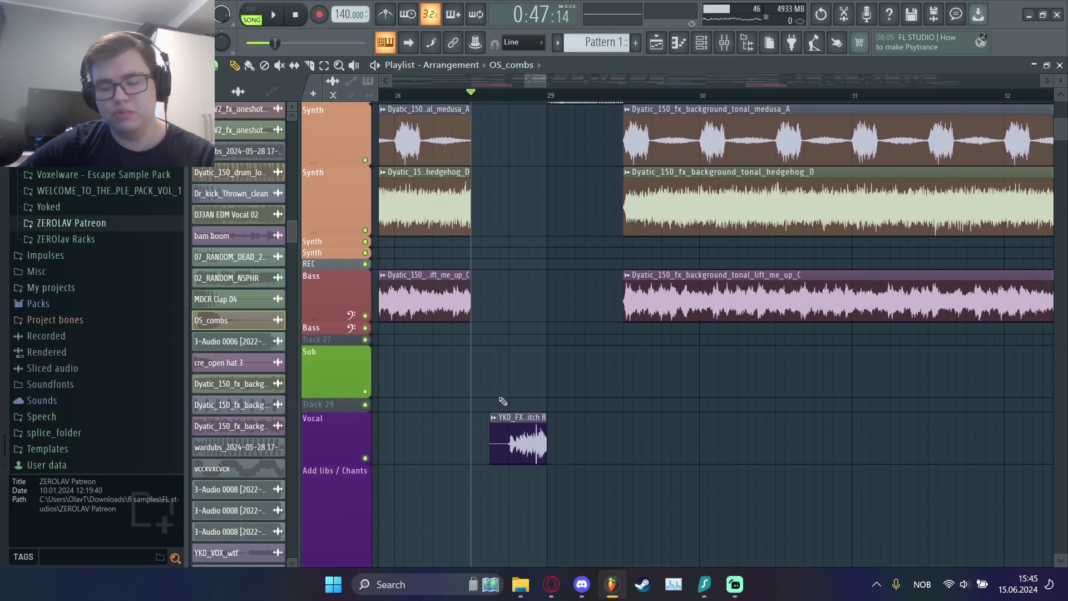
scroll(503, 401, "down", 8)
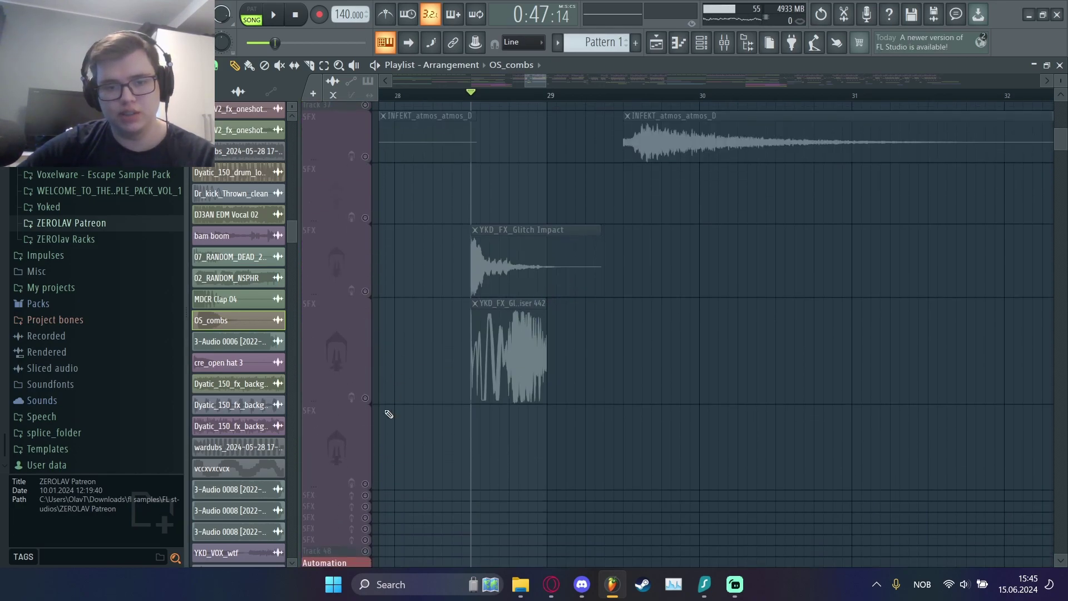
left_click(366, 399)
left_click(366, 292)
key("space")
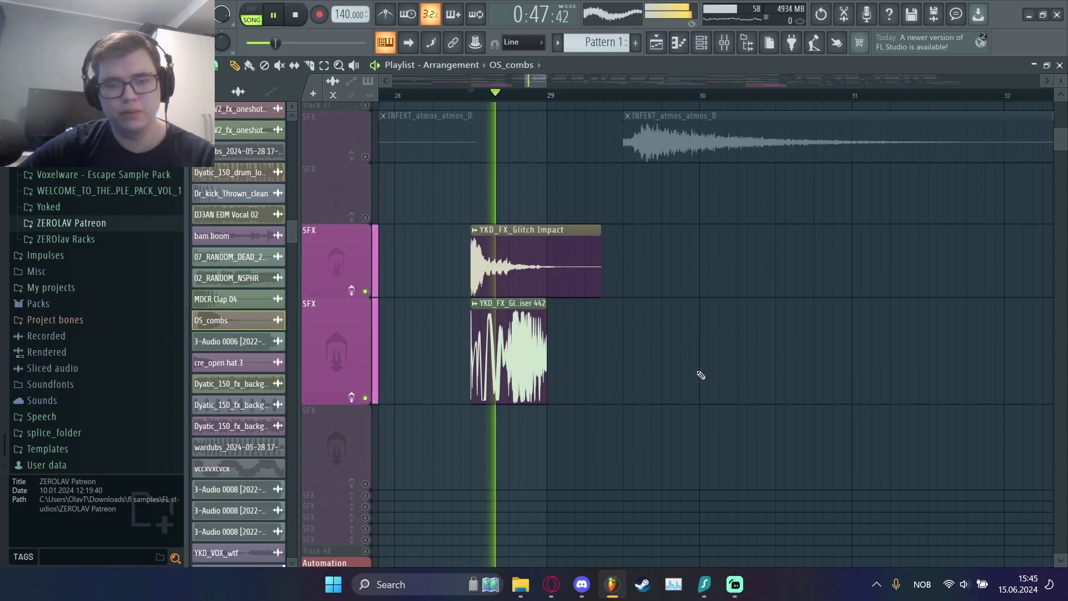
key("space")
Play the full mix from mid bar 32 and view its drum, sidechain, synth and automation tracks
scroll(682, 381, "up", 4)
key("space")
scroll(682, 381, "down", 3)
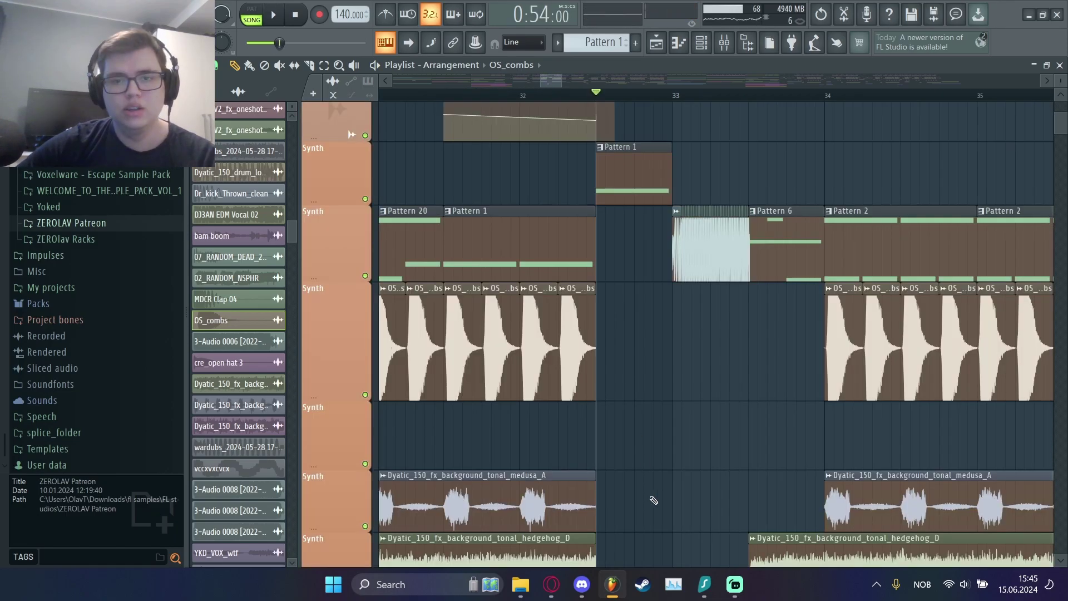
scroll(673, 456, "up", 5)
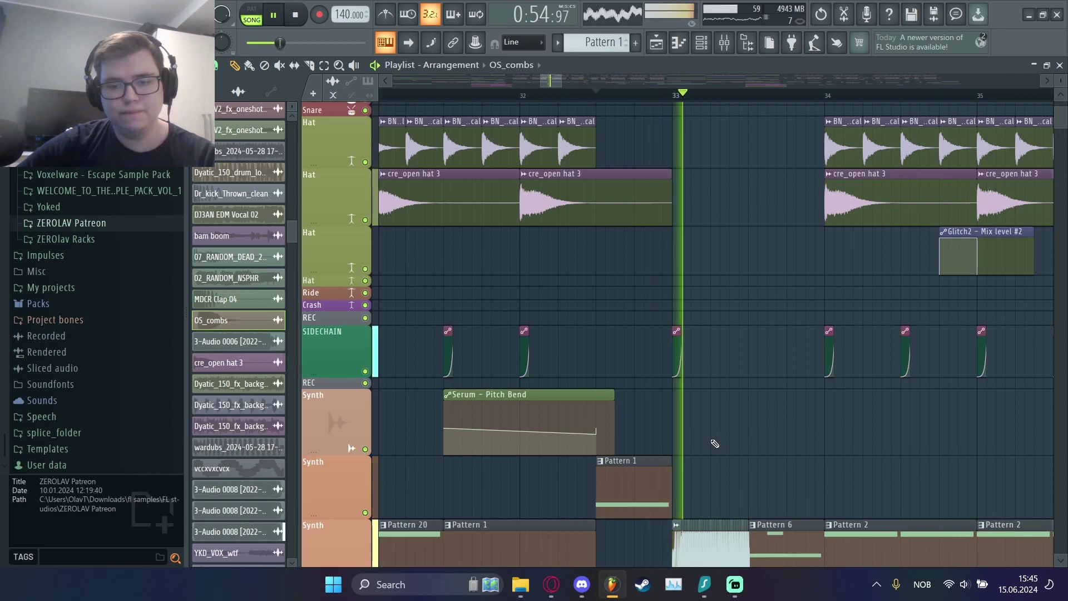
scroll(716, 437, "down", 6)
scroll(717, 439, "down", 6)
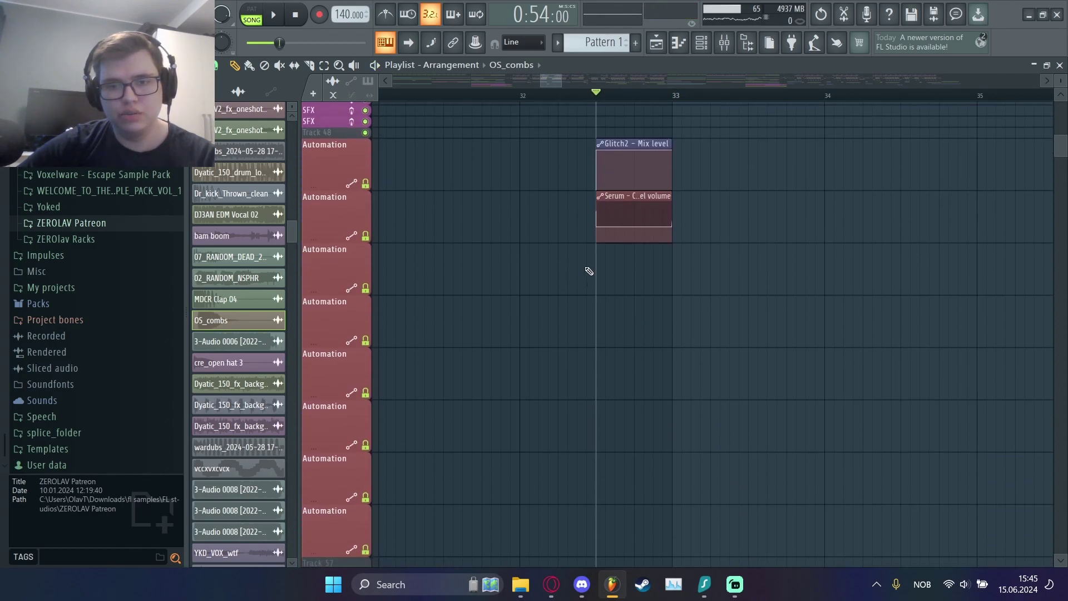
Compare the bar 32 section with the Glitch2 mix level automation track muted and re-enabled
left_click(368, 185)
key("space")
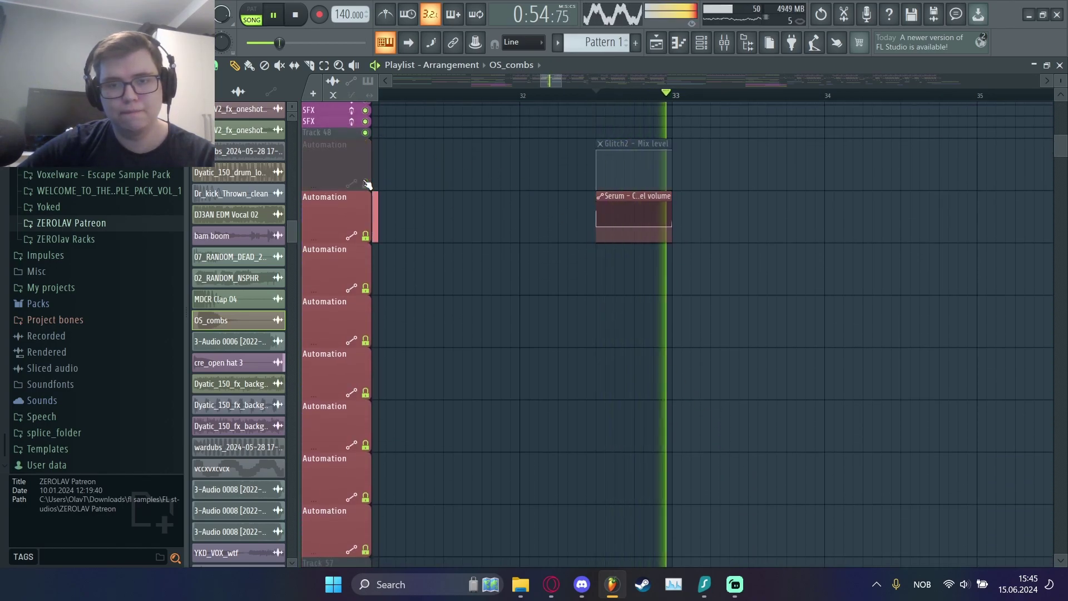
key("space")
left_click(368, 185)
key("space")
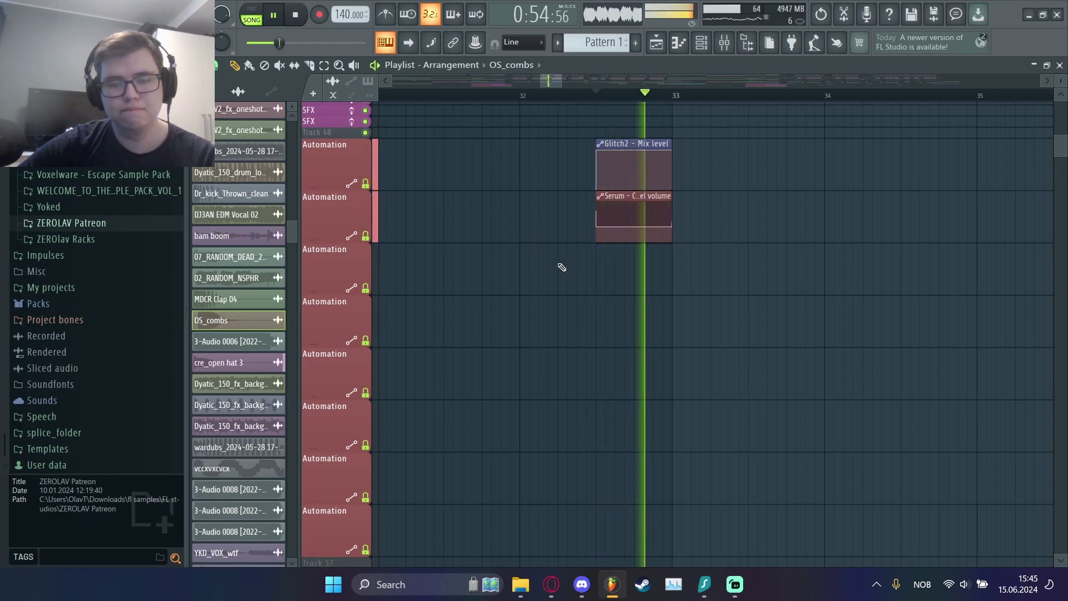
key("space")
Inspect the Glitch2 effect on the SIDECHAIN mixer track, then close it
key("F9")
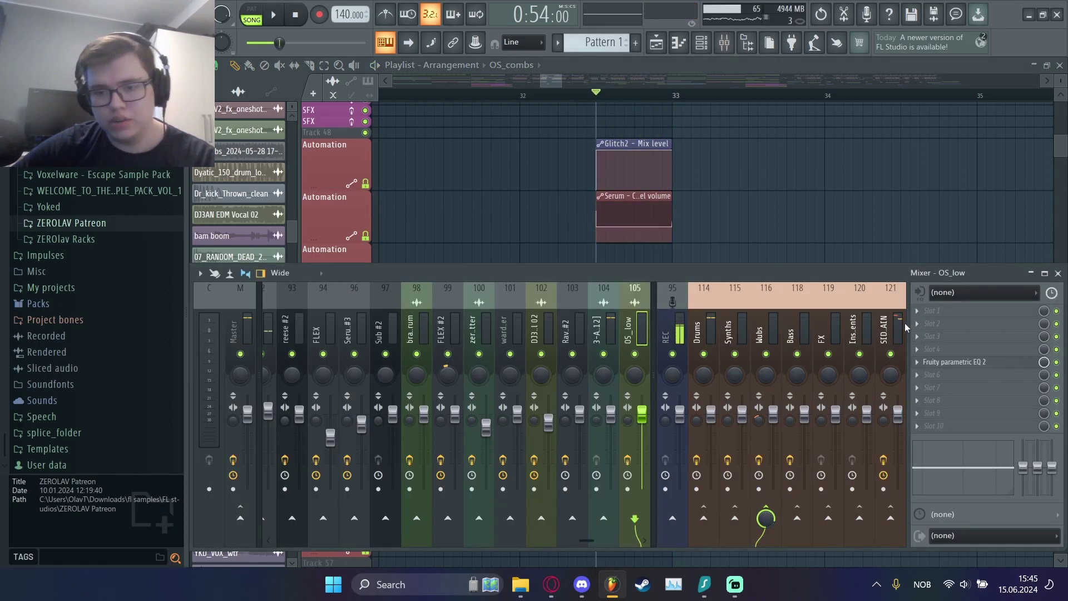
left_click(904, 329)
left_click(952, 373)
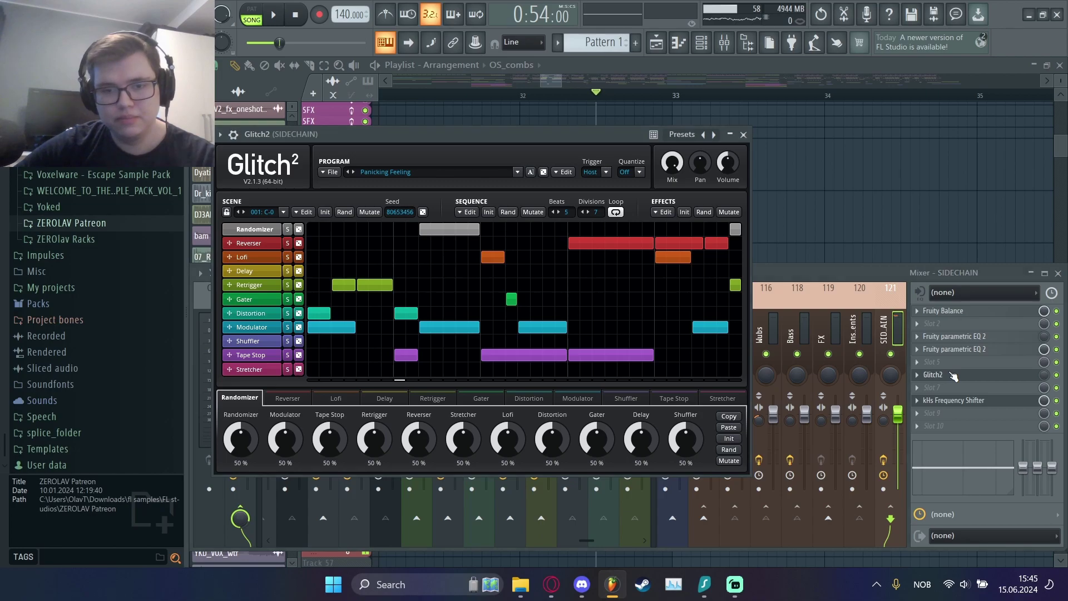
key("Escape")
Play the full arrangement from bar 33 and follow its hat, synth and background layers
left_click_drag(560, 81, 567, 83)
scroll(551, 225, "up", 4)
scroll(551, 225, "up", 10)
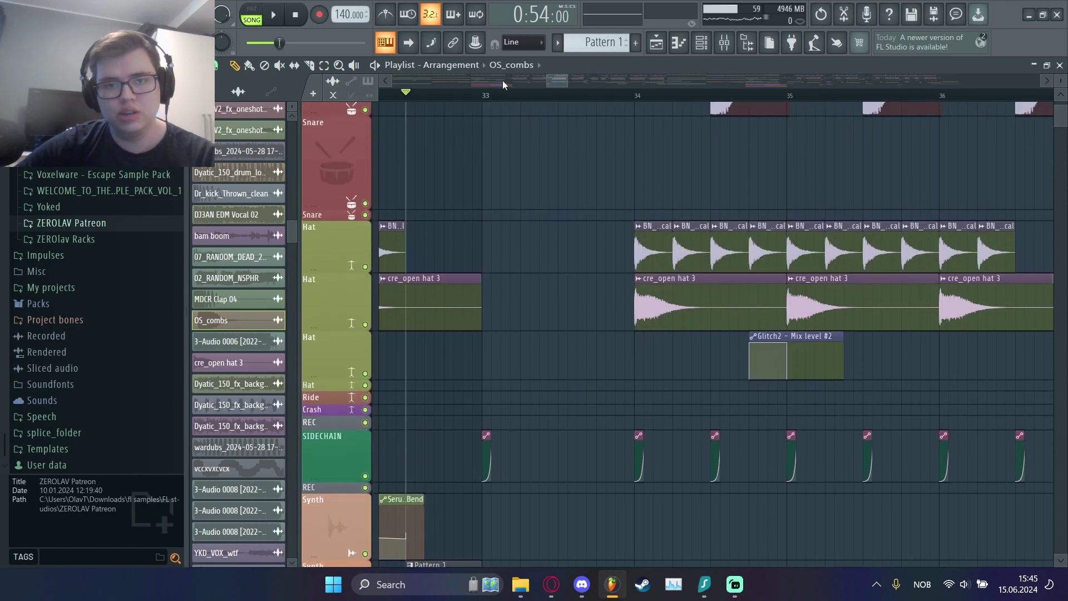
left_click(481, 98)
key("space")
left_click_drag(558, 81, 562, 81)
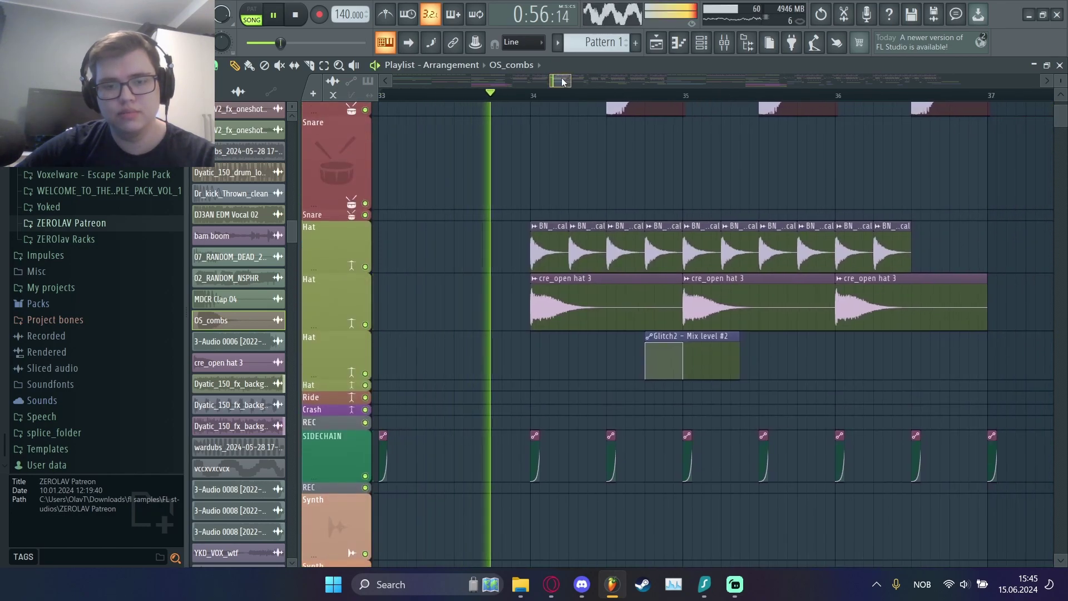
scroll(563, 386, "down", 6)
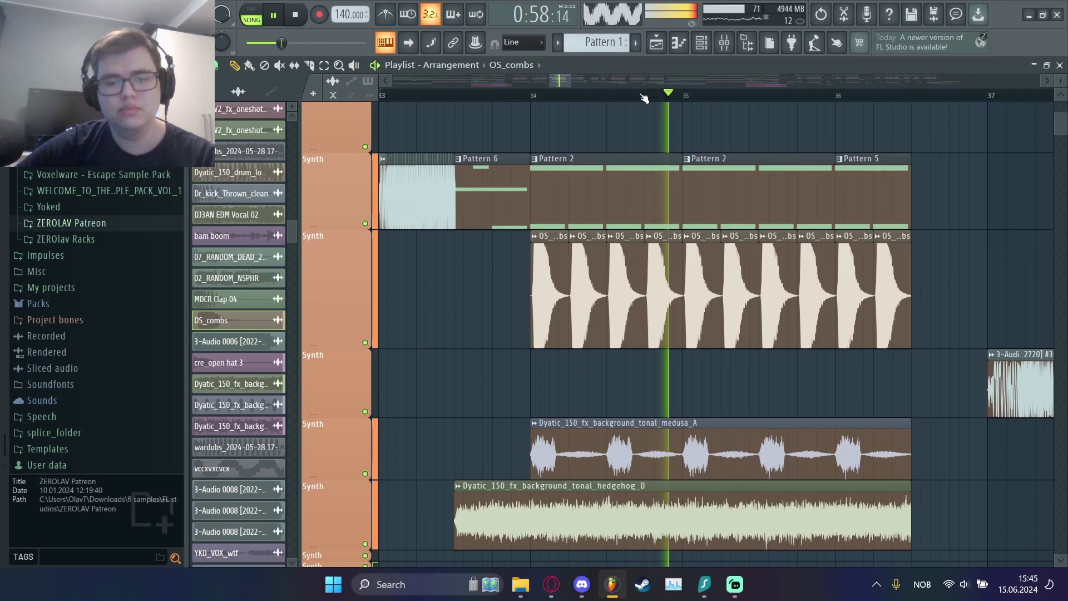
mouse_move(562, 80)
left_mouse_down()
mouse_move(572, 80)
mouse_move(545, 86)
mouse_move(599, 85)
mouse_move(545, 81)
mouse_move(567, 86)
left_mouse_up()
key("space")
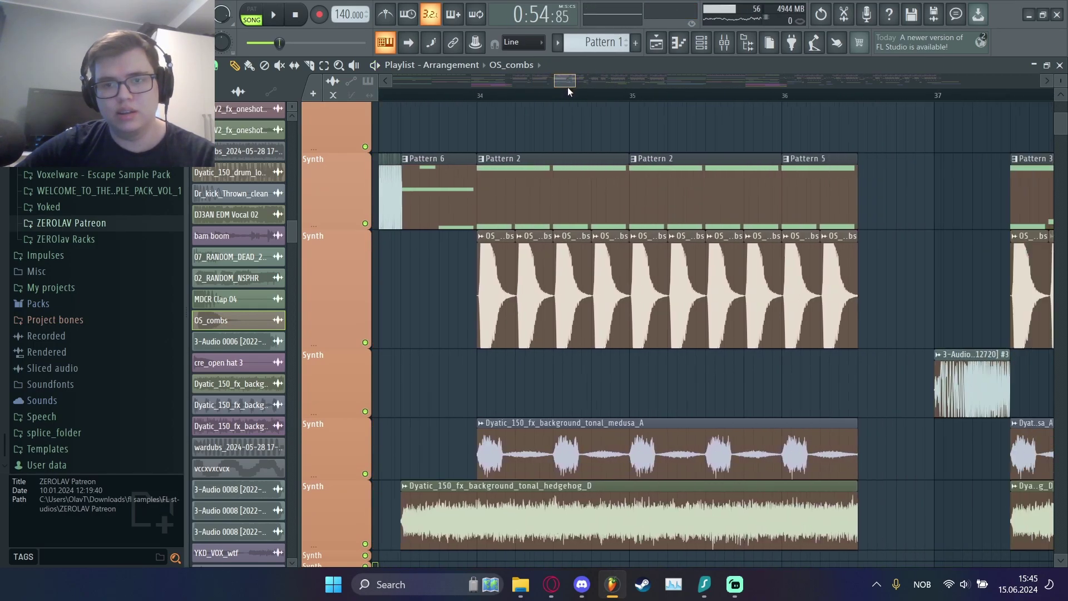
Play the section after bar 34 and examine its synth, background, bass and sub clips
key("space")
scroll(543, 385, "down", 5)
key("space")
scroll(543, 385, "down", 5)
scroll(543, 381, "up", 10)
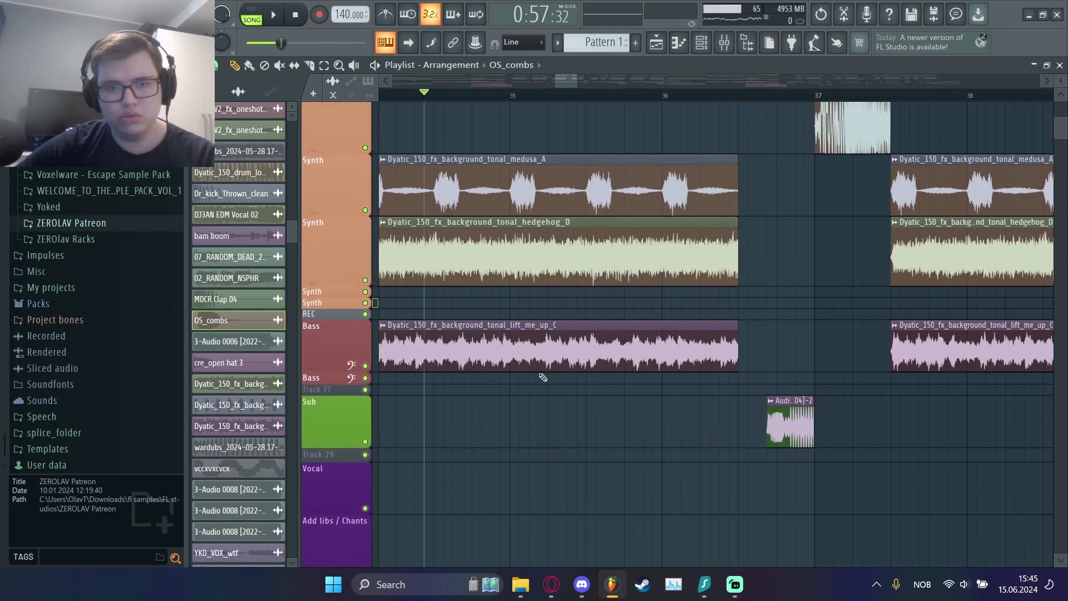
scroll(543, 377, "up", 6)
Play the arrangement on toward bar 40 and review the sidechain, pitch bend and synth pattern clips
key("space")
mouse_move(577, 78)
left_mouse_down()
mouse_move(562, 78)
mouse_move(574, 82)
left_mouse_up()
key("space")
scroll(572, 467, "down", 8)
scroll(572, 467, "up", 5)
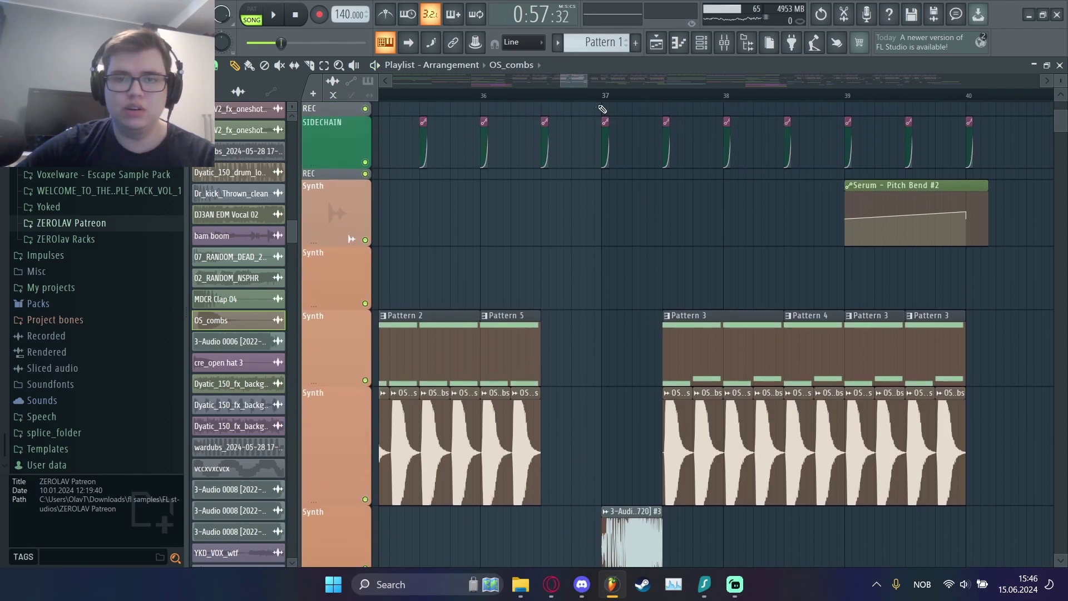
scroll(529, 108, "down", 3)
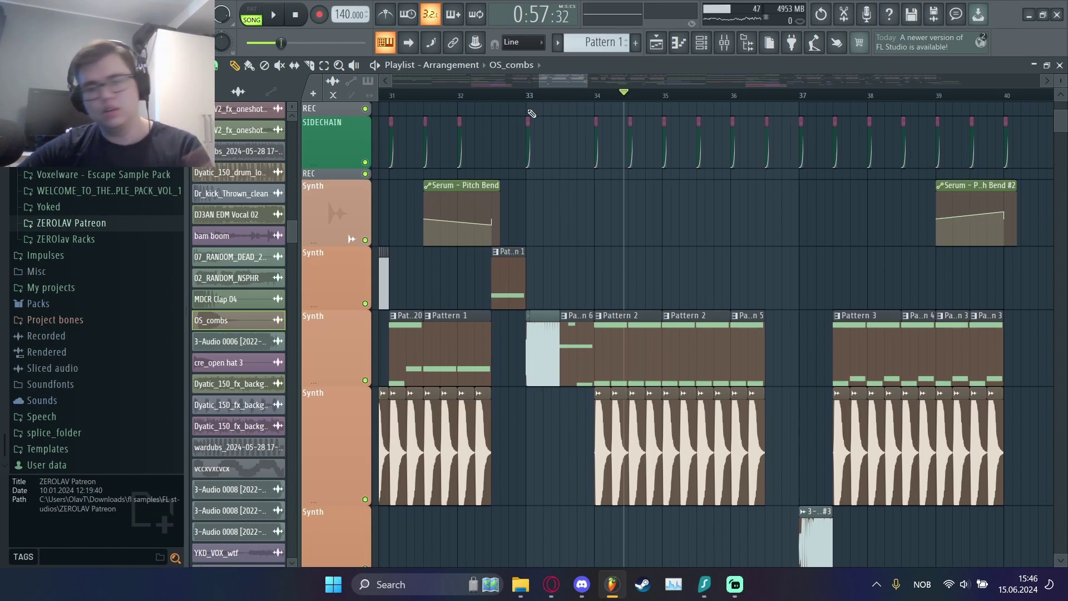
Play the isolated Synth track after bar 37 and view Pattern 3's Serum #7 channel in the piano roll
key("space")
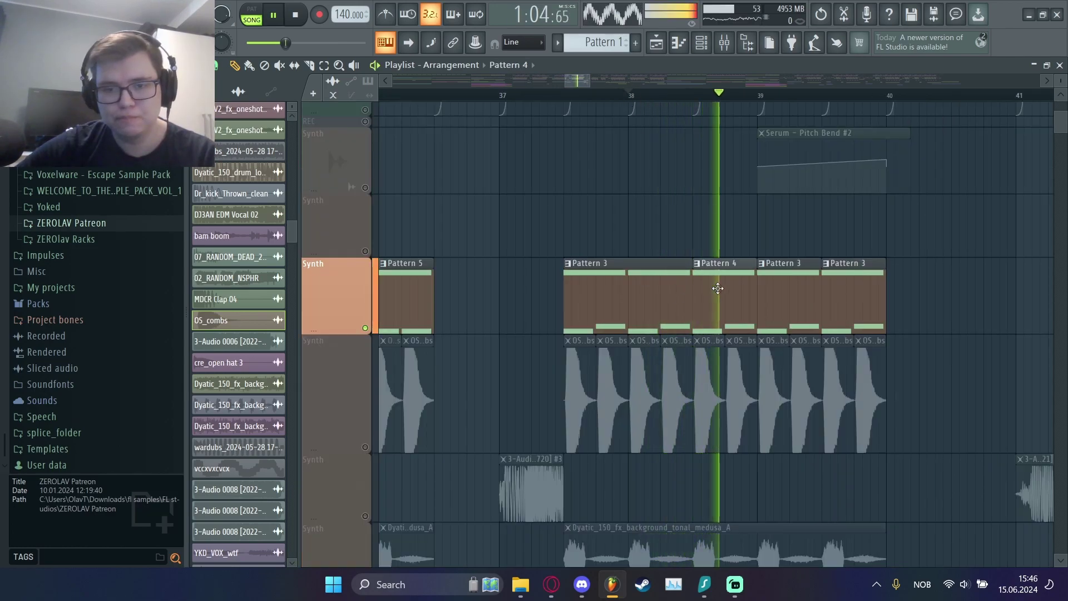
double_click(685, 284)
left_click(502, 64)
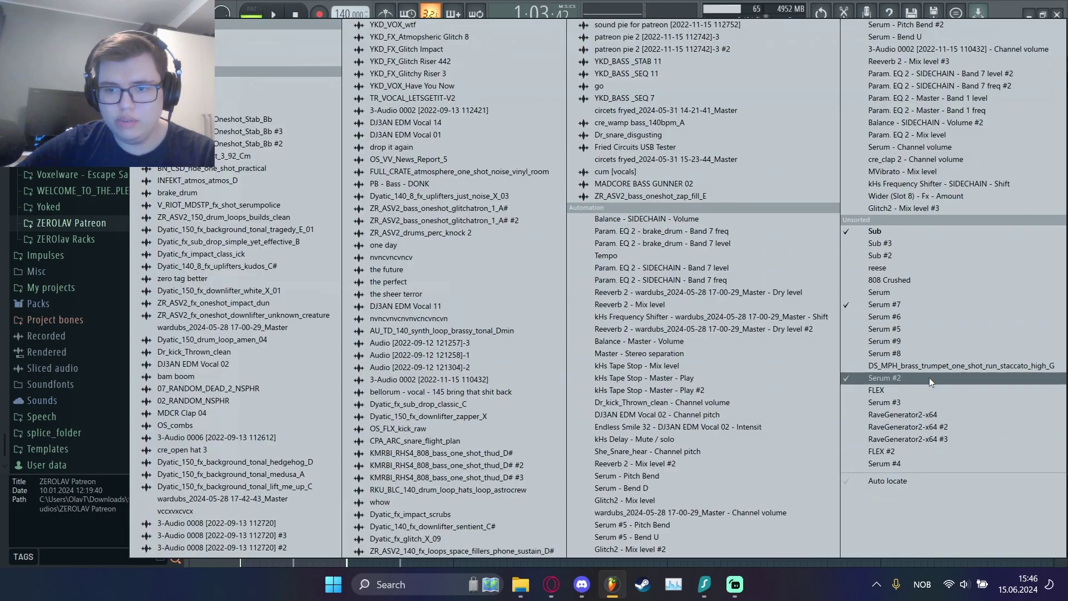
left_click(893, 306)
key("Escape")
Open the Serum #7 instrument, dismiss its missing-file message and inspect its oscillators and LFO 1
left_click(685, 223)
left_click(729, 314)
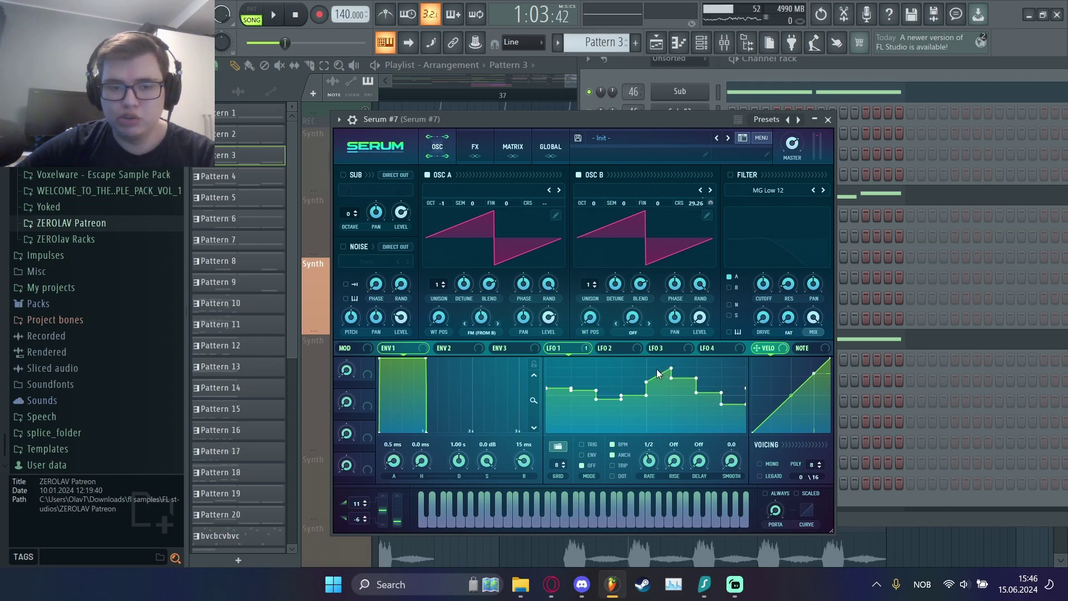
left_click(330, 304)
Isolate the Synth track with Pattern 7 and Pattern 12, play it from mid bar 41 and show the channel rack
left_click_drag(584, 82, 592, 82)
right_click(365, 328)
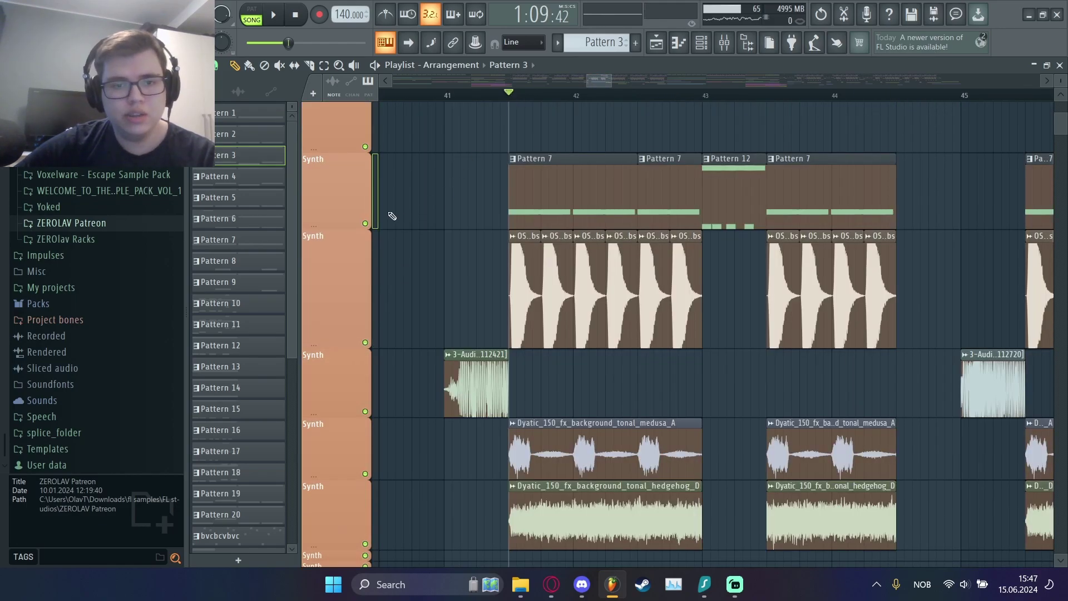
right_click(366, 224)
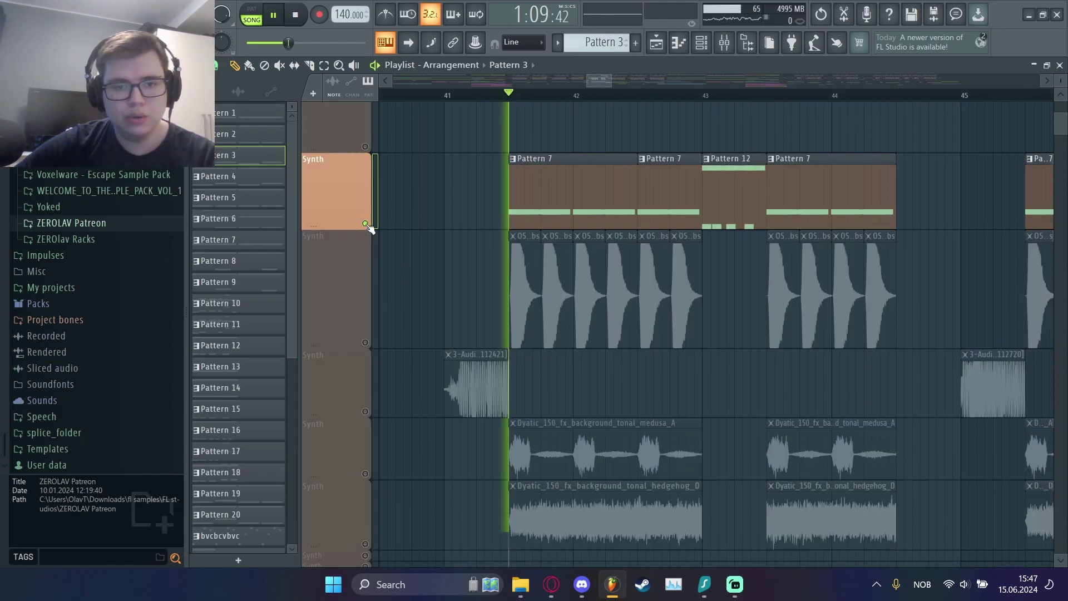
key("space")
key("space")
left_click(701, 43)
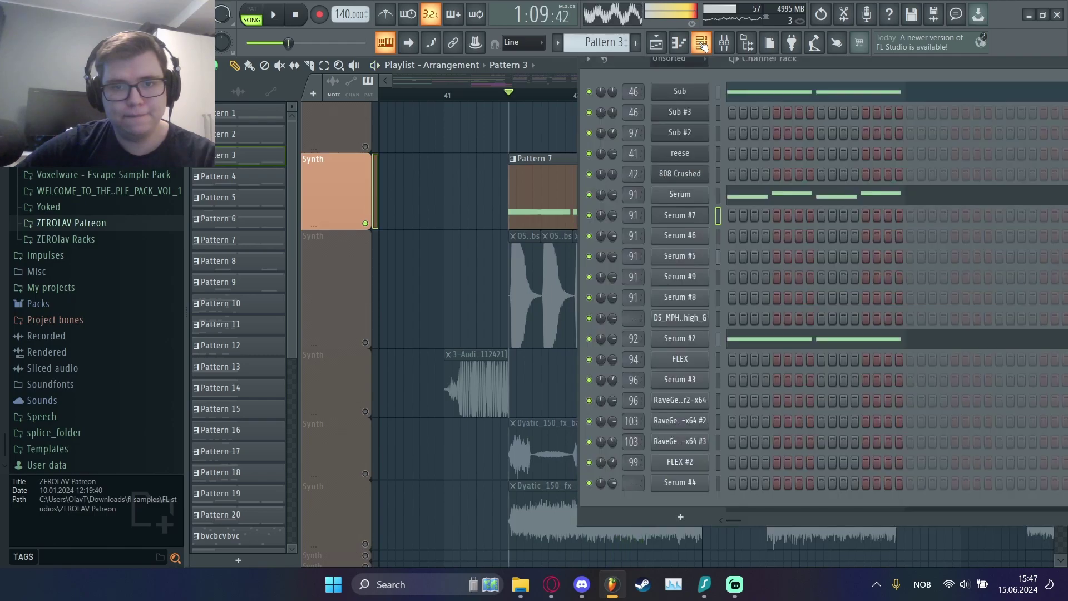
key("space")
View Pattern 7's Serum #5 notes in the piano roll and try resizing them
double_click(565, 219)
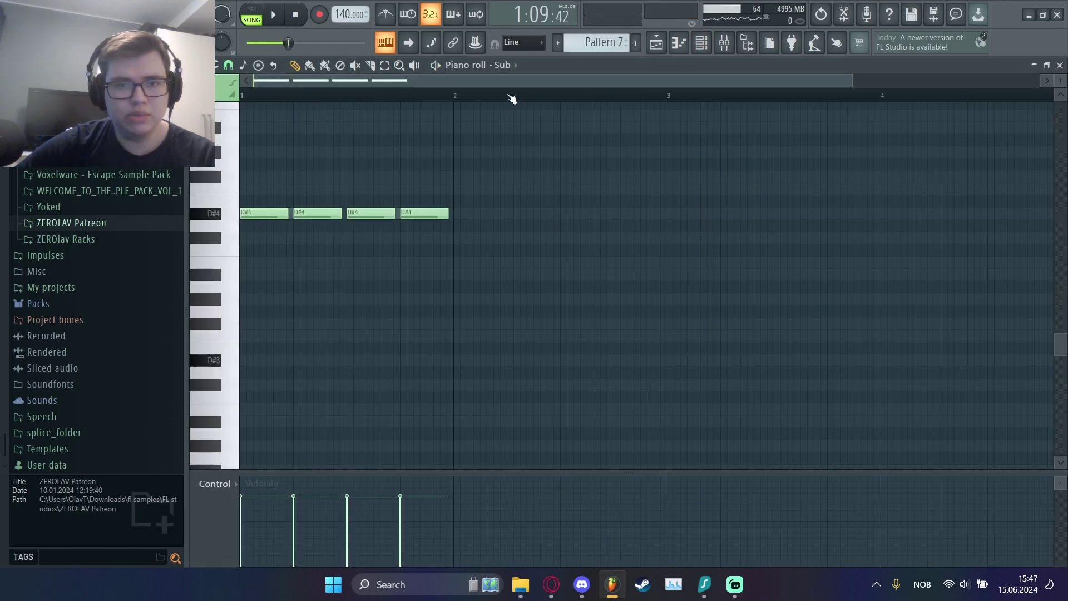
left_click(502, 65)
left_click(878, 329)
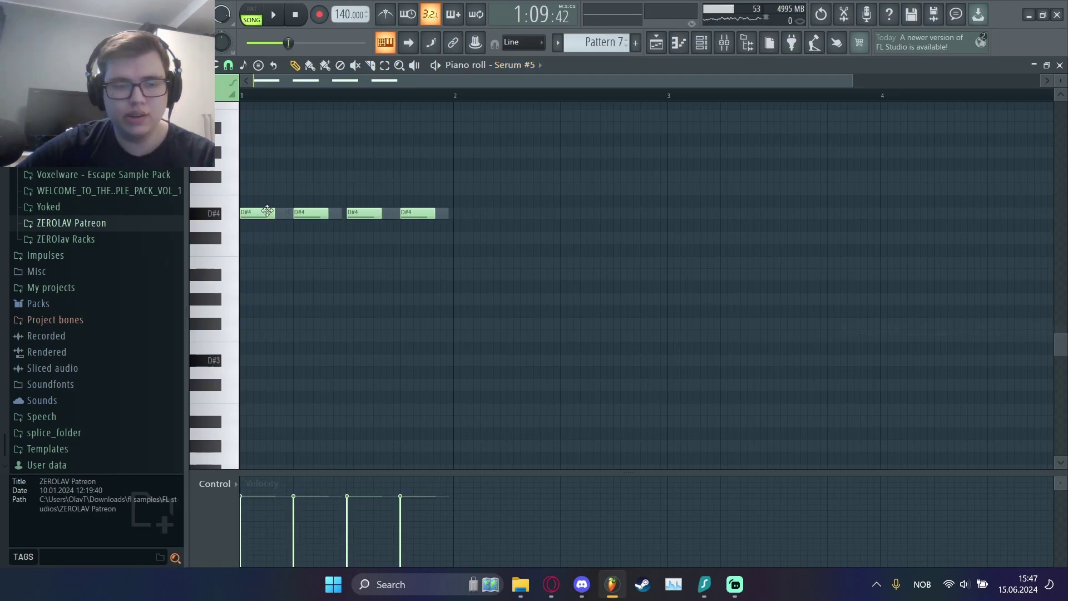
left_click_drag(455, 172, 283, 210)
key("space")
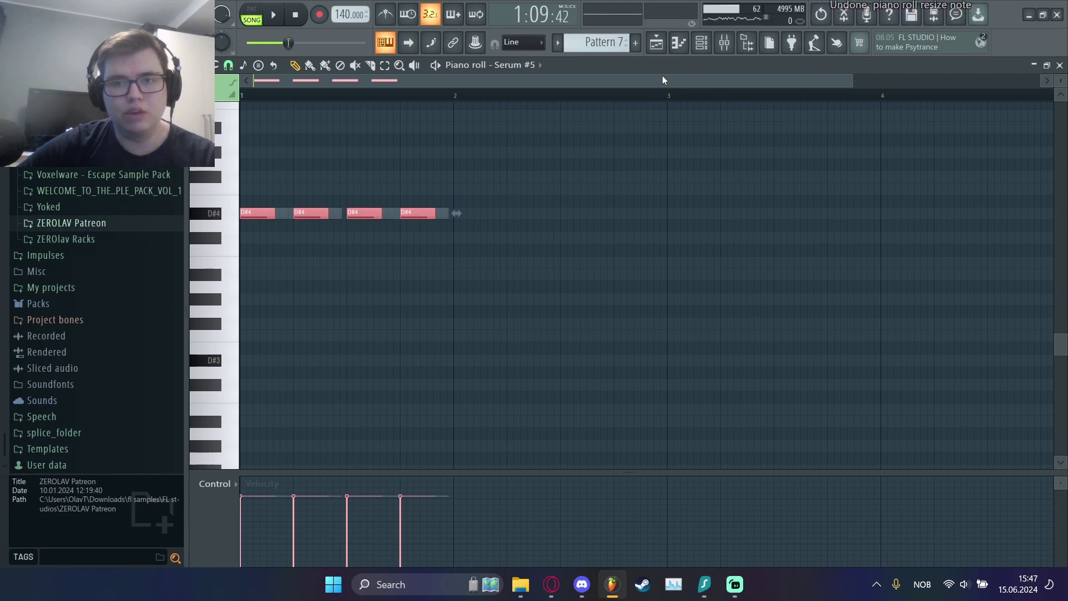
Play the isolated Pattern 7 section and open Serum #5 from the channel rack, dismissing its missing-file message, to inspect its LFO 1
key("space")
left_click(702, 42)
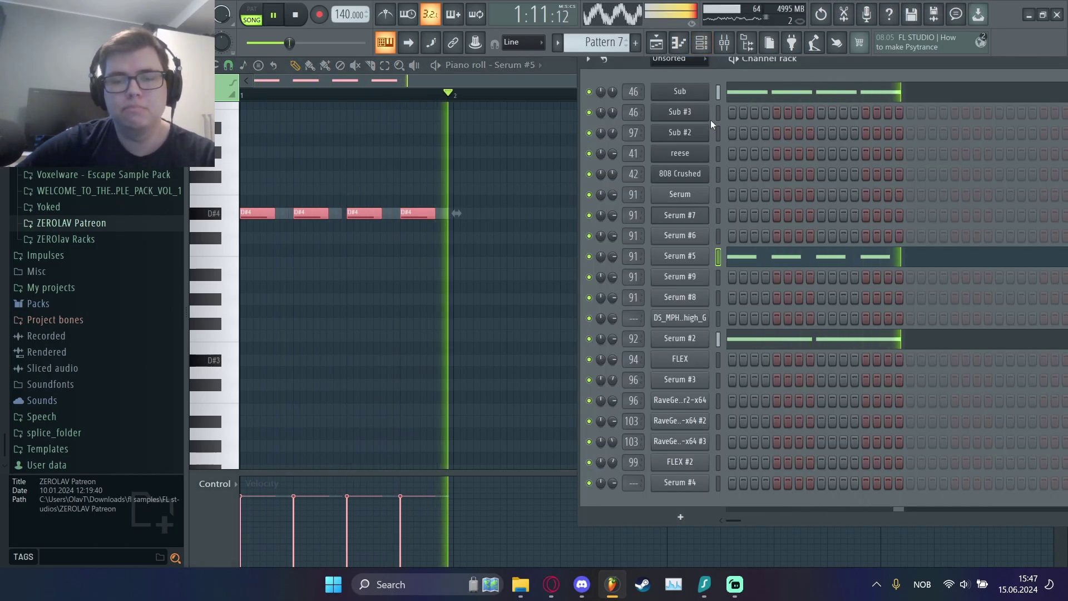
left_click(680, 256)
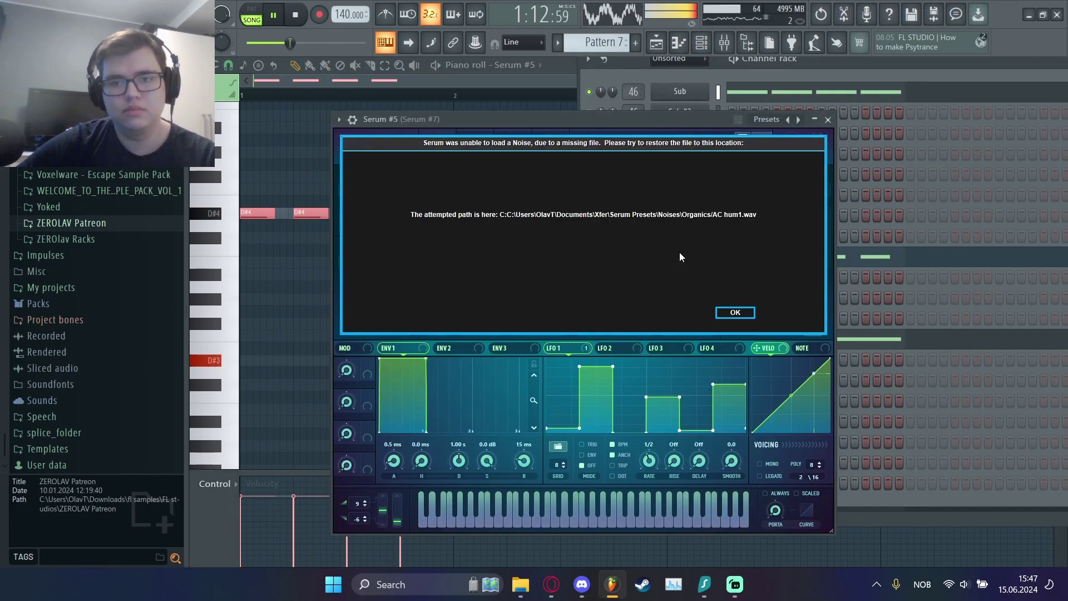
left_click(725, 308)
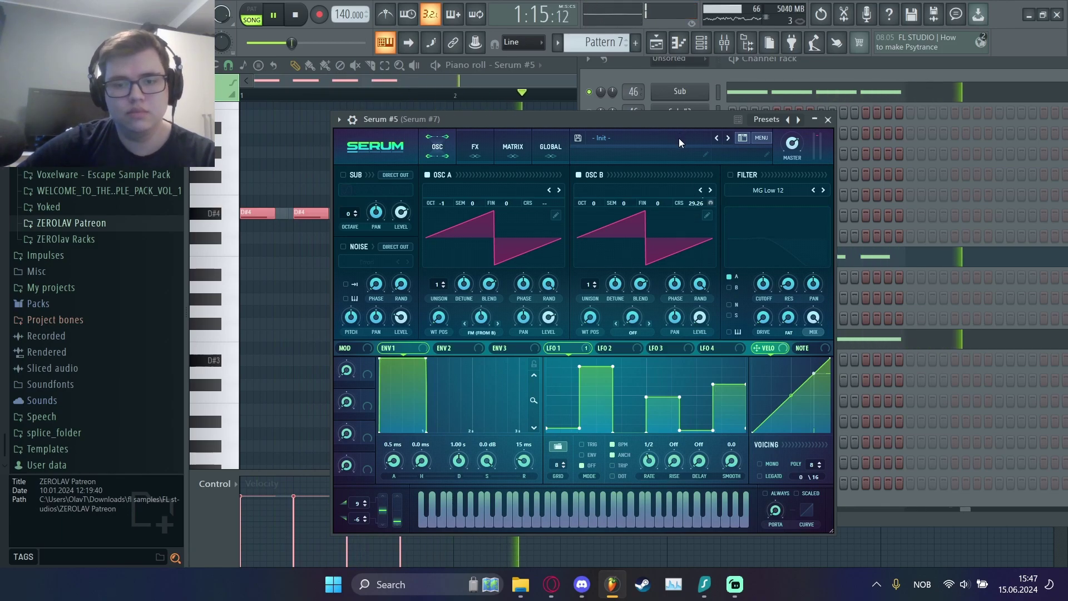
Return to the playlist, isolate the Sub track and play its bass clips from mid bar 41
key("space")
key("F5")
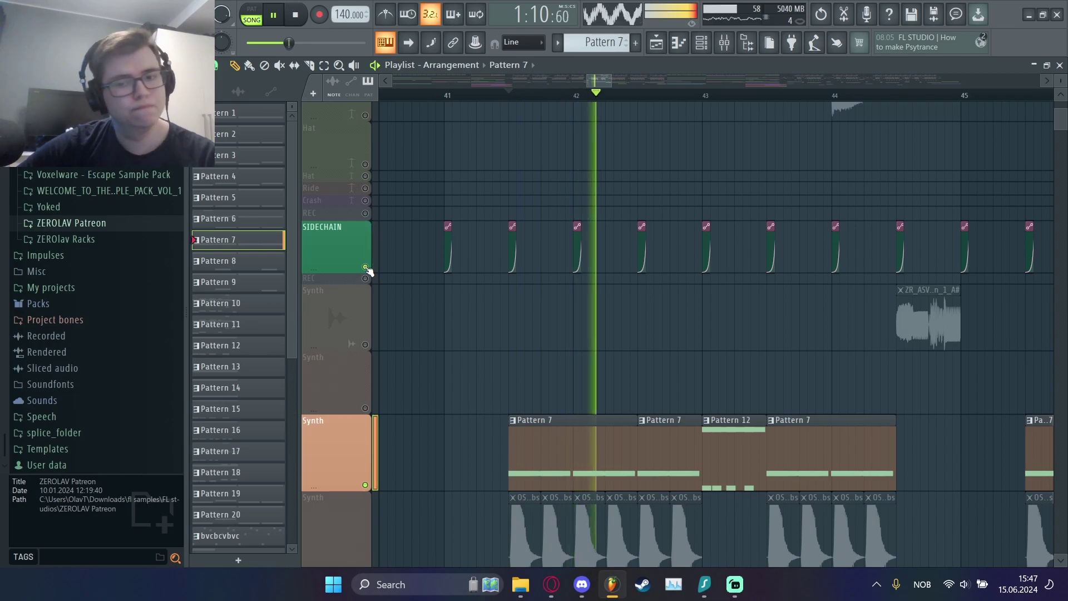
scroll(389, 312, "down", 8)
key("space")
scroll(415, 317, "up", 4)
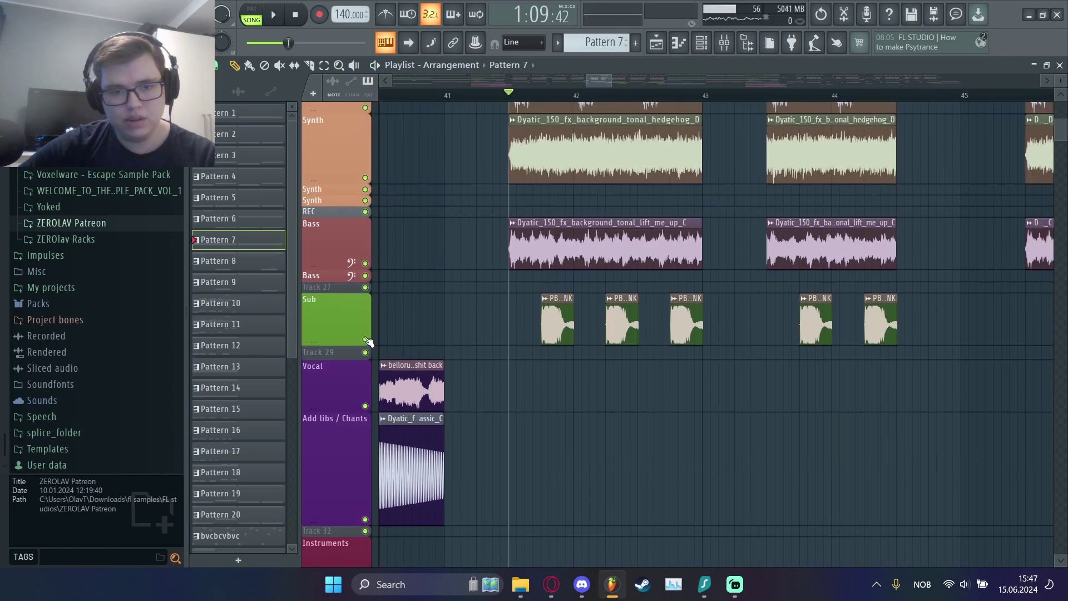
right_click(366, 340)
left_click_drag(611, 80, 602, 79)
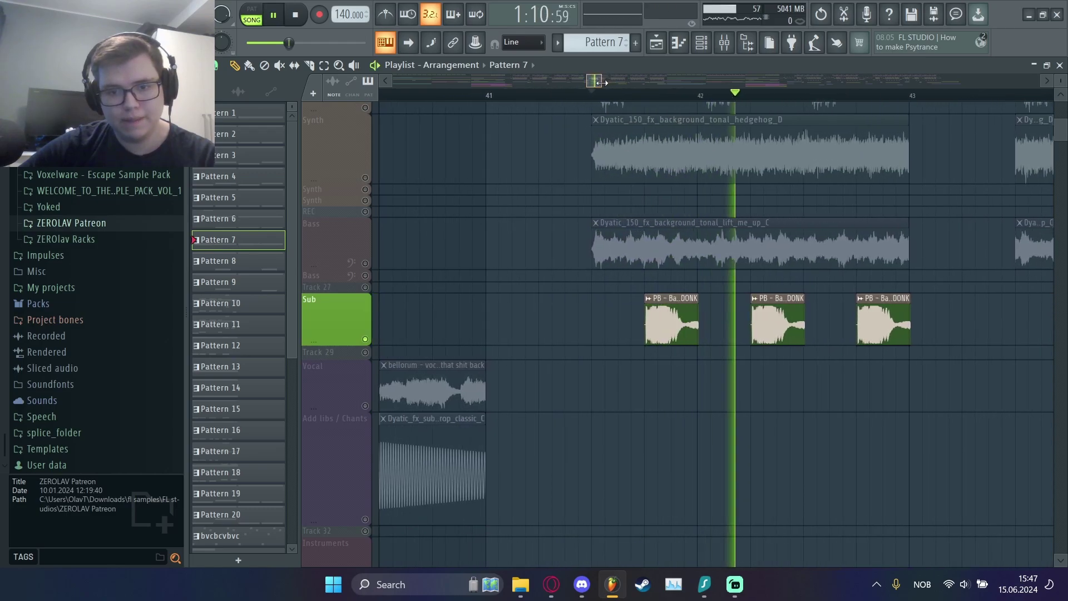
key("space")
Open the PB - Bass - DONK audio clip from the Sub track, inspect its waveform and close it
left_click(682, 331)
double_click(681, 329)
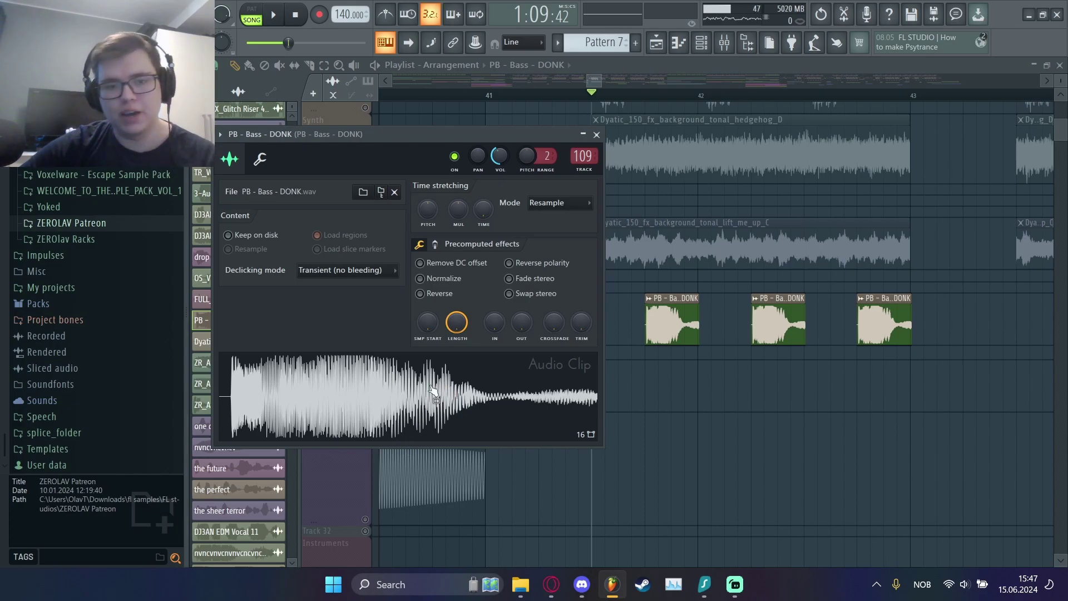
left_click(597, 134)
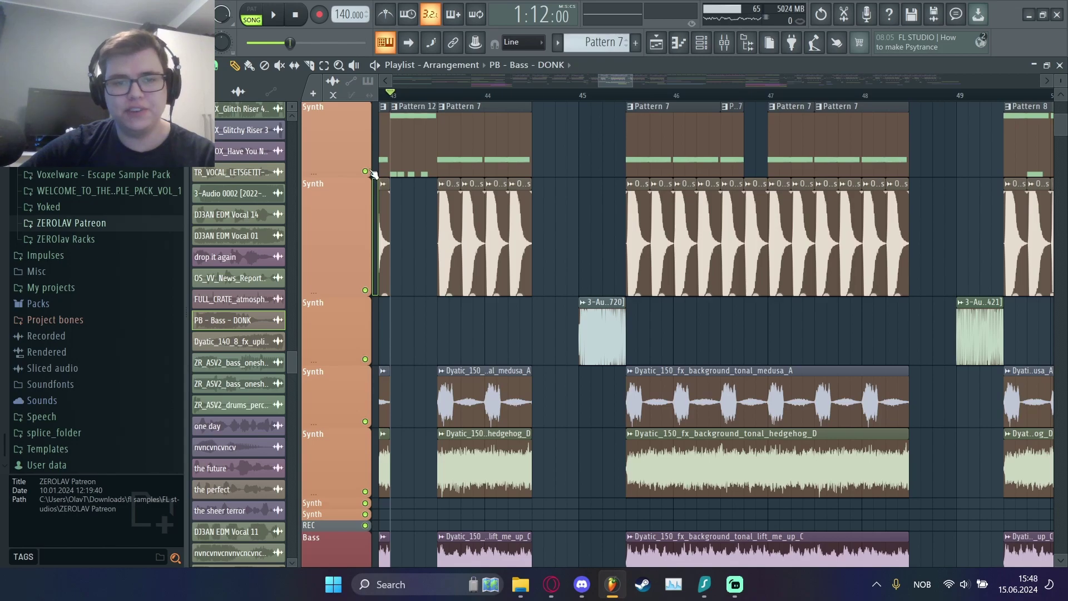
Play the isolated Synth track from bar 43, then open the ZR_ASV2_bass_oneshot_glitchatron_1_A# clip at mid bar 44, inspect it and close it
key("space")
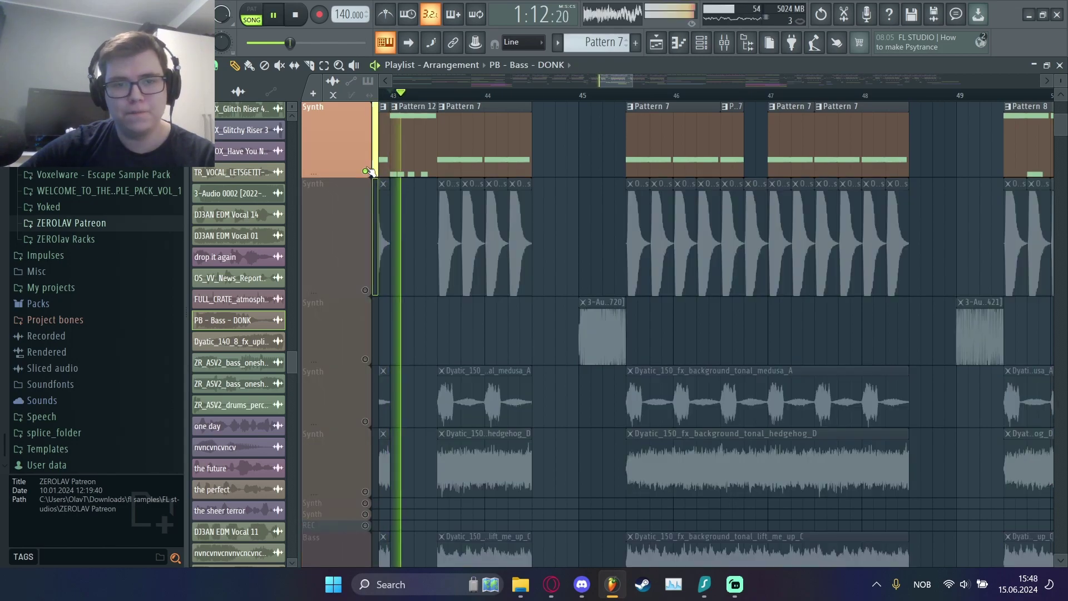
mouse_move(623, 80)
left_mouse_down()
mouse_move(597, 78)
mouse_move(616, 79)
left_mouse_up()
scroll(549, 345, "up", 5)
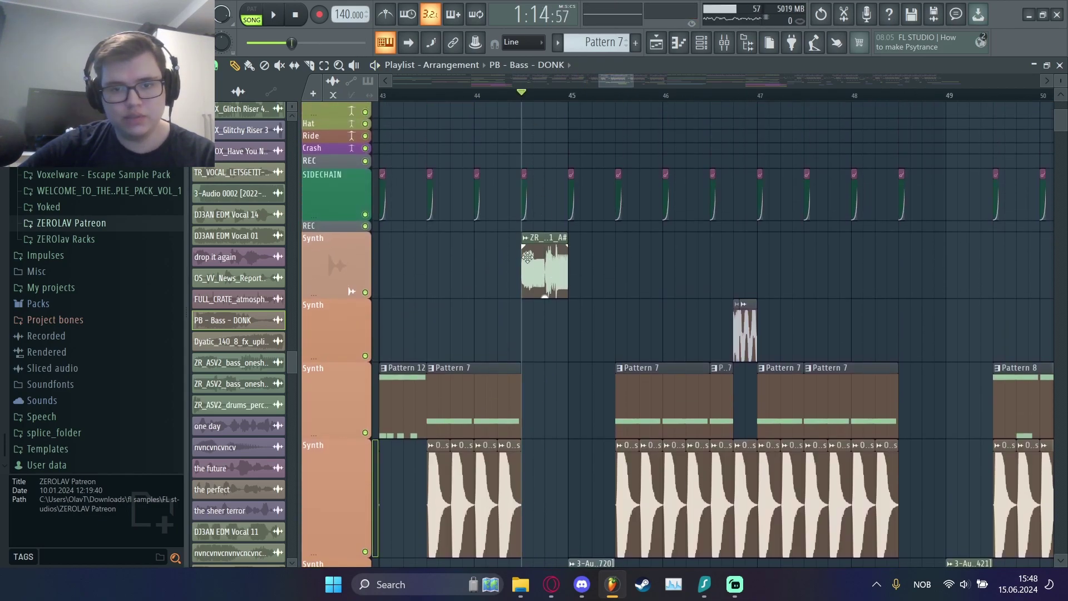
double_click(529, 255)
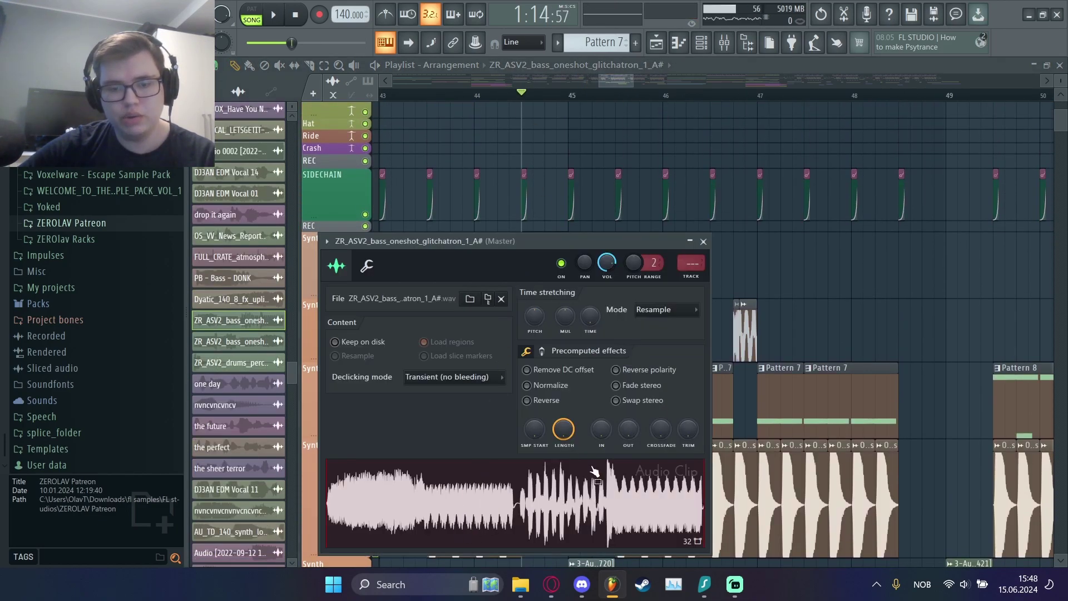
left_click(703, 241)
Play the arrangement's section from bar 57 and continue from bar 65, reviewing its synth and drum tracks
key("space")
left_click(681, 81)
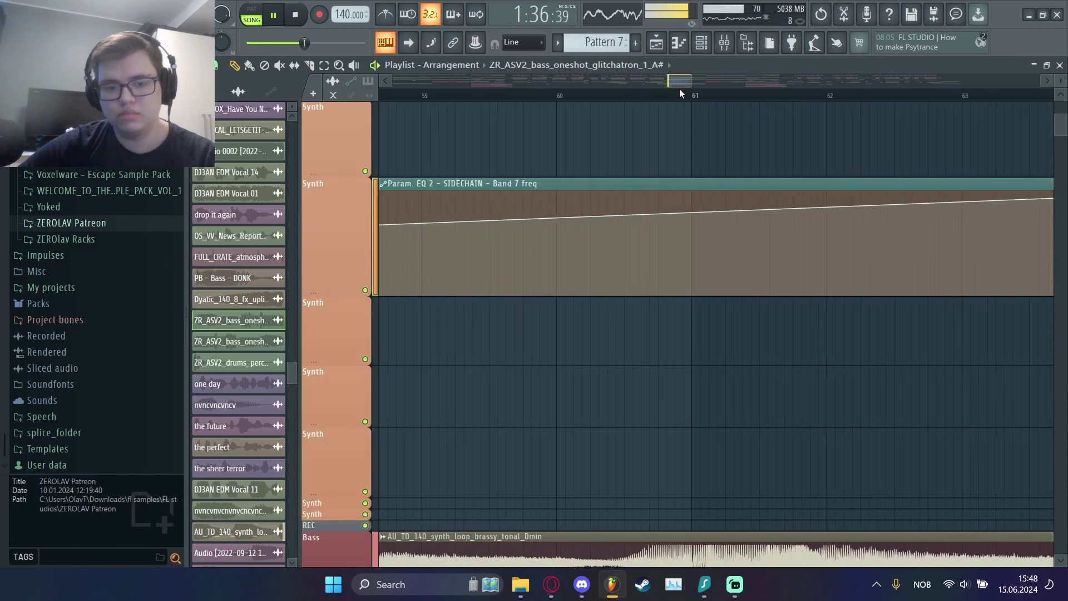
left_click_drag(685, 83, 772, 111)
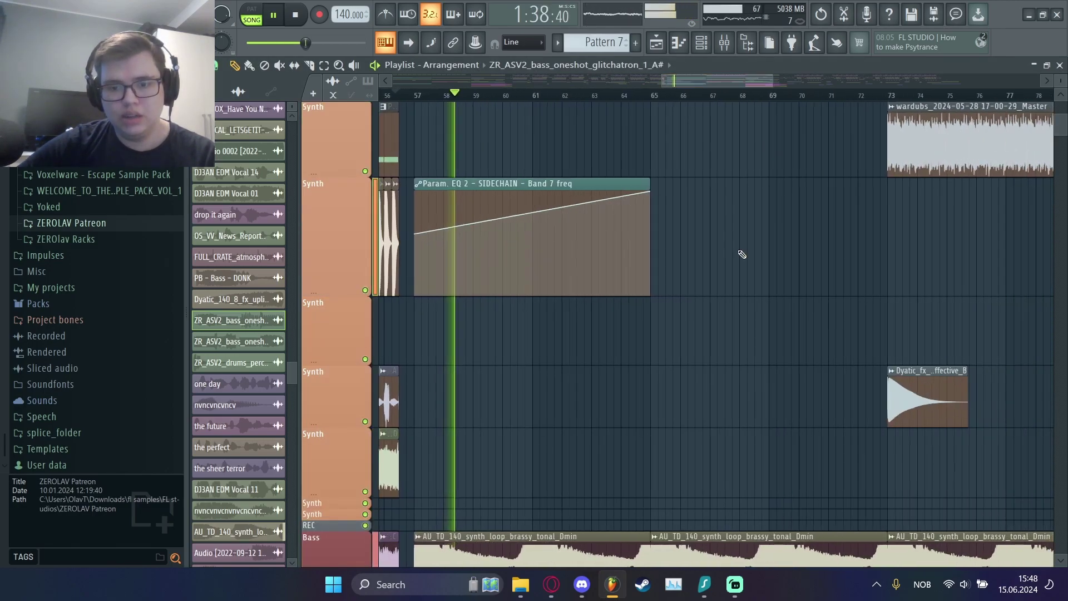
scroll(679, 425, "down", 10)
scroll(679, 424, "up", 10)
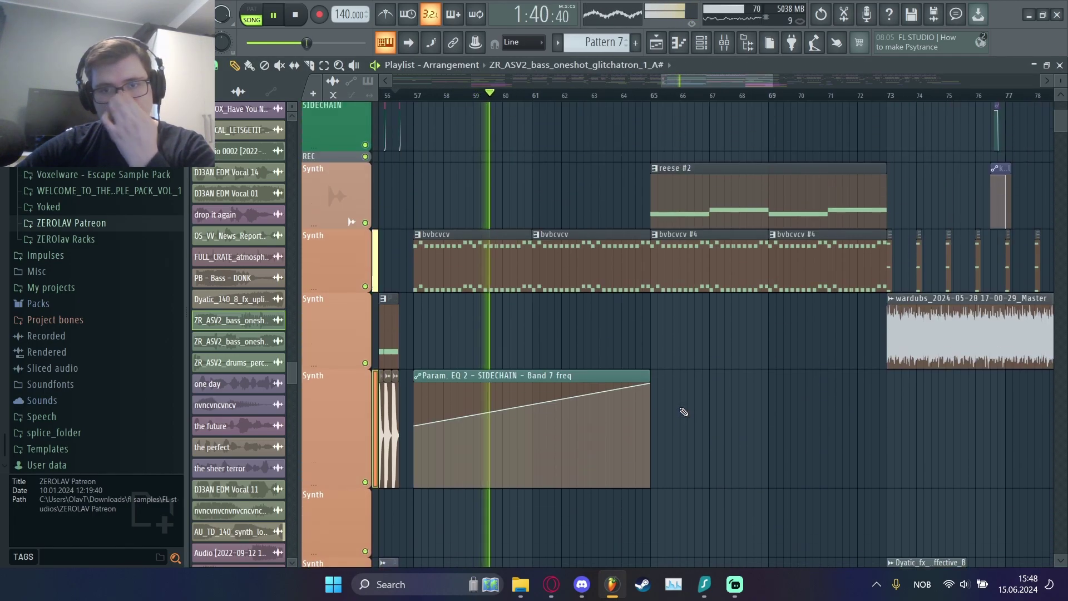
left_click(653, 95)
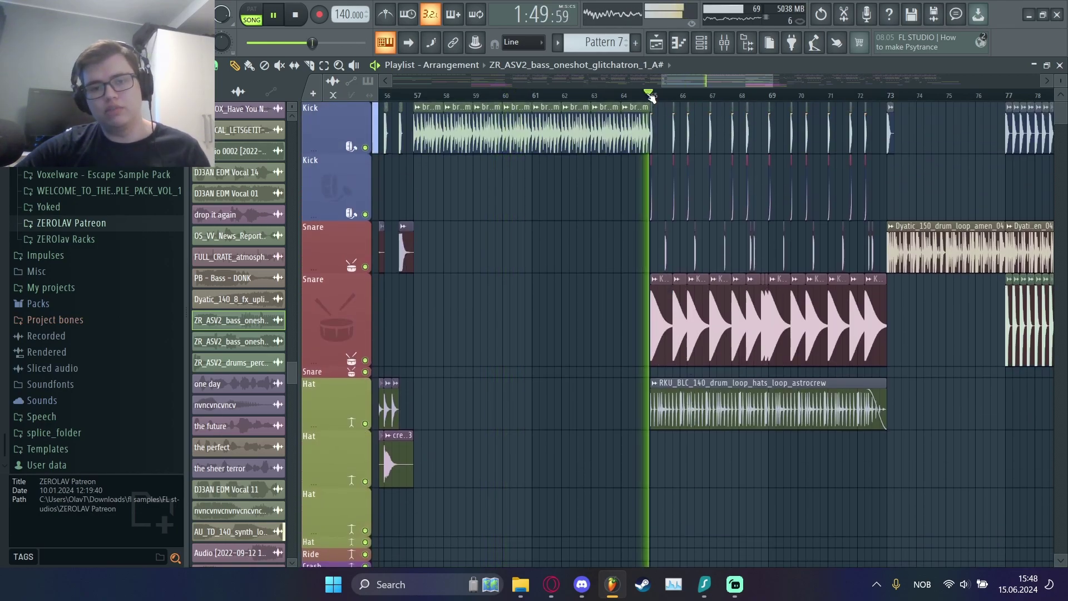
left_click_drag(769, 84, 685, 80)
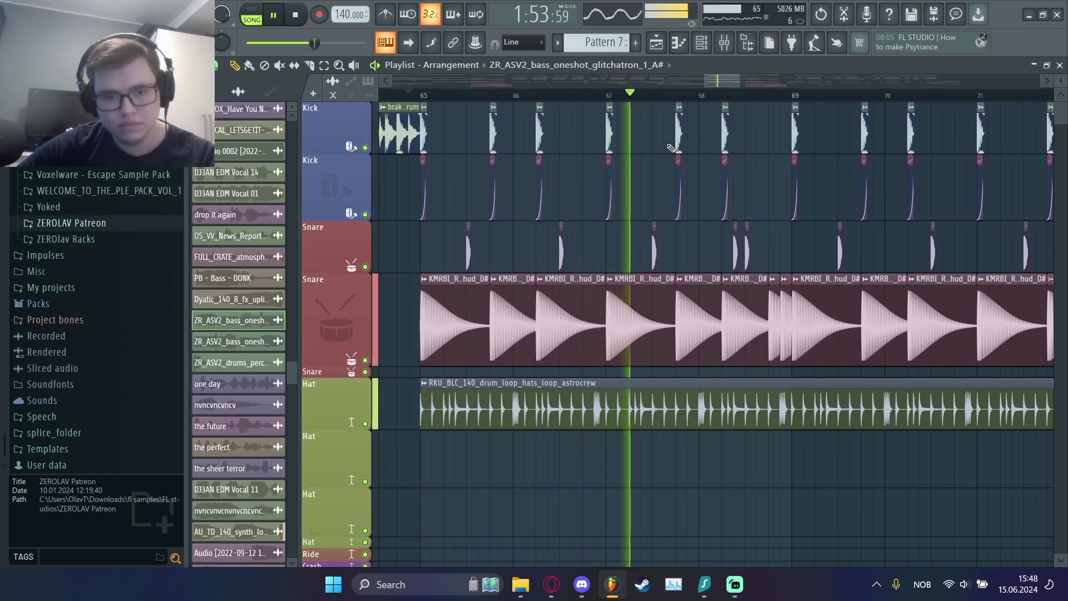
Isolate the Kick, Snare and first Hat tracks, play them from bar 65 and open the CPA_ARC_snare_flight_plan clip
left_click(355, 387, "ctrl")
left_click(355, 279, "ctrl")
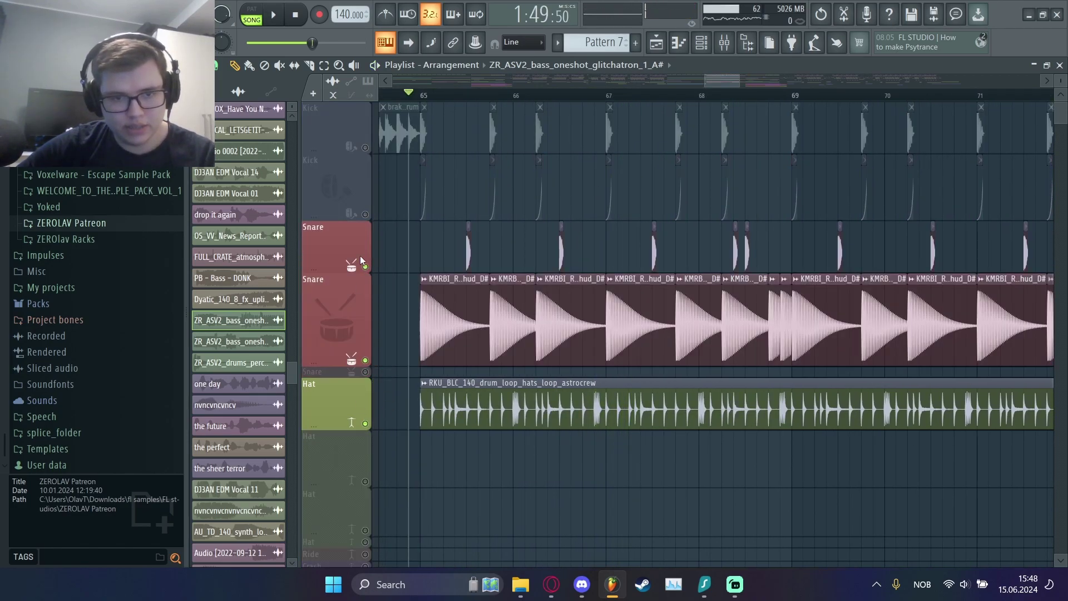
left_click(365, 214)
left_click(365, 147)
key("space")
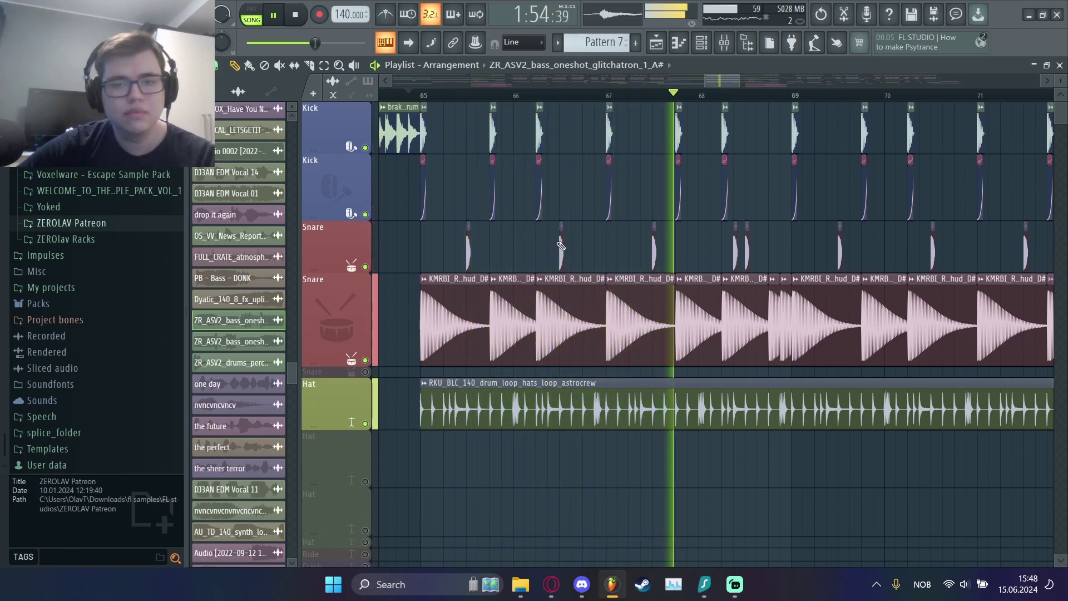
double_click(654, 248)
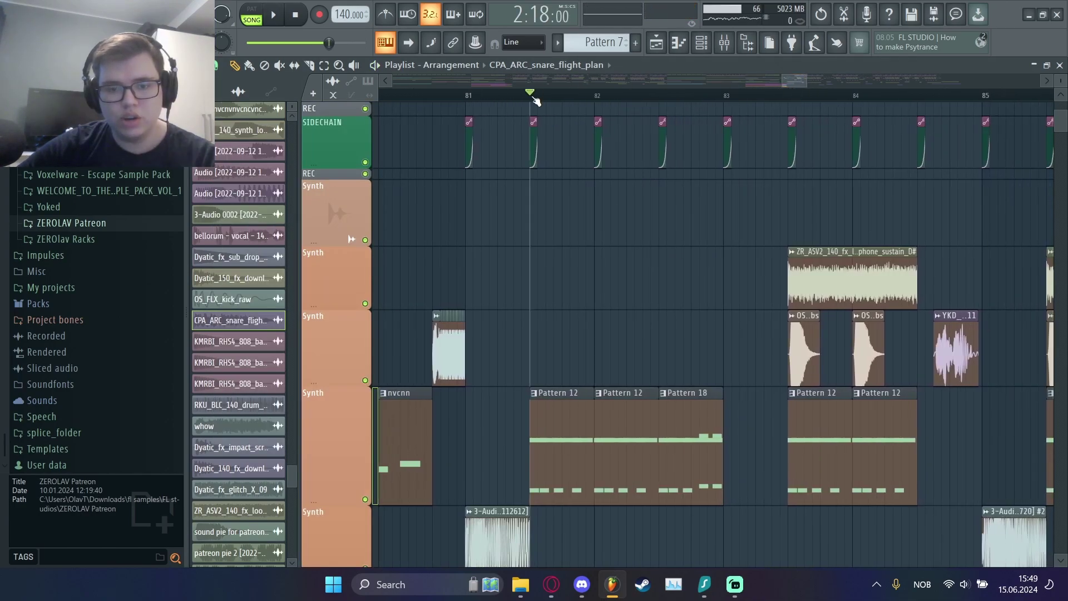
Isolate the Synth track with Pattern 12 and Pattern 18, play it from mid bar 81, and restore all tracks during playback
scroll(390, 234, "down", 5)
left_click(365, 240, "ctrl")
key("space")
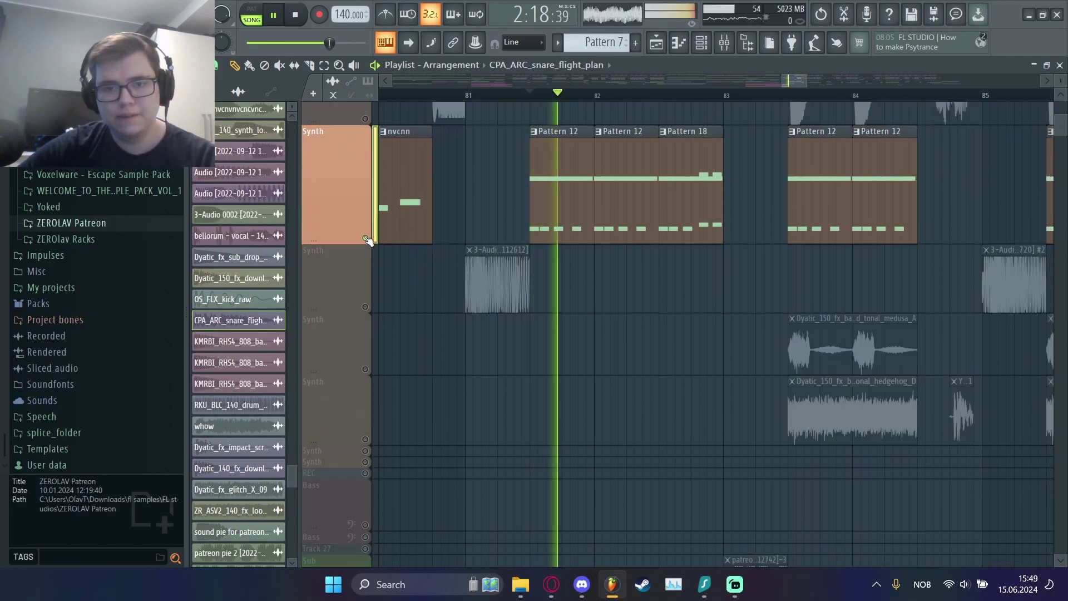
left_click(365, 240, "ctrl")
scroll(539, 312, "down", 5)
scroll(541, 313, "up", 4)
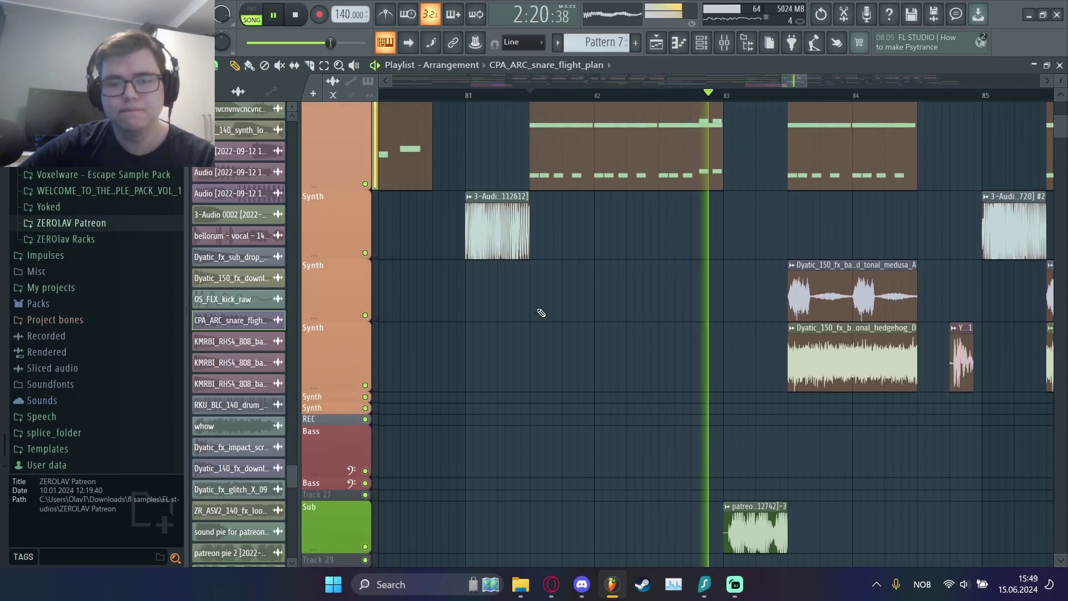
scroll(556, 278, "up", 3)
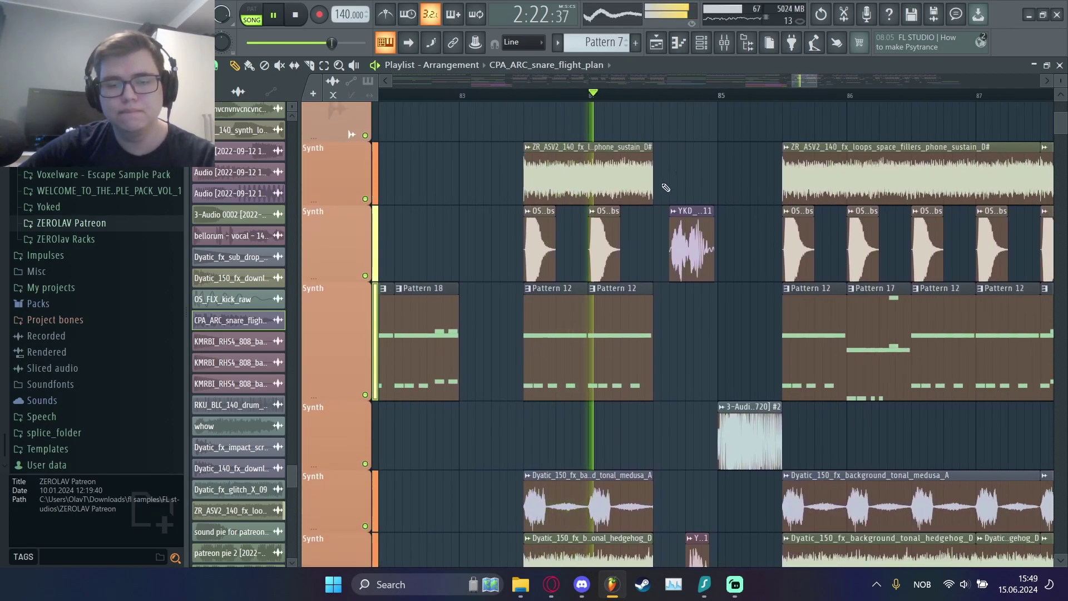
Isolate the Synth track holding Pattern 12 and play it from mid bar 83
key("space")
left_click(365, 395, "ctrl")
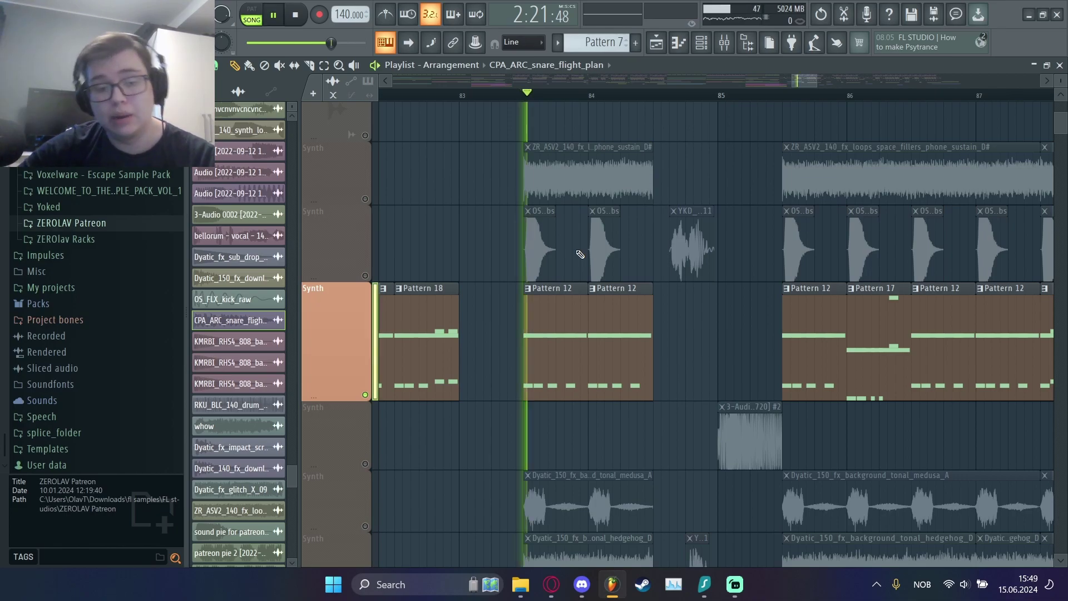
key("space")
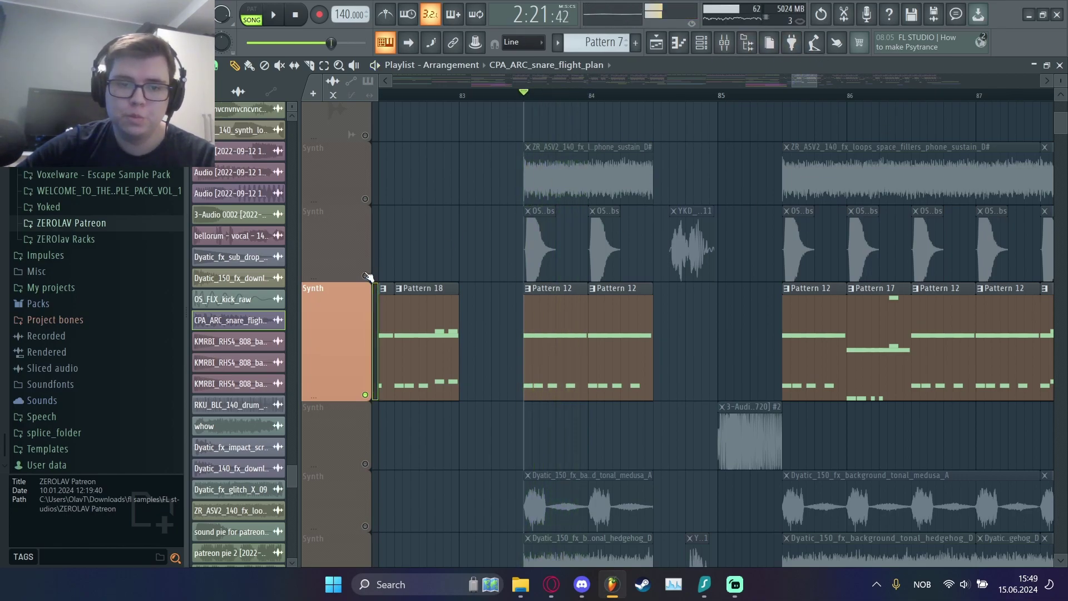
Isolate the Synth track with the phone_sustain_D# loop, open that audio clip to inspect its waveform and close it
left_click(365, 275, "ctrl")
left_click(365, 198, "ctrl")
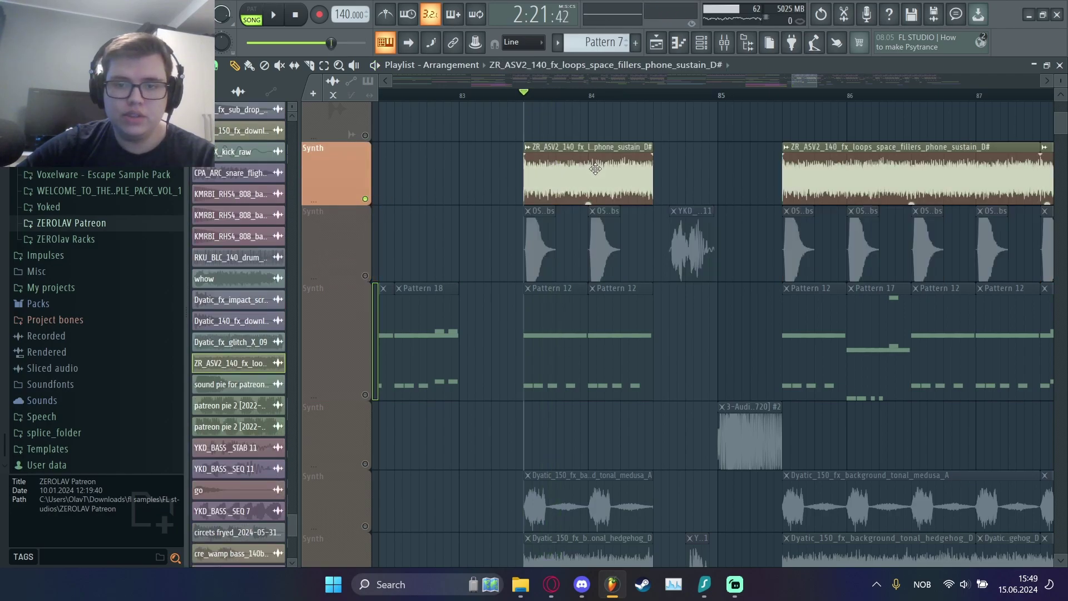
double_click(595, 169)
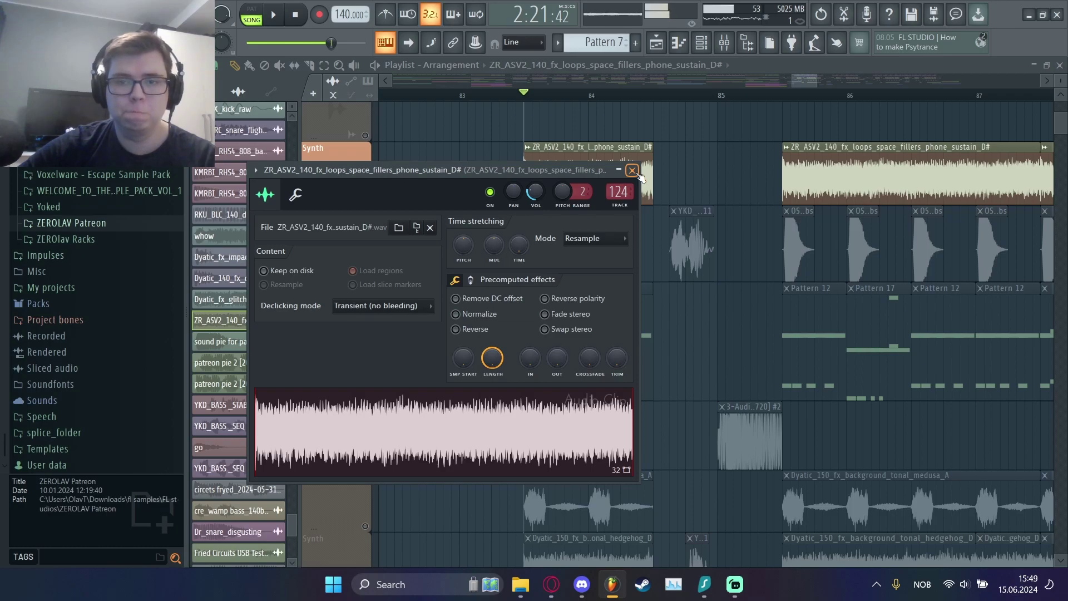
left_click(633, 170)
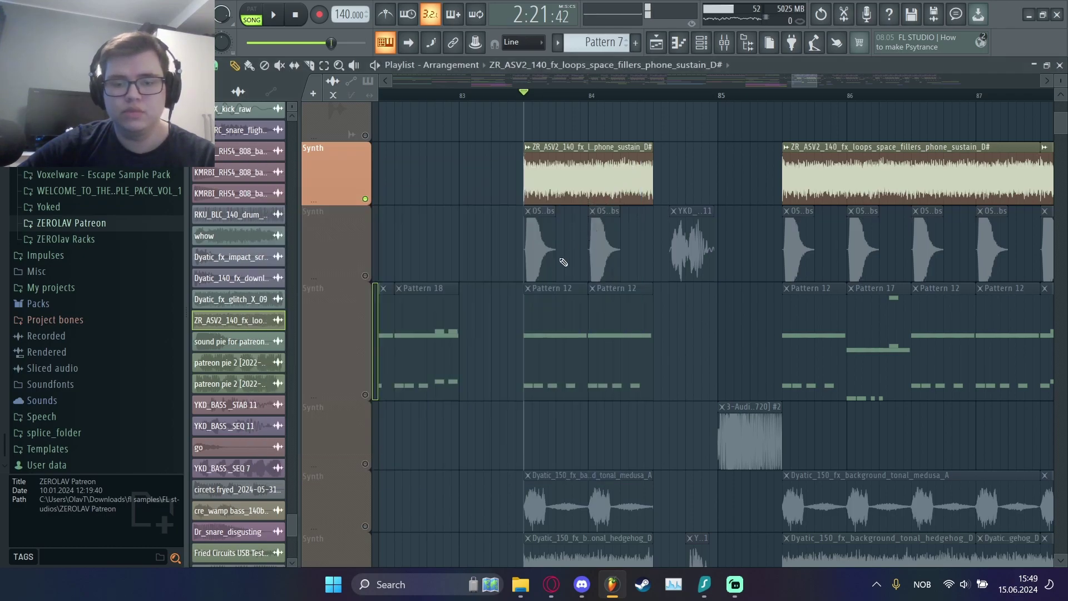
Isolate the Vocal track and play its "go" clips from mid bar 83
scroll(545, 306, "down", 6)
scroll(545, 306, "up", 3)
scroll(544, 305, "down", 3)
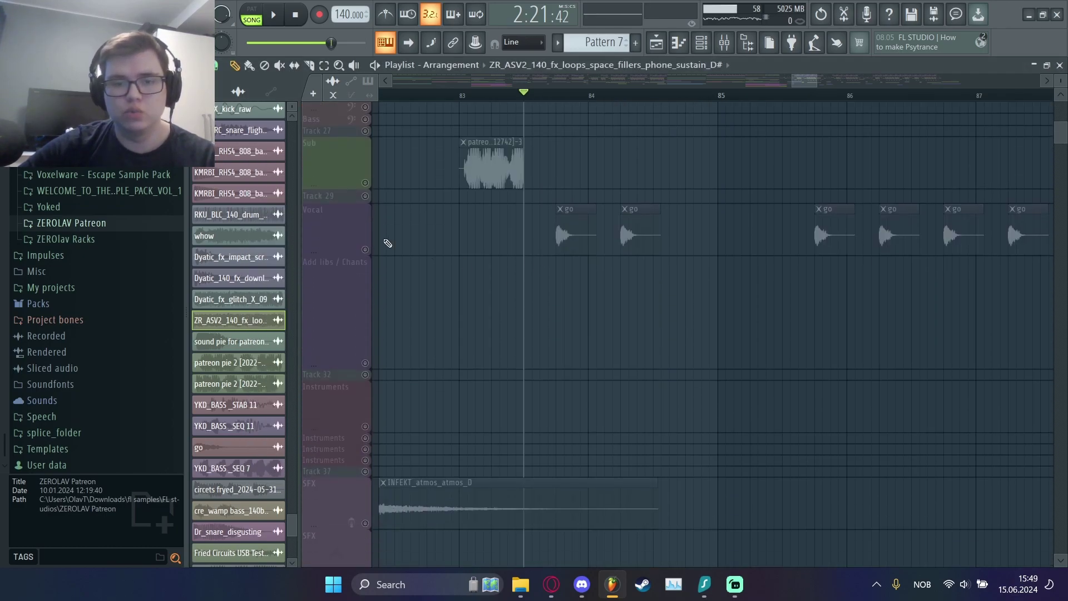
left_click(362, 246)
key("space")
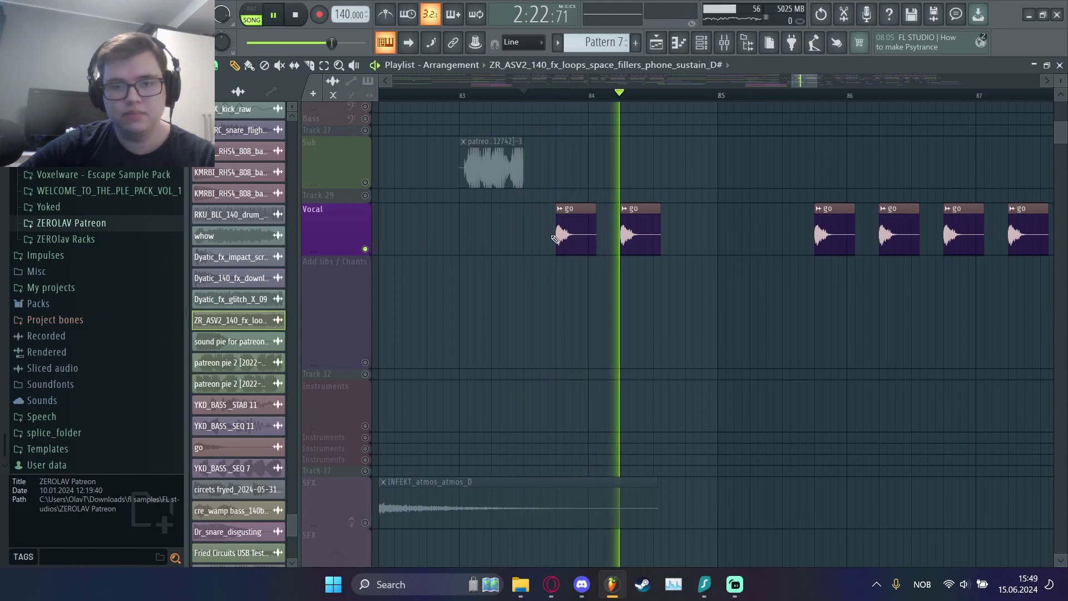
key("space")
Open the "go" vocal clip, inspect its waveform and settings, and close it
left_click(565, 233)
double_click(565, 232)
left_click(622, 154)
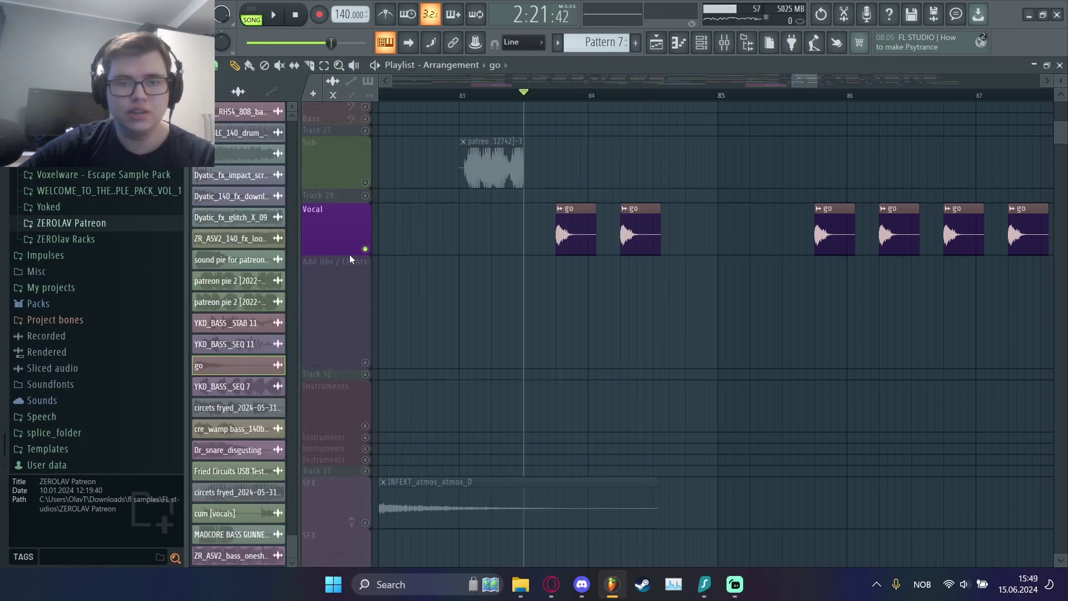
double_click(561, 234)
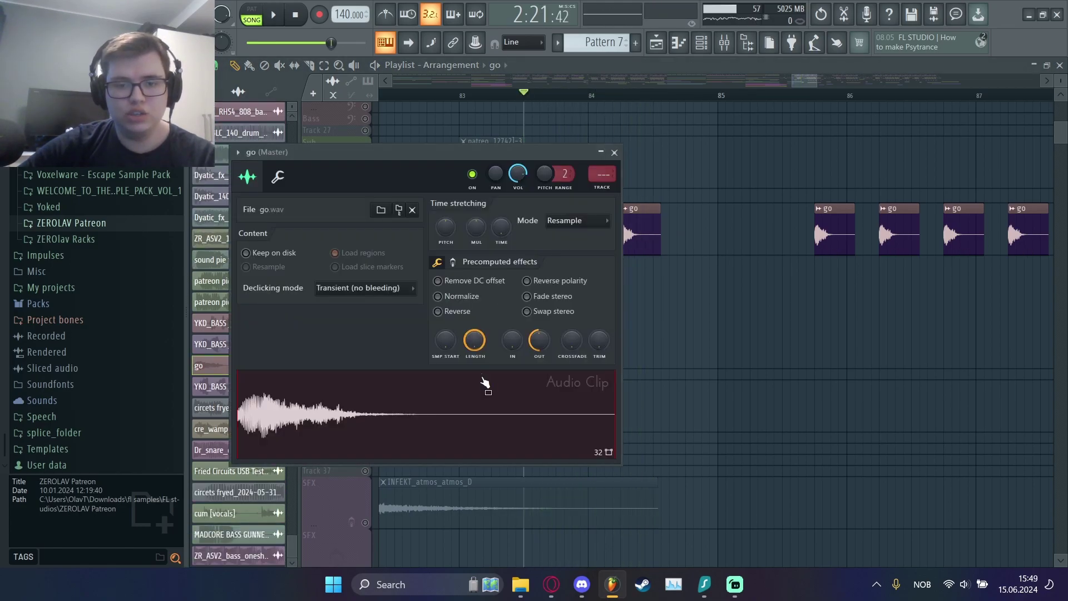
left_click(615, 155)
Isolate the Sub track and play its clip at bar 83
scroll(375, 390, "up", 4)
right_click(366, 391)
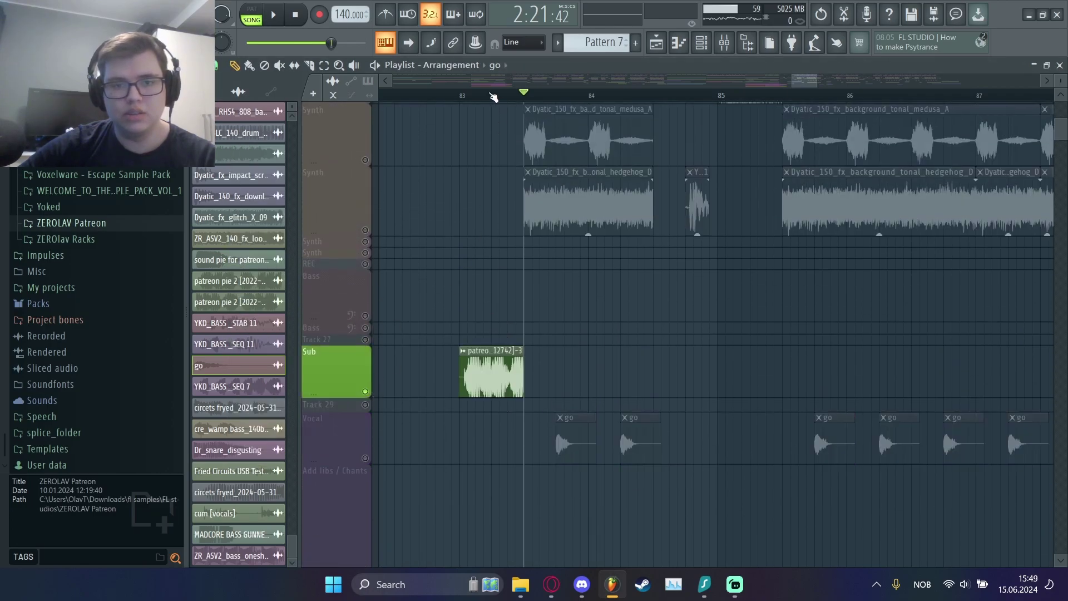
key("space")
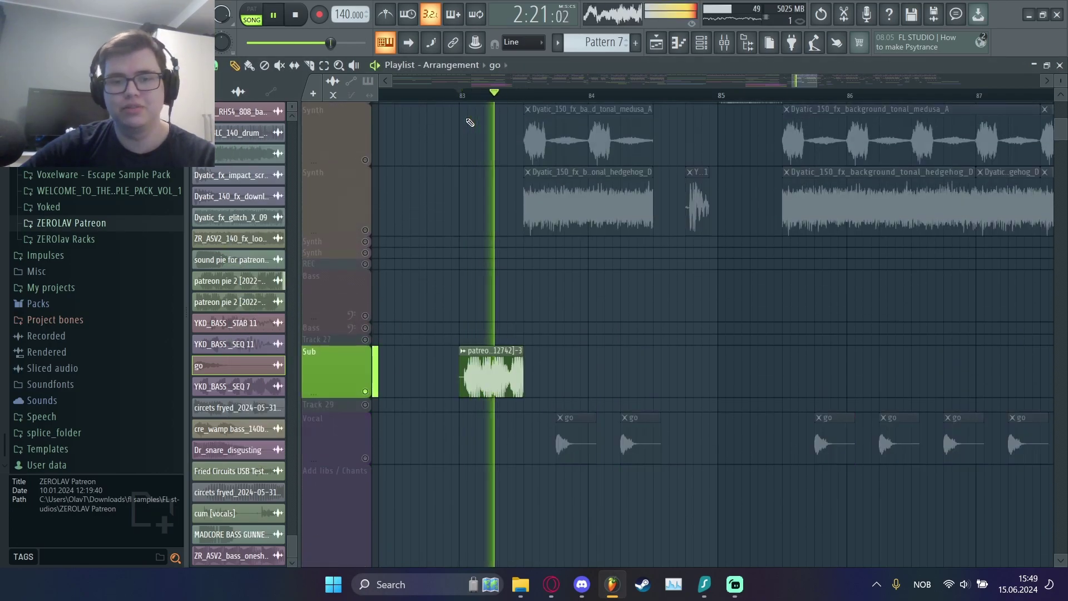
key("space")
Restore all tracks and play the full arrangement through bars 83 and 84
right_click(366, 391)
key("space")
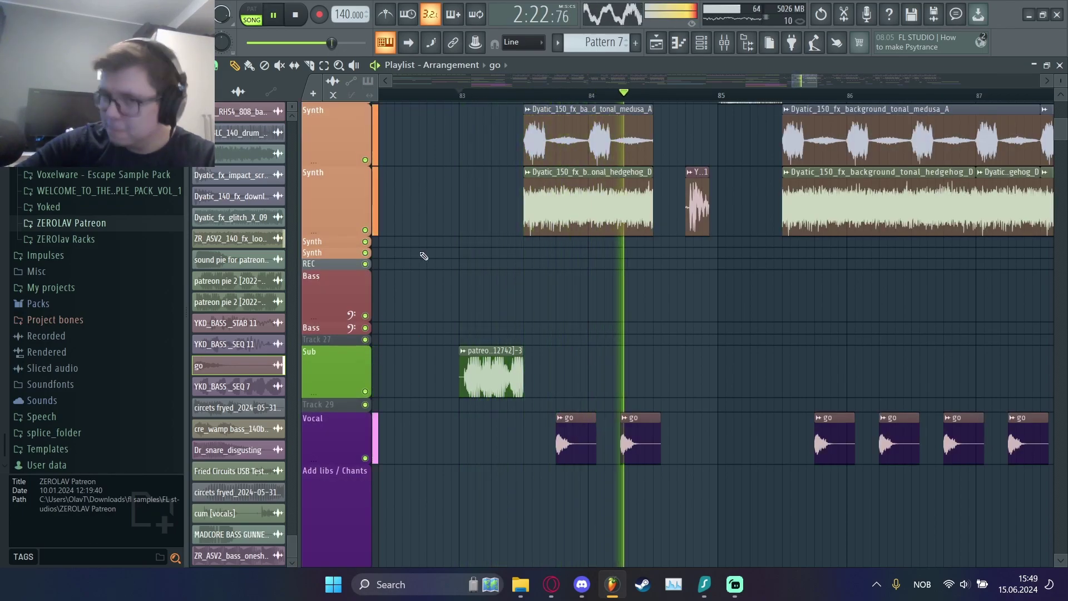
scroll(727, 256, "up", 5)
key("space")
Show the arrangement's synth tracks around bars 85 to 89 and place the playhead near mid bar 85
scroll(735, 128, "down", 4)
scroll(717, 123, "right", 3)
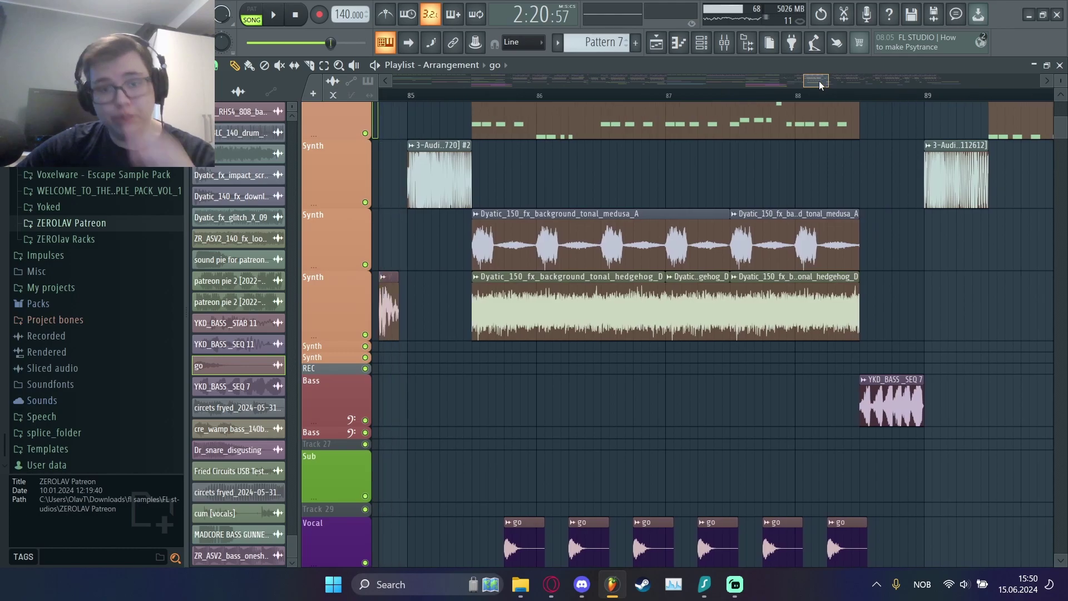
scroll(683, 119, "up", 7)
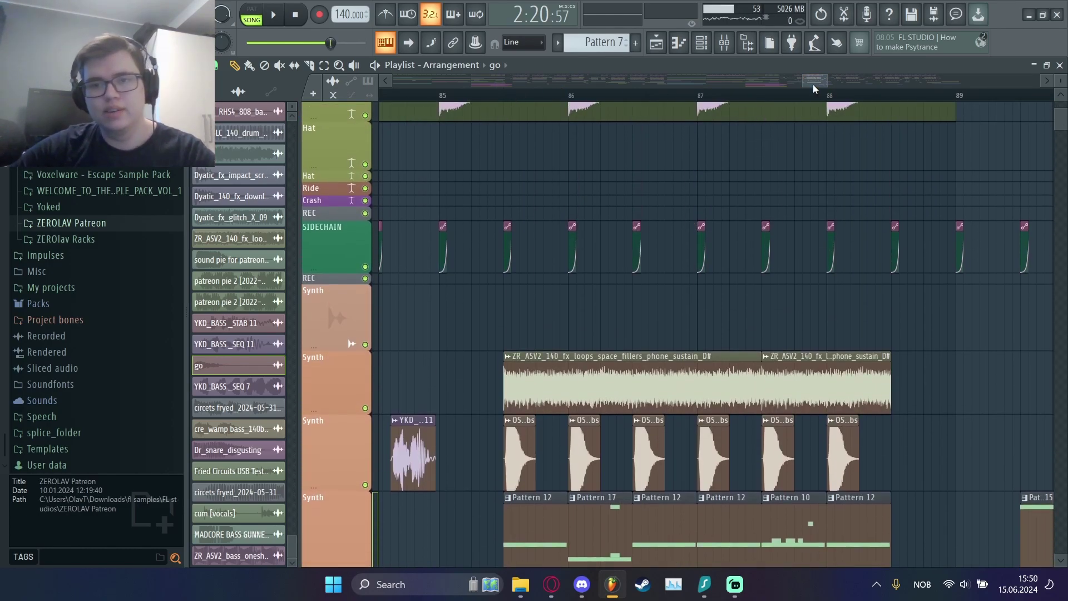
left_click_drag(816, 85, 825, 85)
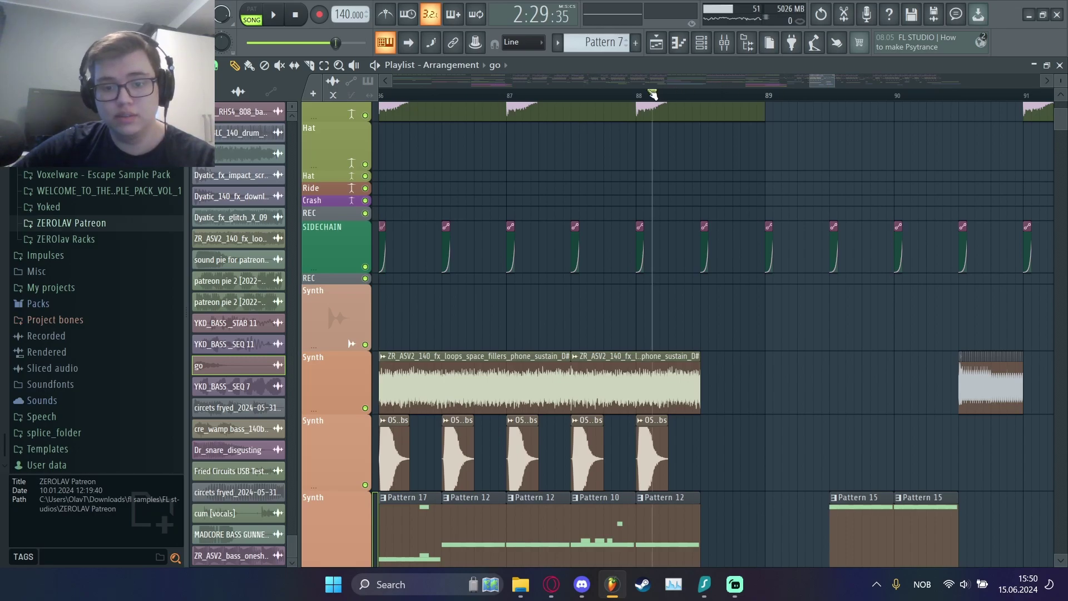
left_click_drag(433, 91, 462, 90)
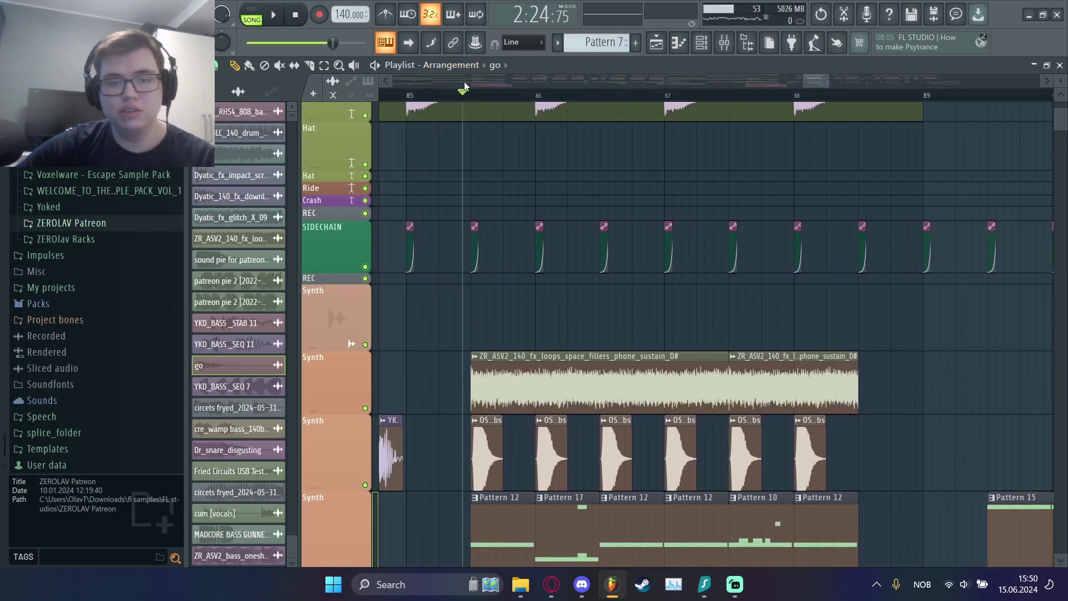
Play the arrangement around bar 96 and isolate the synth track holding the circets Master clip to hear it alone
left_click(865, 82)
key("space")
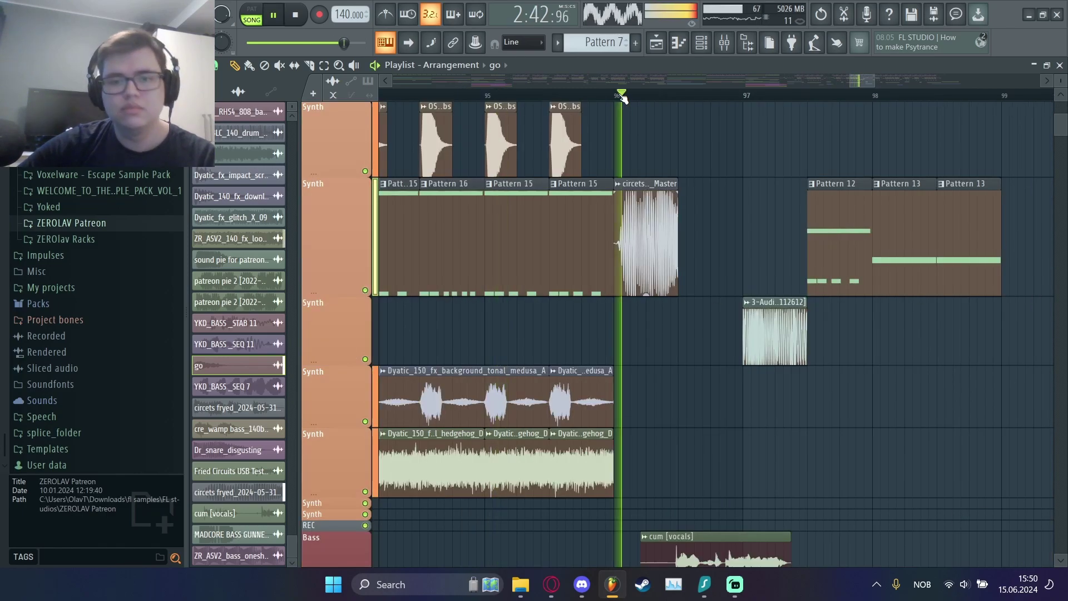
key("space")
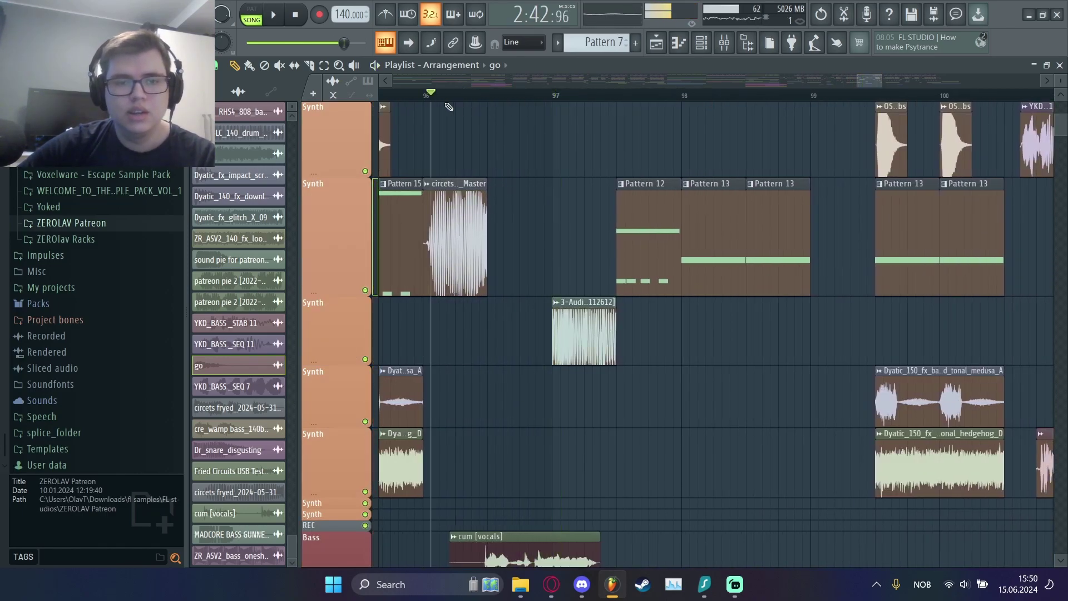
right_click(365, 290)
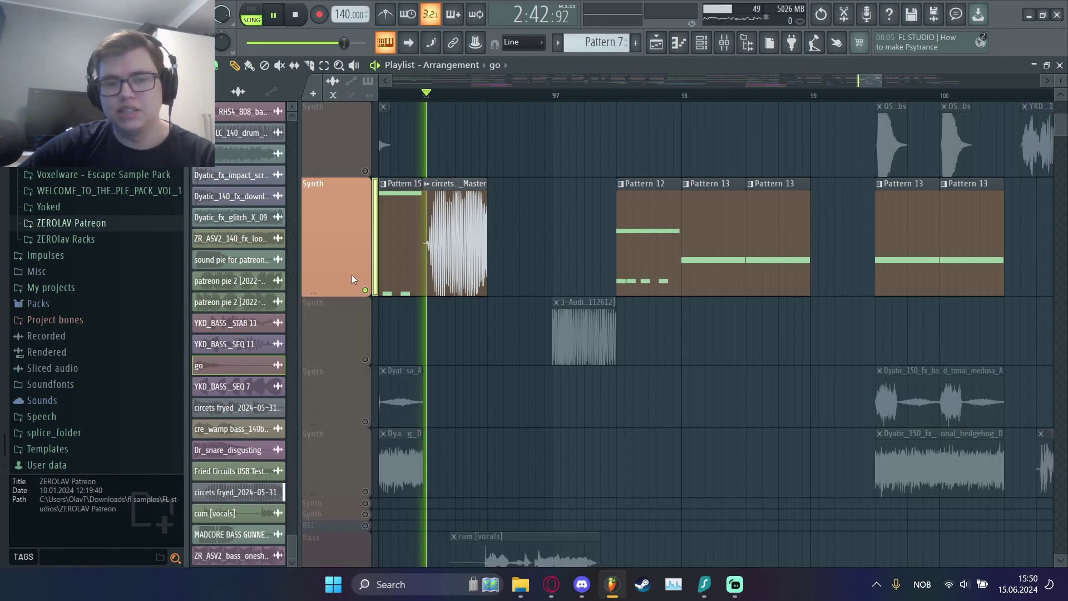
right_click(365, 290)
key("space")
Isolate the Bass track and play its vocal clip across bars 96 and 97
scroll(358, 282, "down", 5)
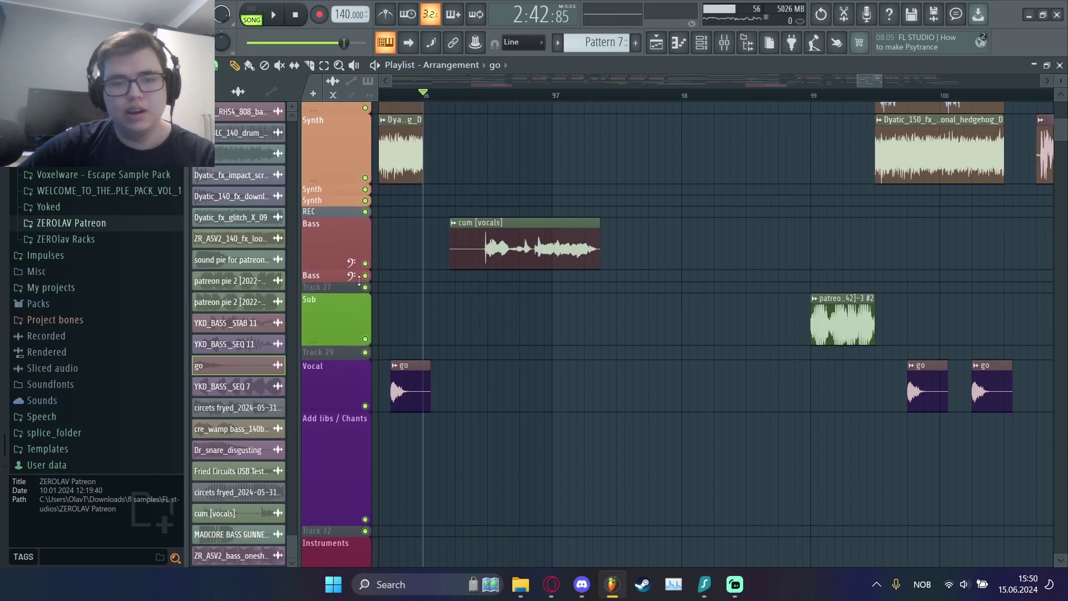
right_click(365, 263)
key("space")
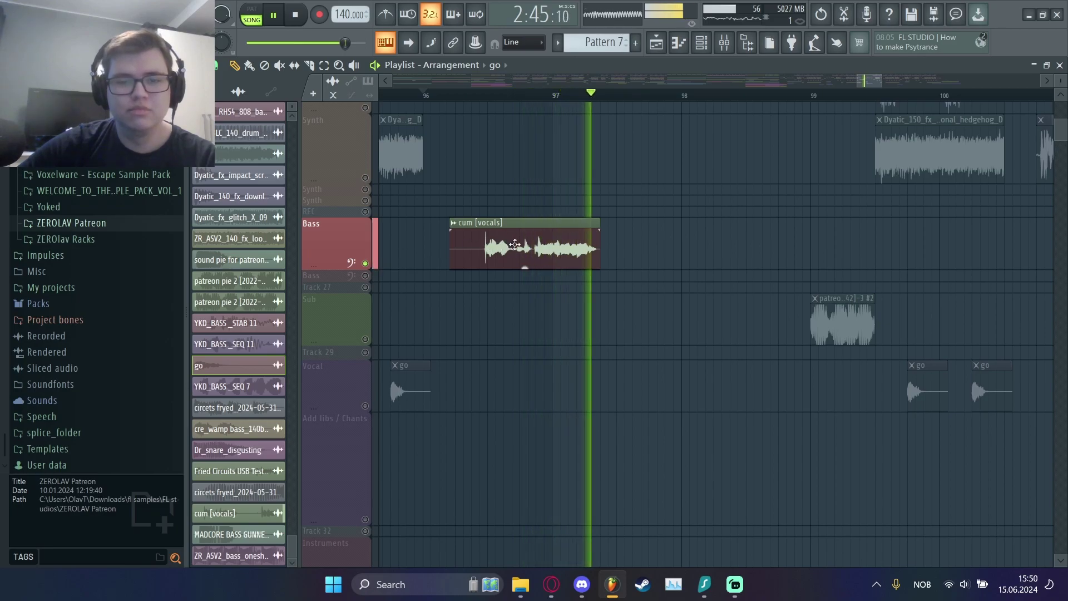
key("space")
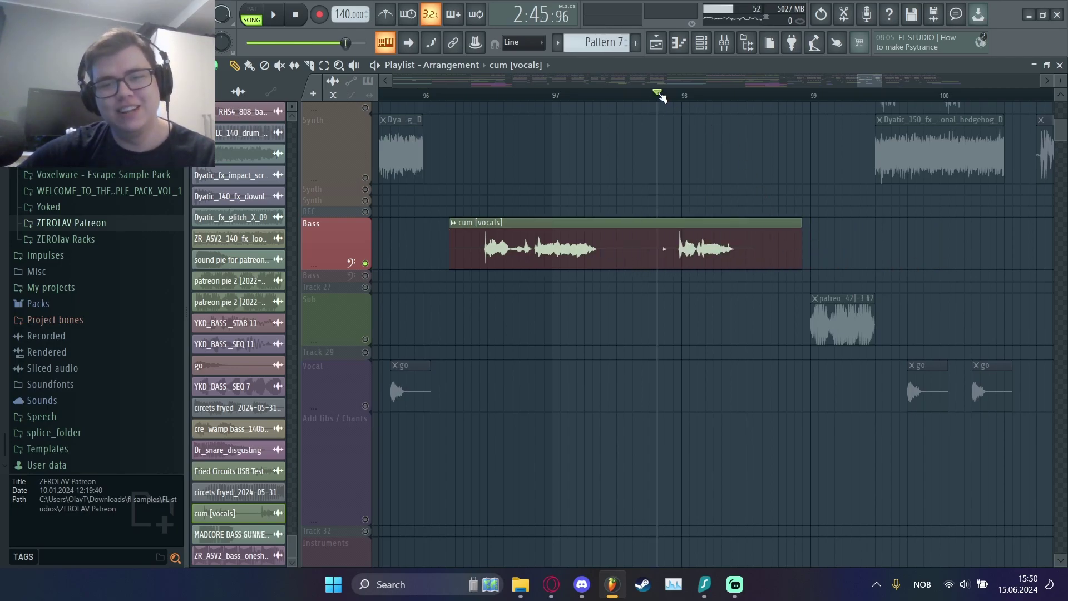
Play the extended part of the Bass track's vocal clip around bar 98 and restore all tracks
key("space")
key("space")
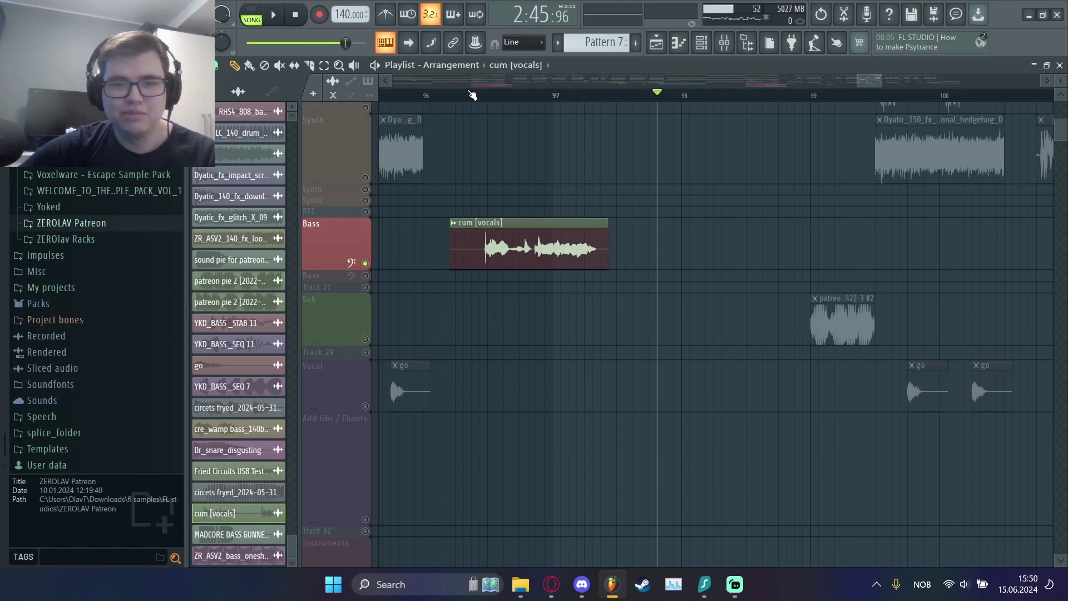
right_click(366, 261)
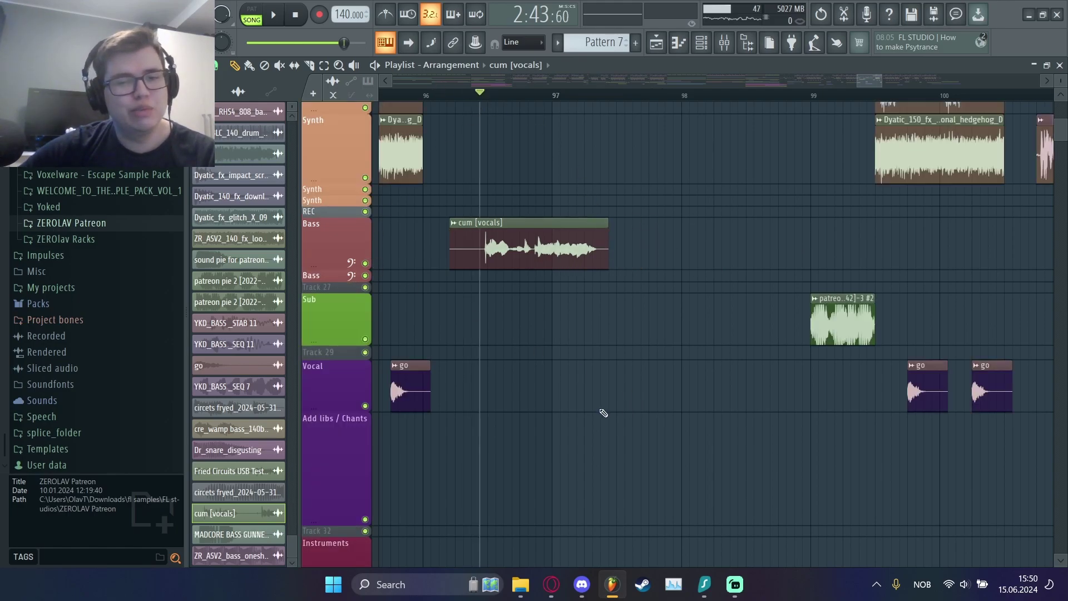
Play the full arrangement from mid bar 96 through bar 99 with the synth tracks in view
scroll(612, 409, "up", 5)
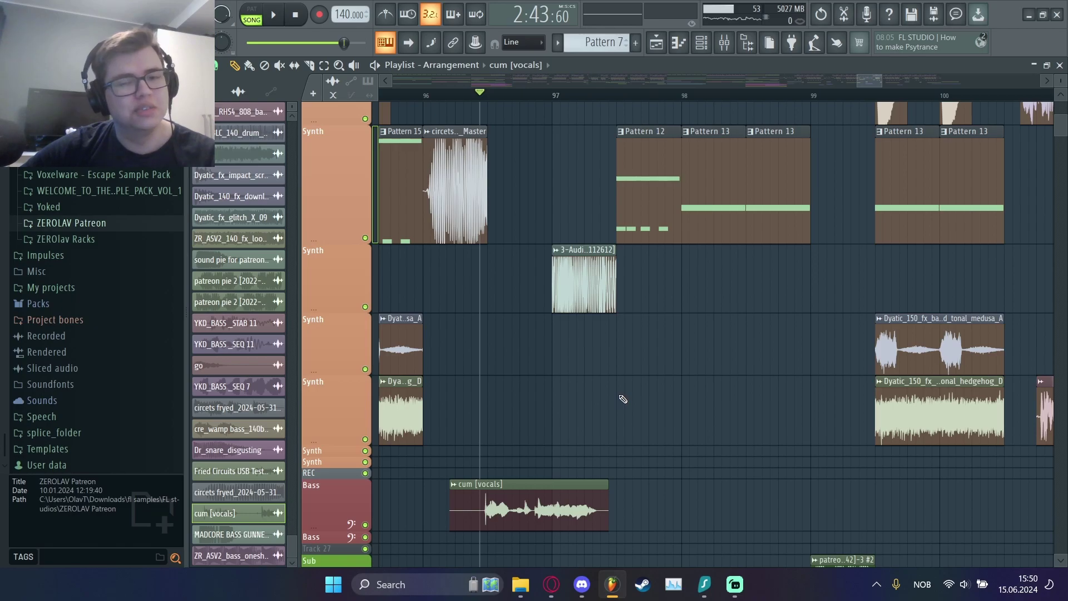
key("space")
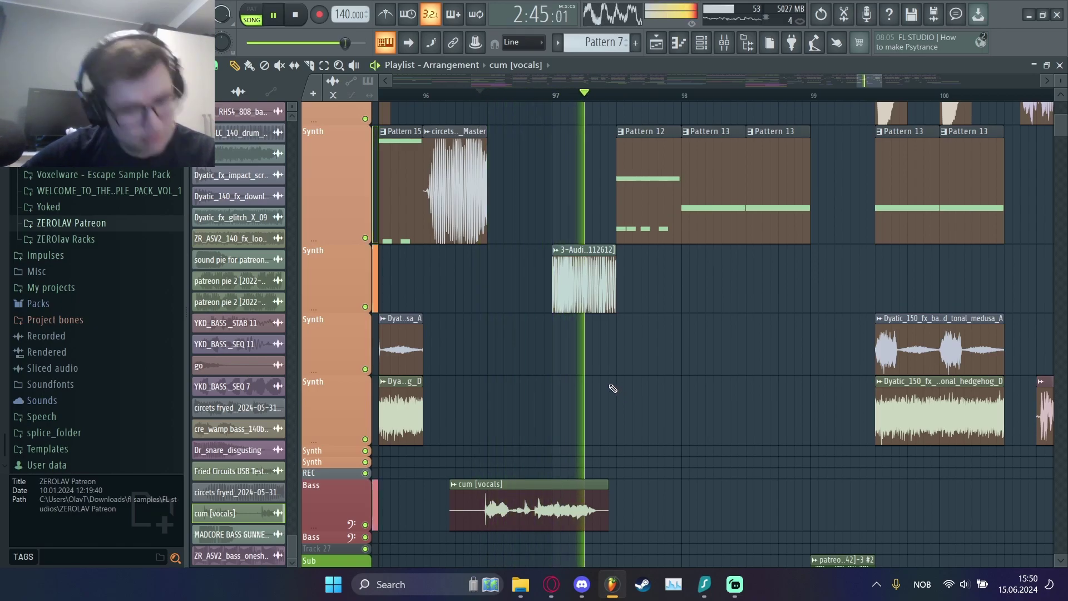
scroll(723, 345, "up", 3)
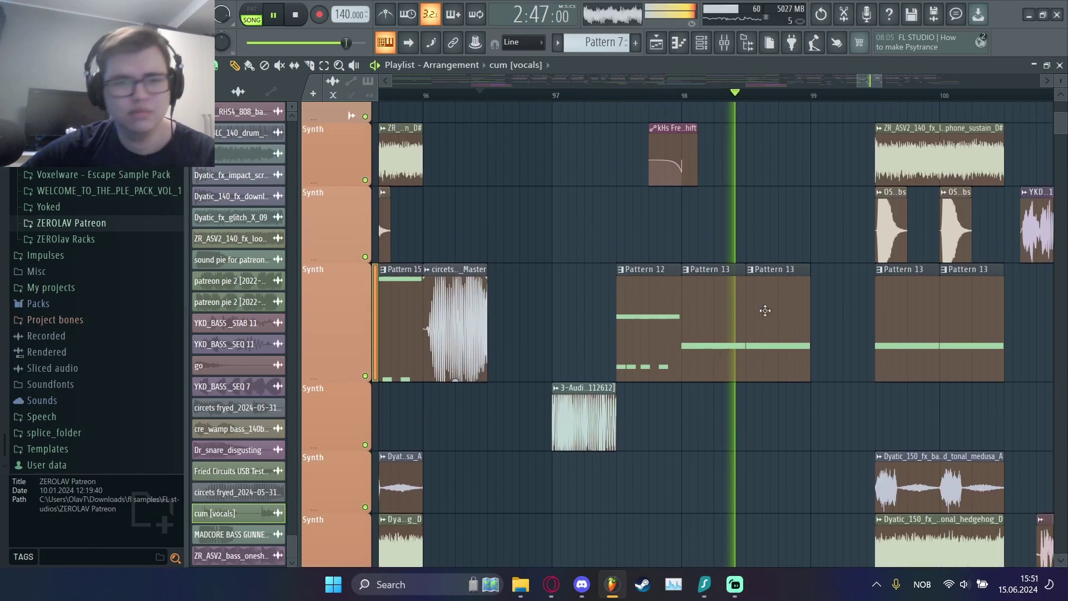
left_click_drag(878, 83, 893, 84)
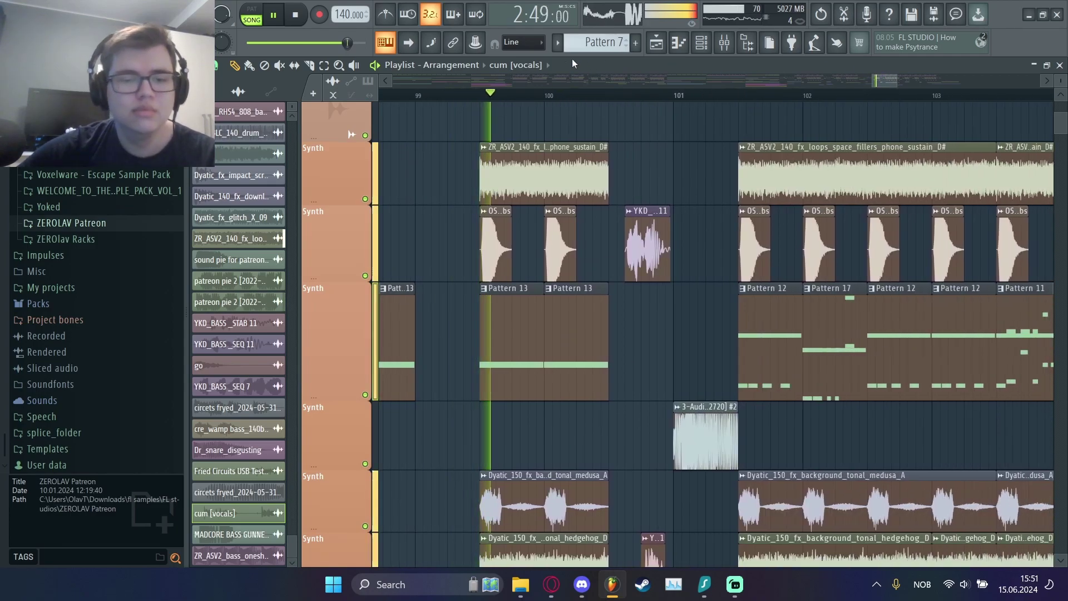
Open Pattern 13's Serum #9 instrument, play its isolated synth track from mid bar 99, and return to the full arrangement
left_click(484, 97)
key("space")
key("space")
left_click(710, 42)
key("space")
left_click(680, 109)
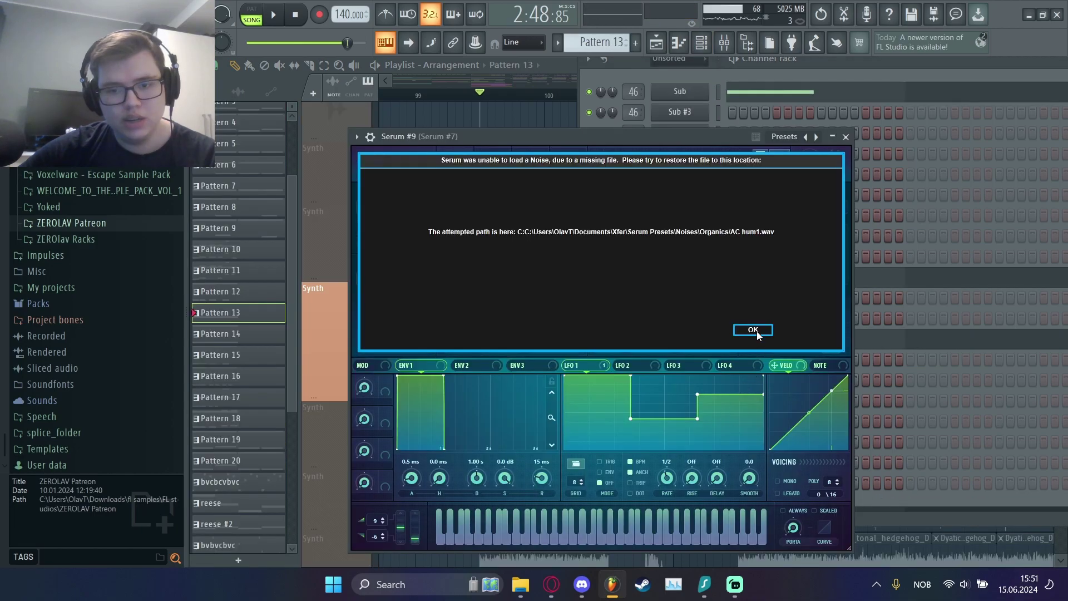
left_click(753, 331)
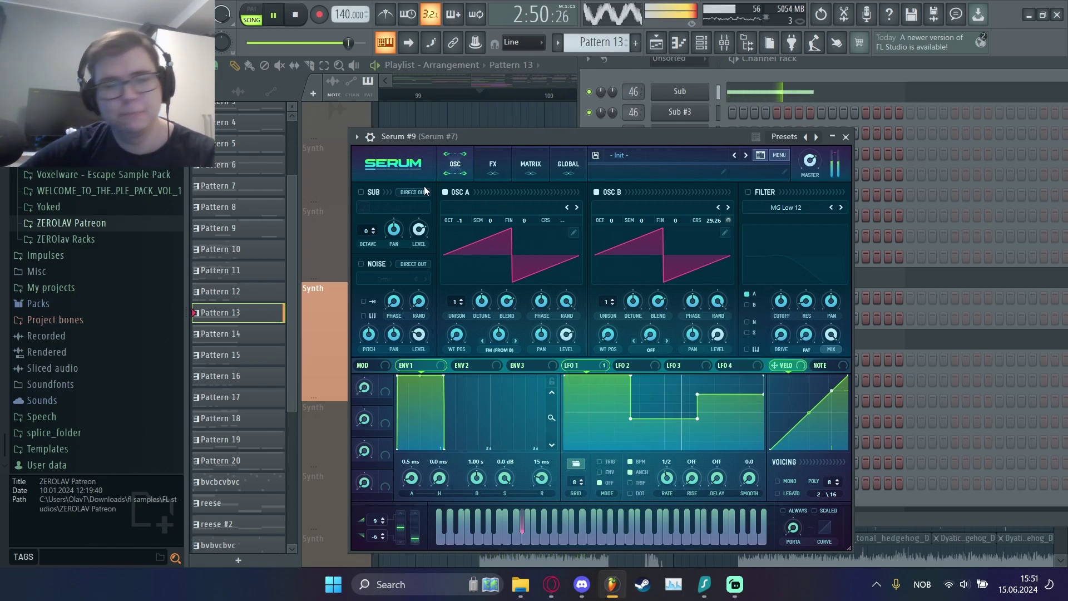
left_click(323, 317)
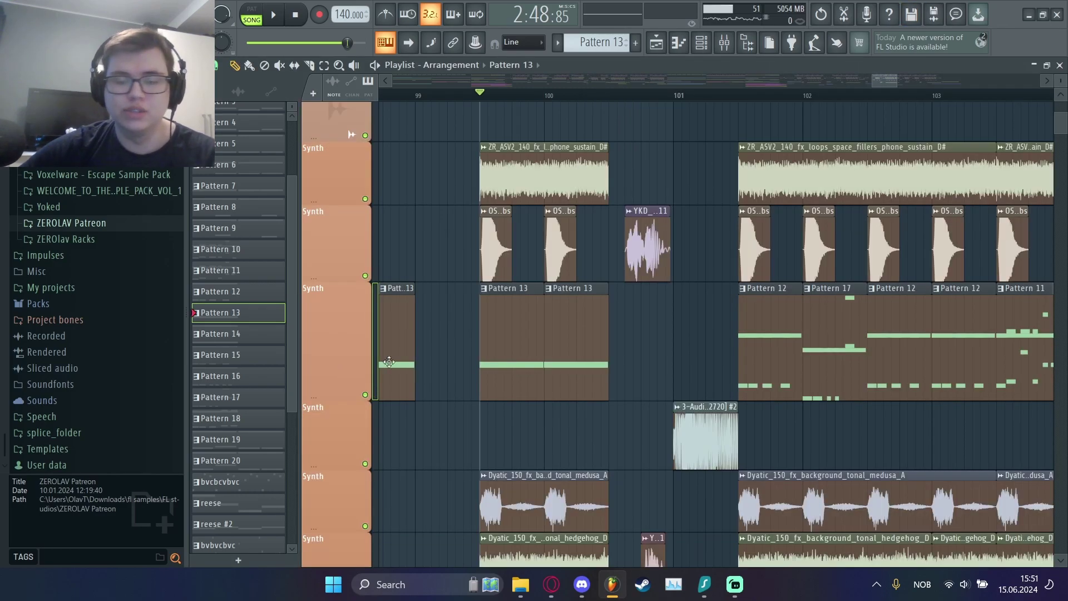
Play the full arrangement from mid bar 99 and audition the section around the YKD bass clip in bar 100
key("space")
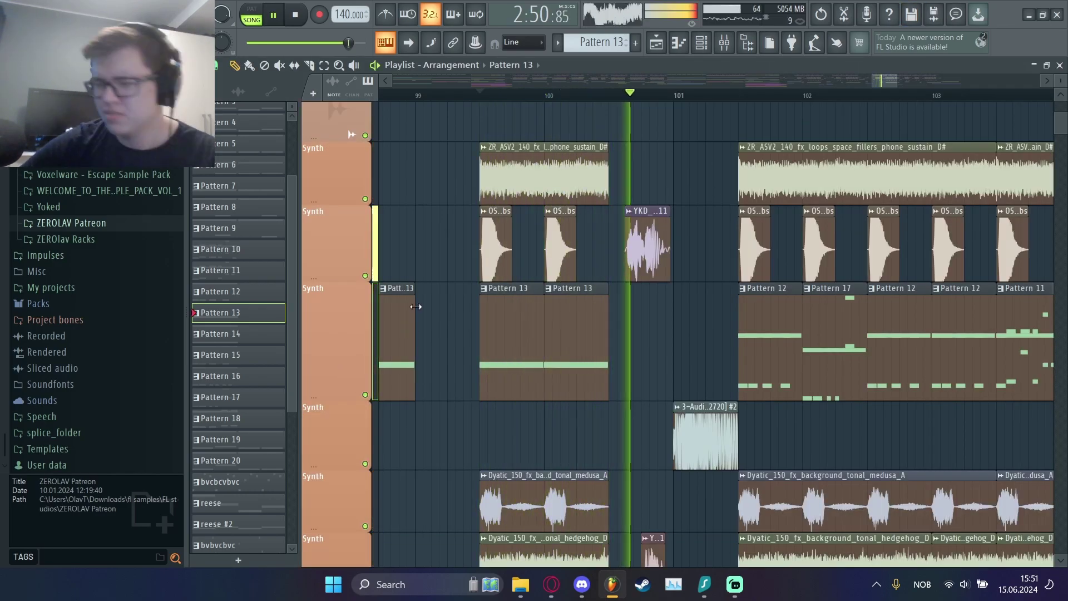
scroll(557, 222, "up", 3)
left_click(638, 96)
key("space")
key("space")
Play the track's ending from bar 113 while viewing its SFX and synth tracks, and stop playback
scroll(834, 389, "down", 10)
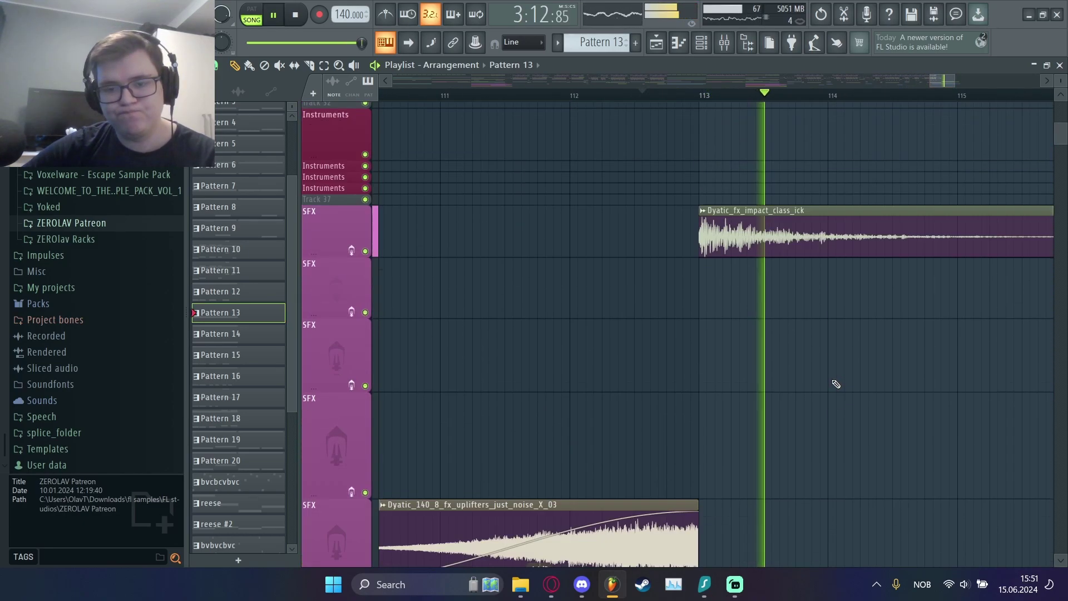
scroll(836, 384, "up", 5)
scroll(451, 280, "down", 5)
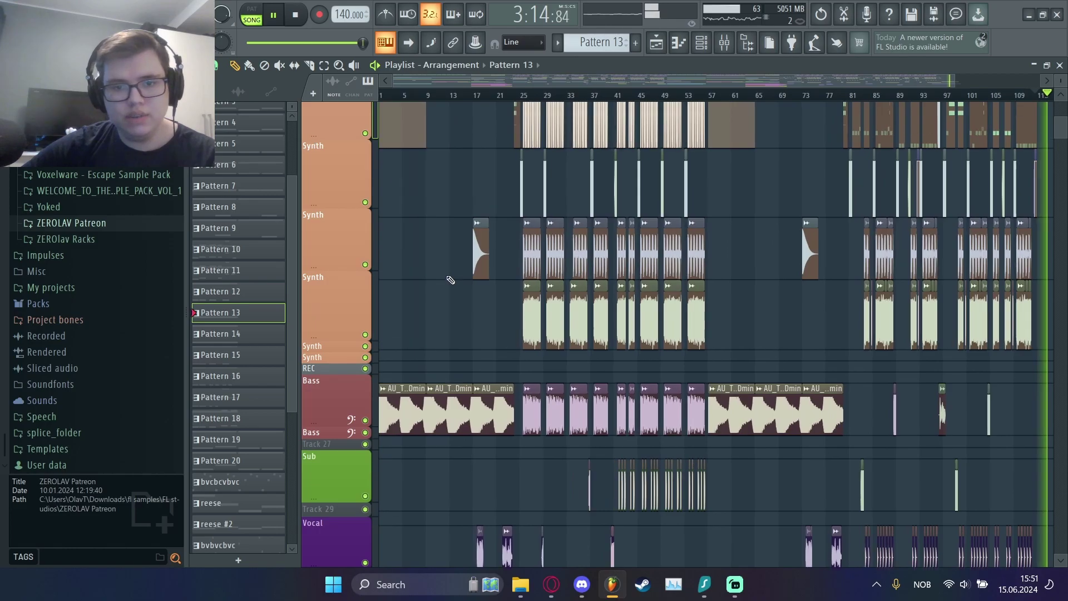
scroll(451, 276, "up", 6)
key("space")
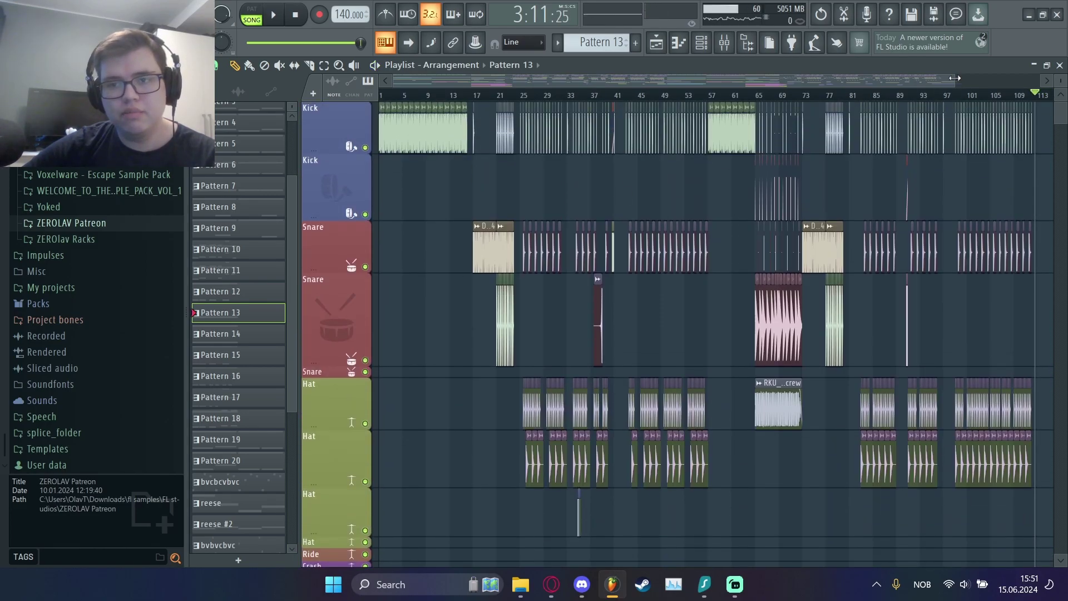
Show the arrangement's drum and synth tracks from about bar 19 onward and place the playhead at bar 25
left_click_drag(956, 79, 687, 78)
scroll(551, 315, "down", 10)
scroll(563, 308, "down", 3)
scroll(566, 307, "up", 12)
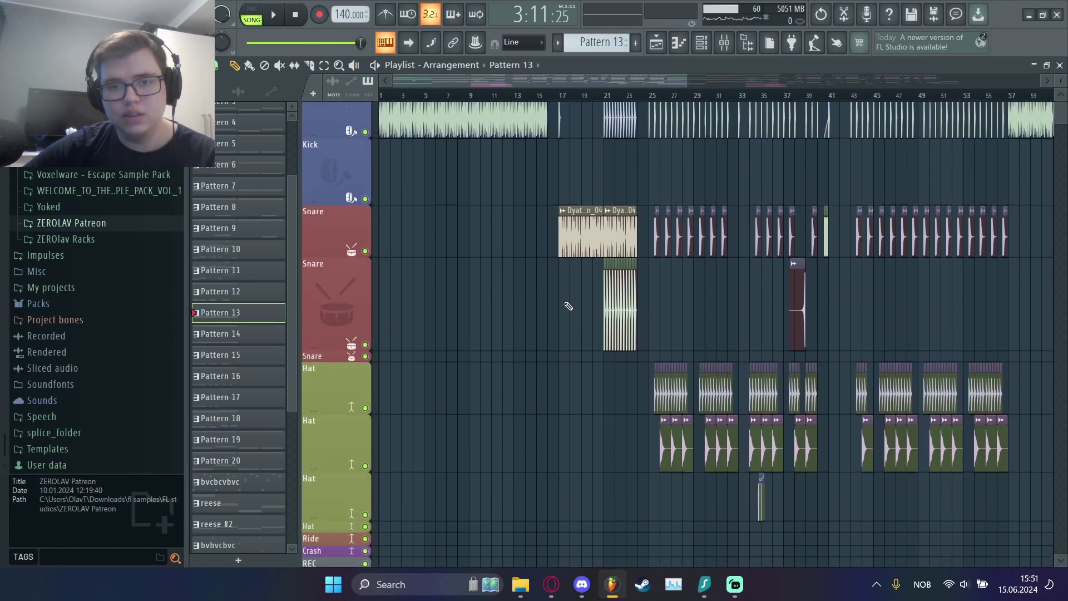
scroll(568, 306, "up", 1)
left_click_drag(687, 81, 475, 99)
scroll(429, 227, "down", 6)
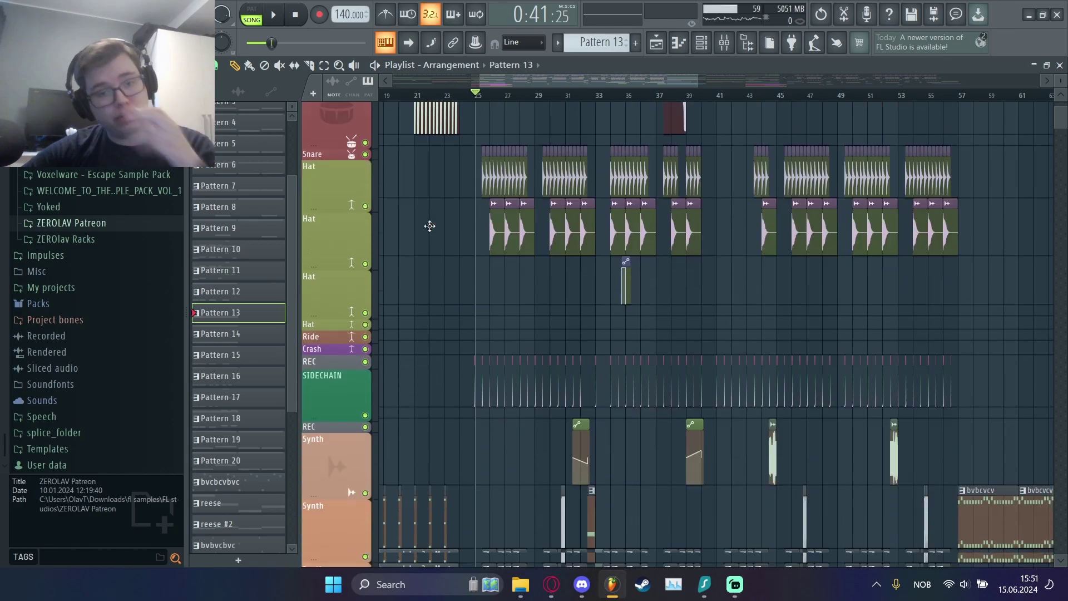